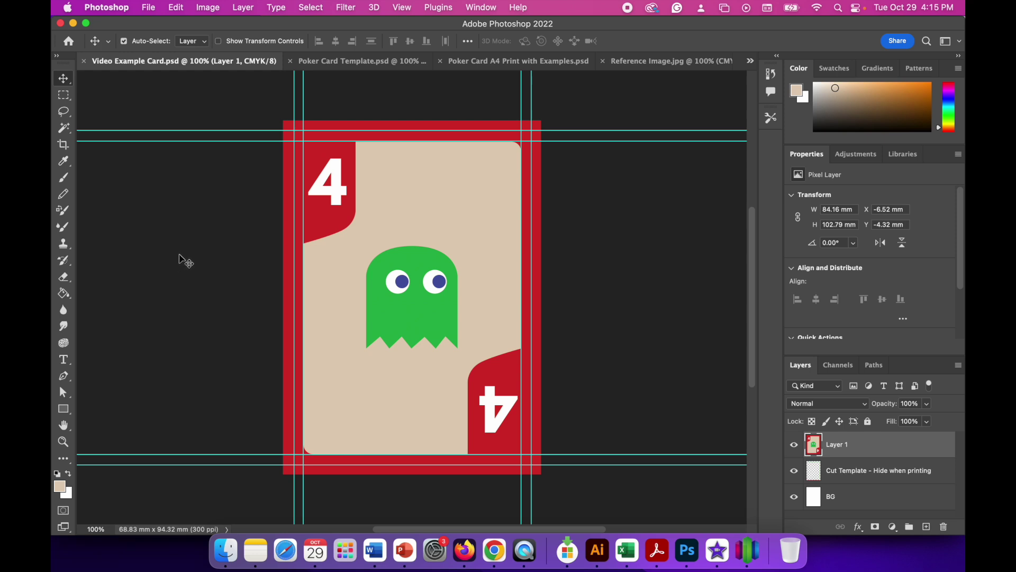
Review the card template, the A4 print layout with its two example cards shown briefly, the reference image and the example card.
left_click(369, 66)
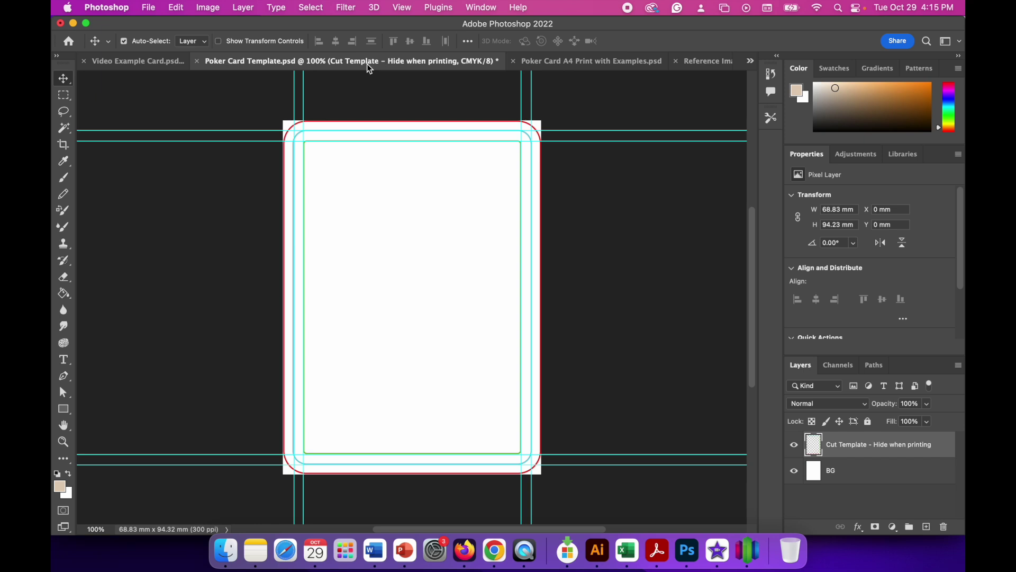
left_click(591, 67)
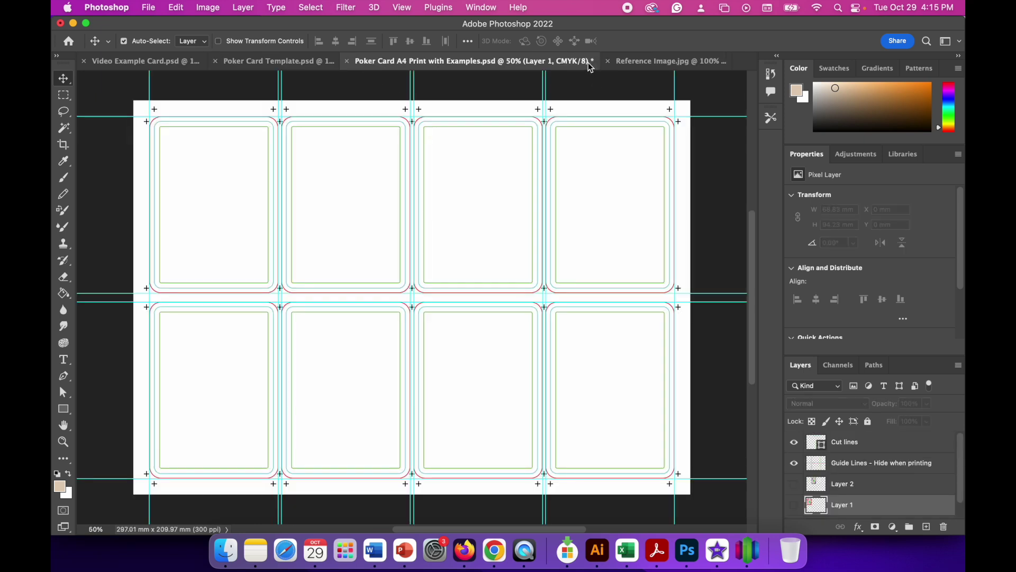
left_click(794, 505)
left_click(794, 484)
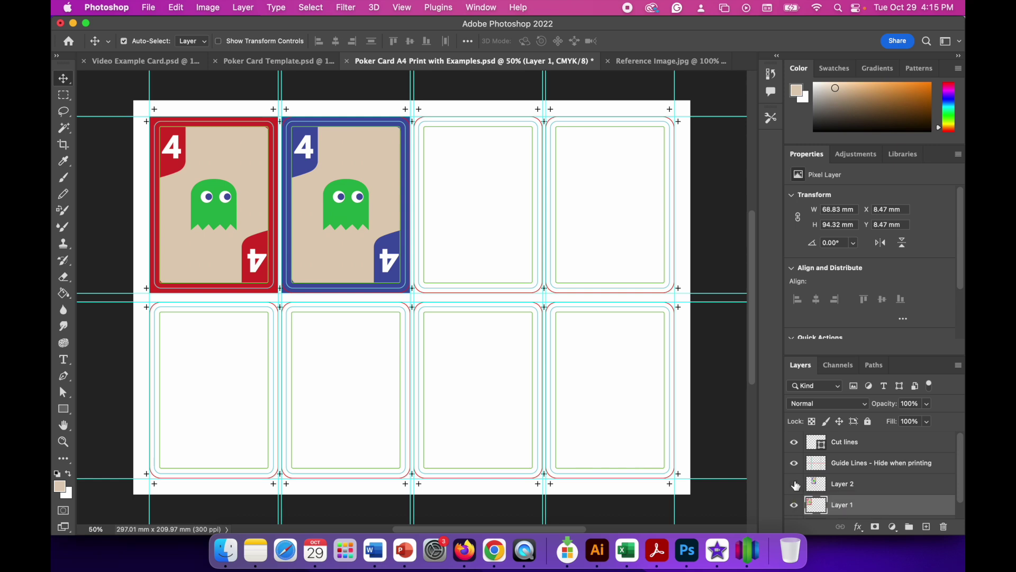
left_click(794, 484)
left_click(794, 505)
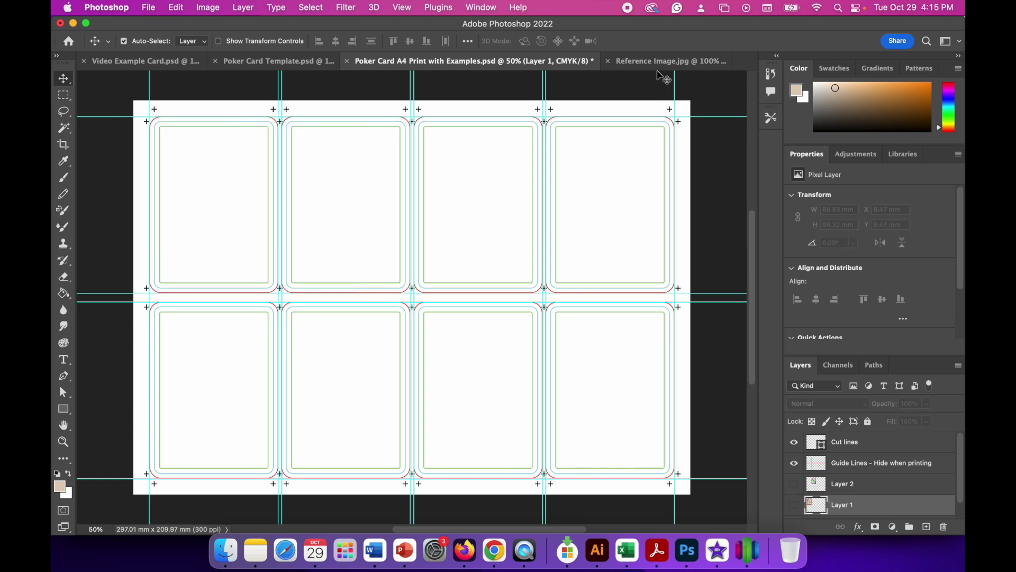
left_click(653, 62)
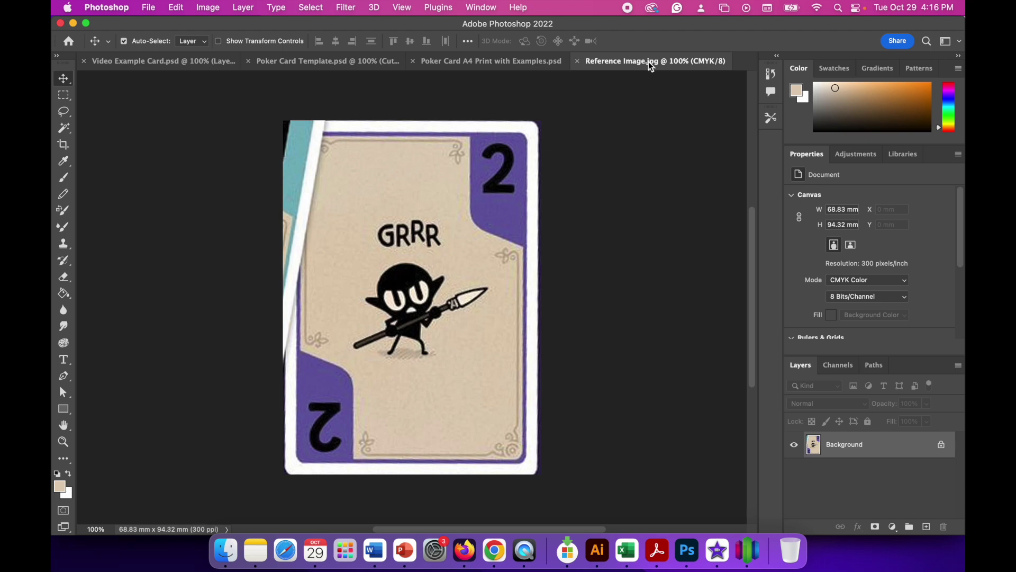
left_click(158, 63)
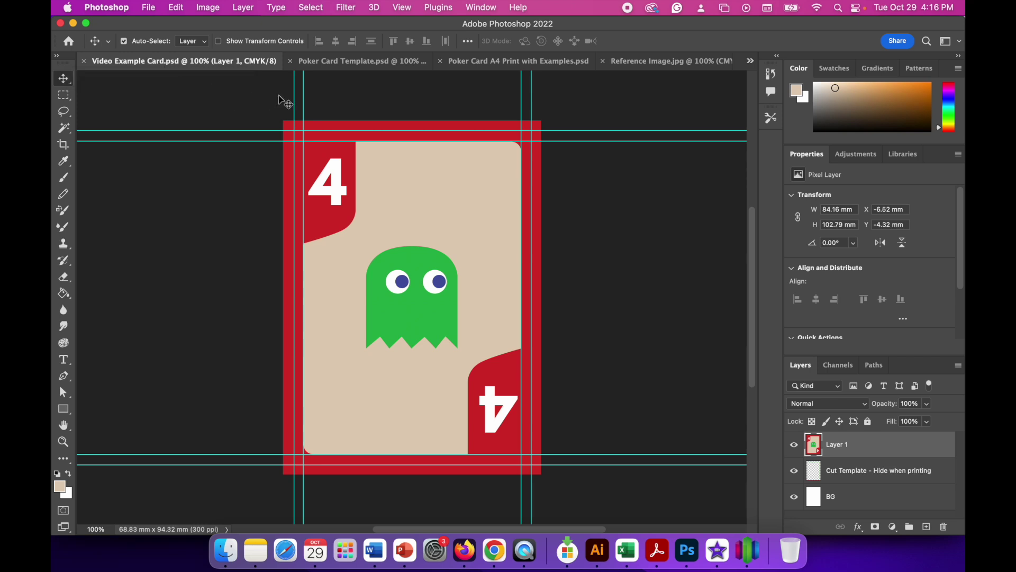
Toggle the guides off and back on in Poker Card Template.psd, repeating the toggle a few times.
left_click(345, 64)
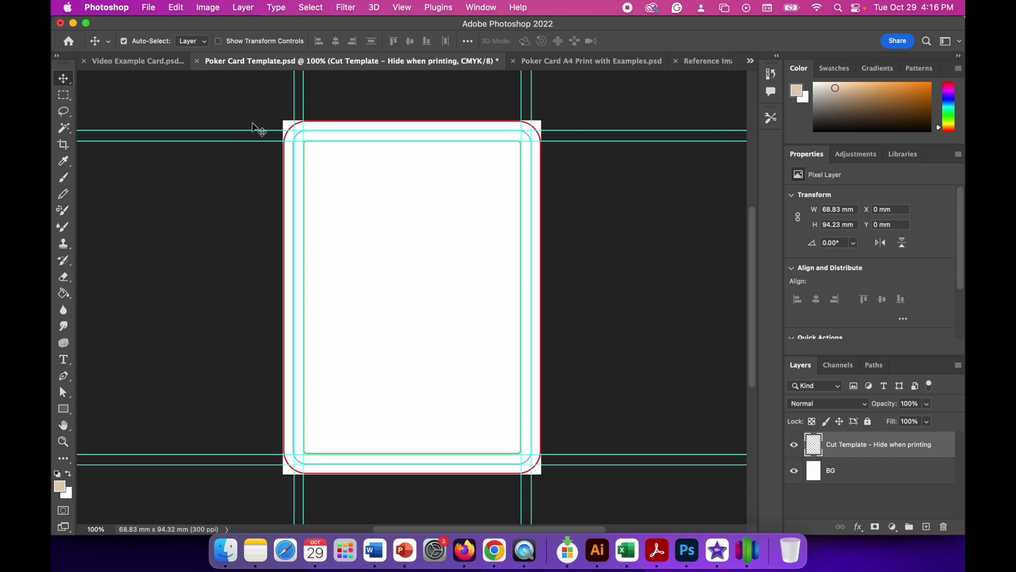
left_click(403, 8)
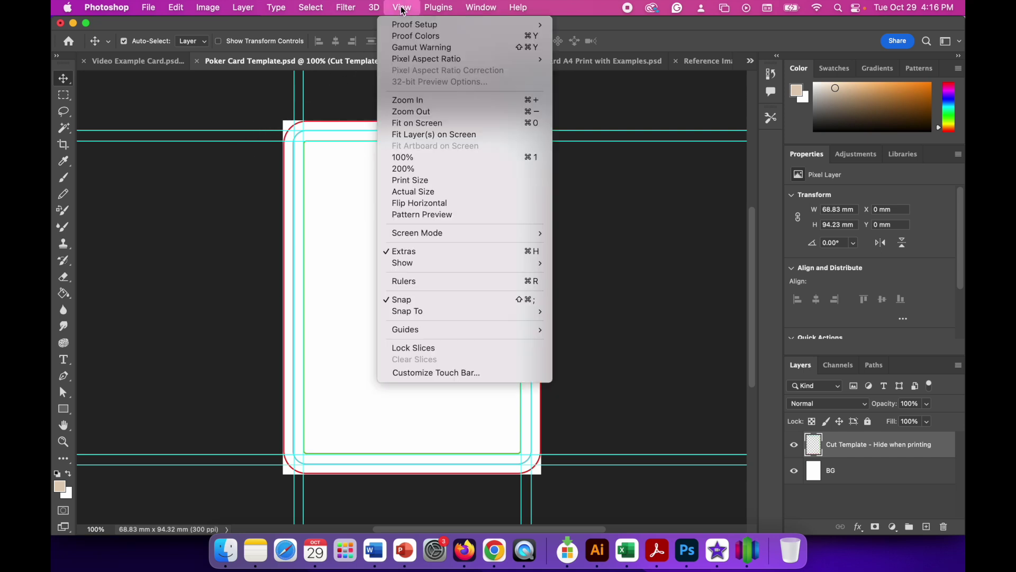
mouse_move(439, 263)
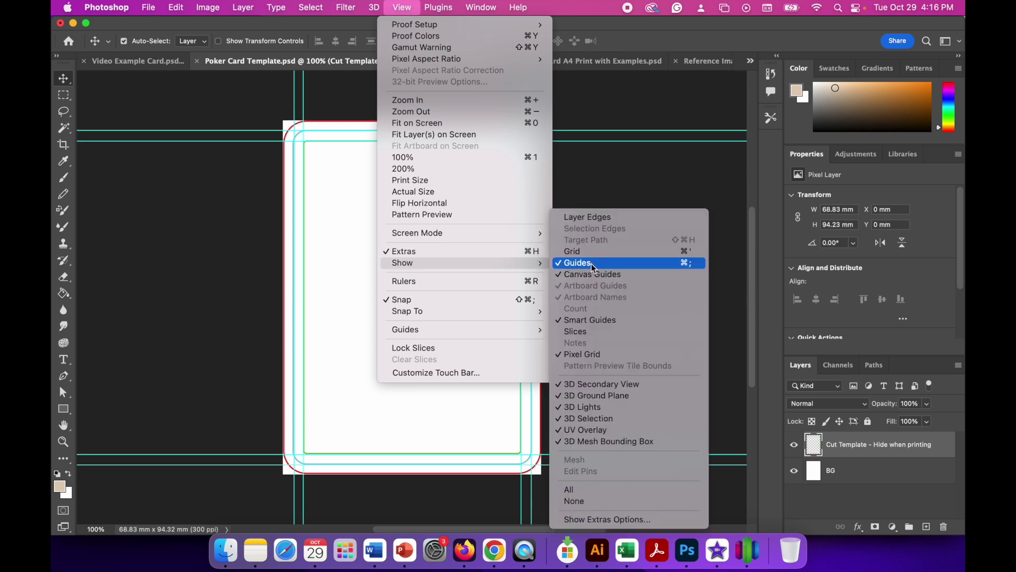
left_click(620, 268)
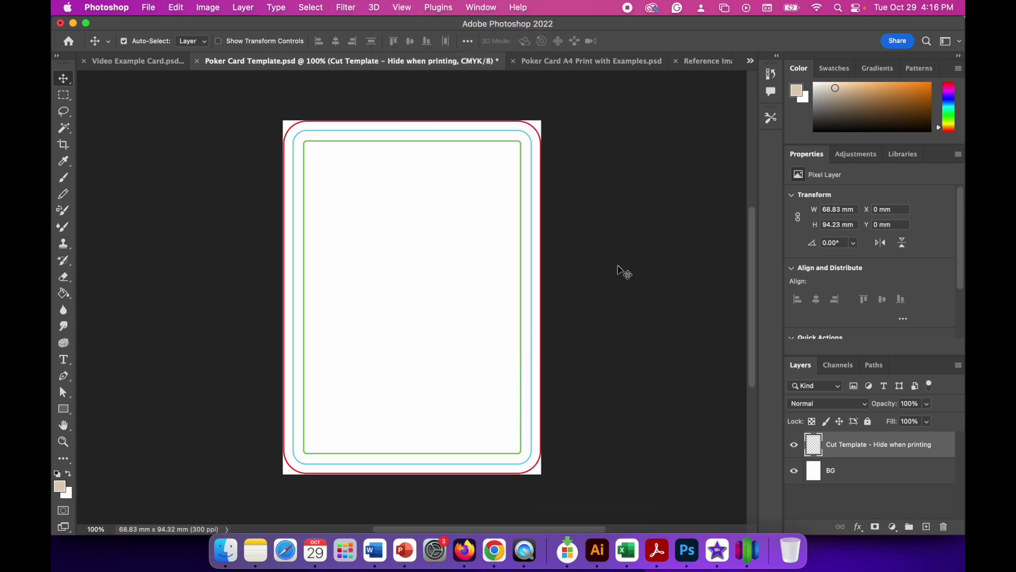
left_click(407, 10)
mouse_move(436, 263)
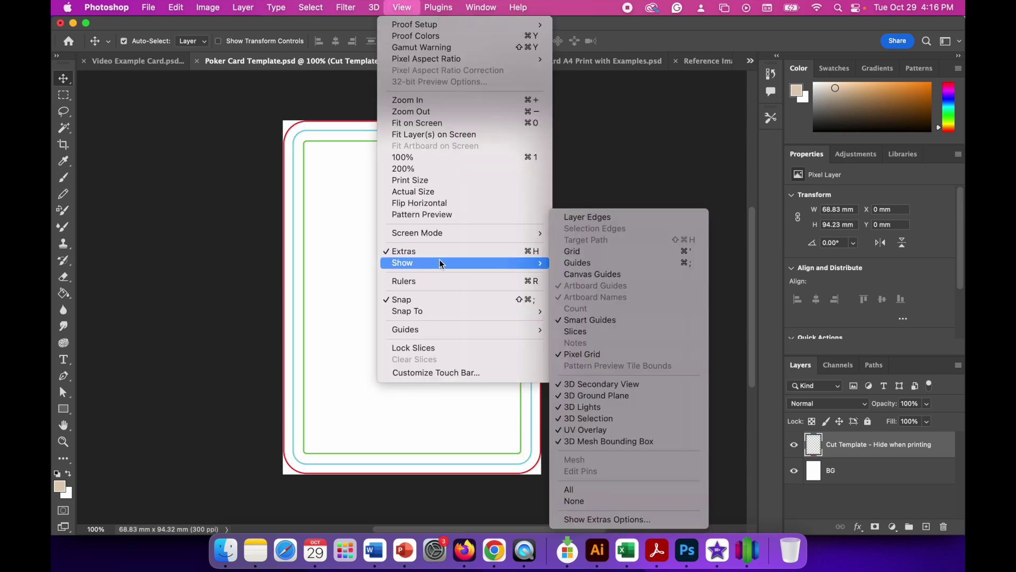
left_click(611, 265)
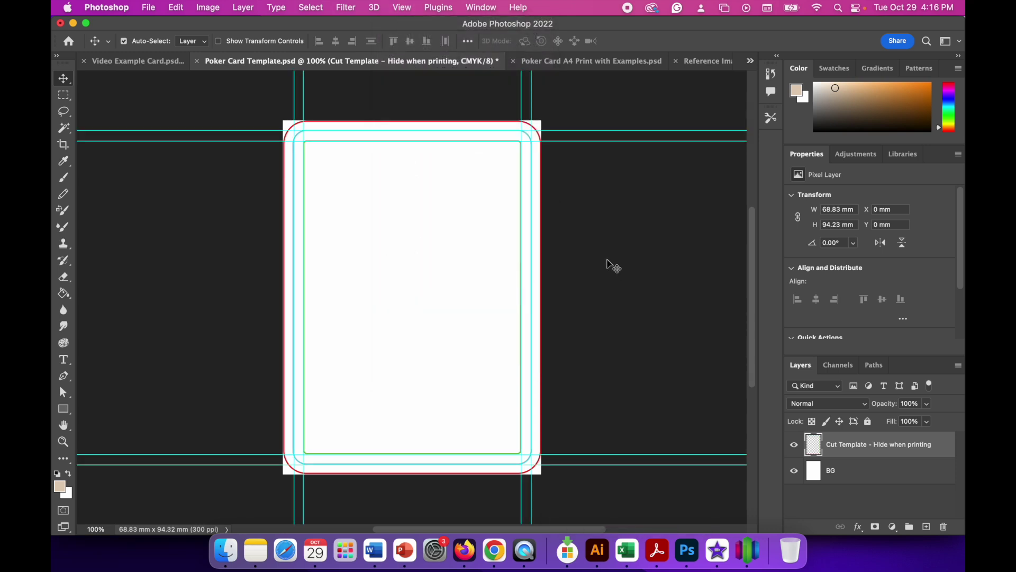
key("super+semicolon")
key("super+semicolon")
key("super+semicolon")
key("super+semicolon")
Show the rulers around the card template's canvas.
left_click(403, 8)
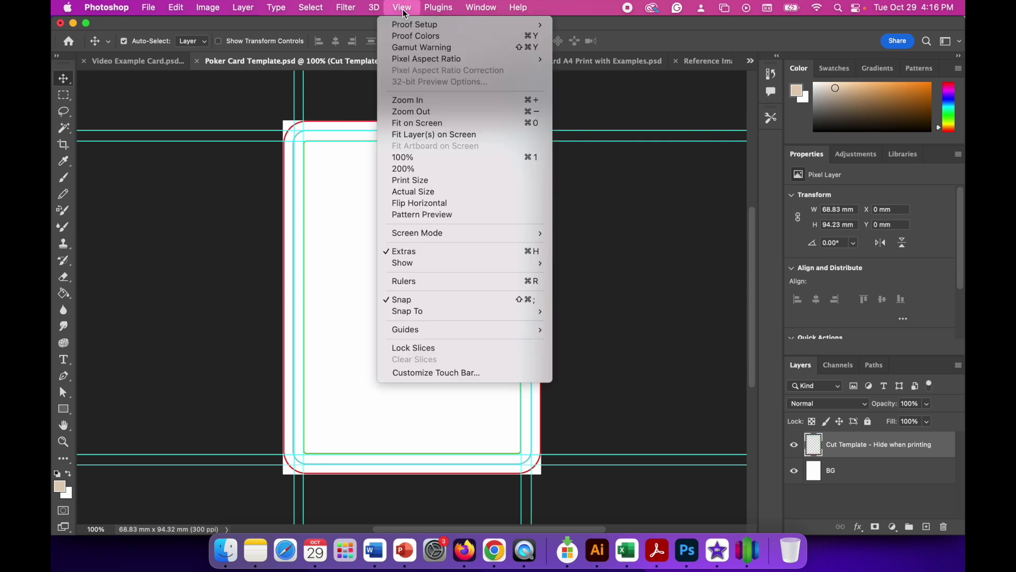
left_click(418, 281)
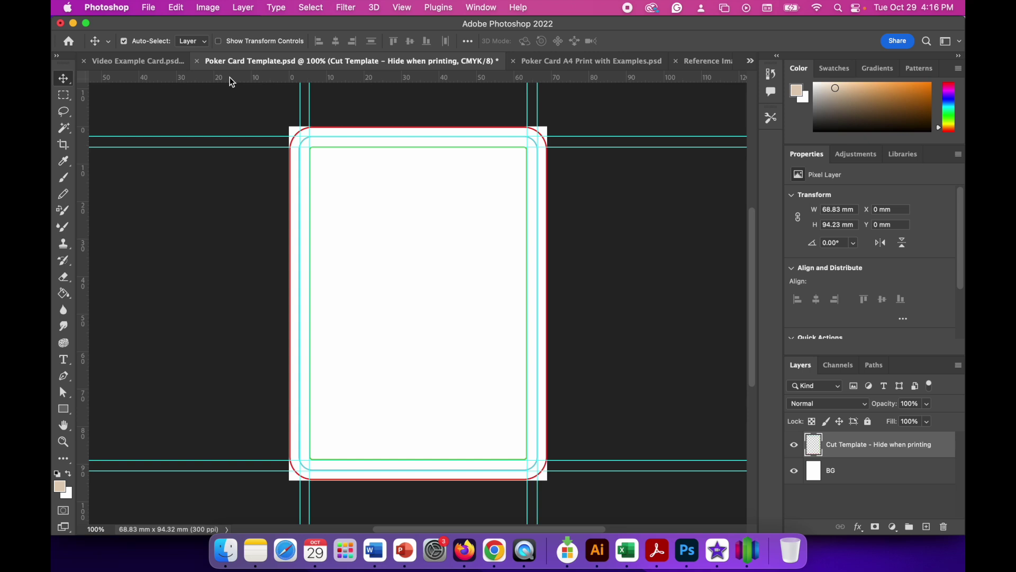
Try adding a horizontal and a vertical guide and moving the upper inner guide, removing or undoing each change.
left_click_drag(229, 77, 234, 250)
left_click(233, 147)
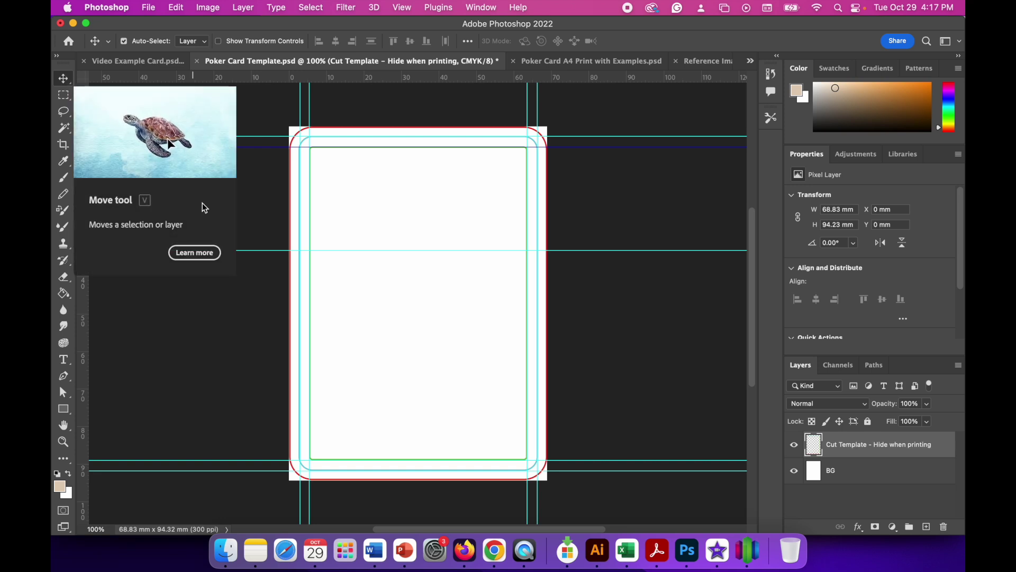
left_click_drag(258, 146, 253, 194)
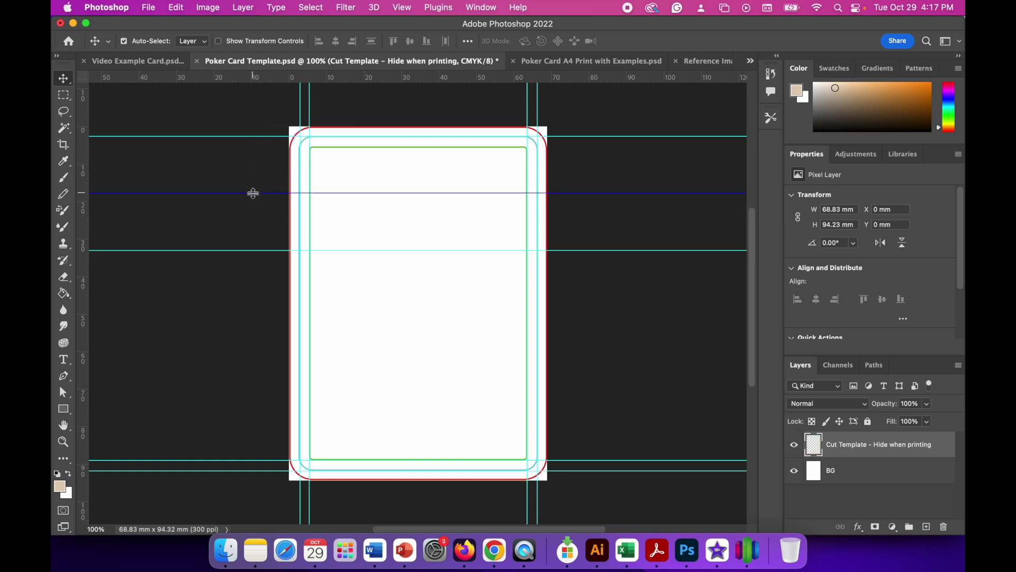
key("super+z")
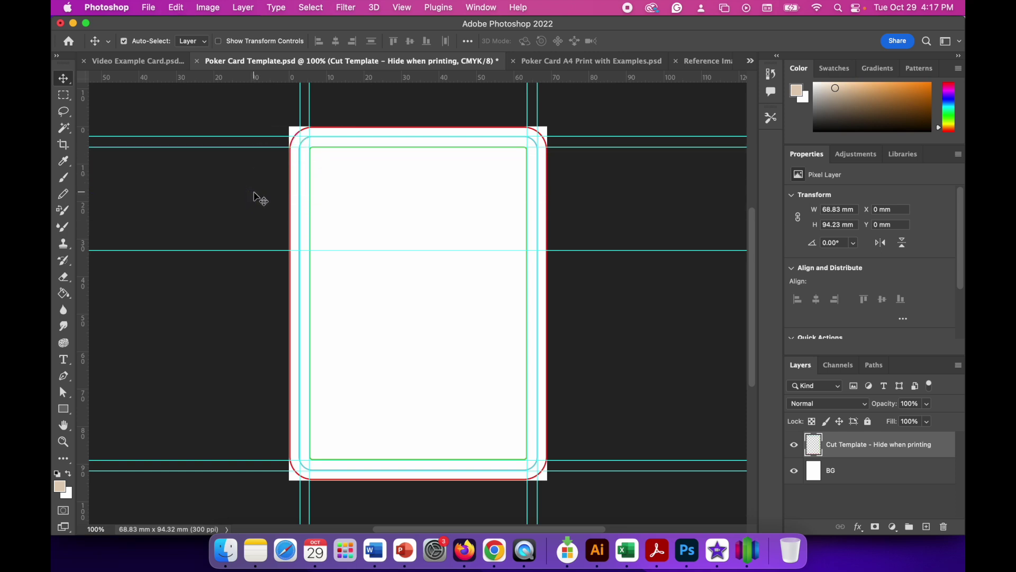
left_click(248, 250)
key("BackSpace")
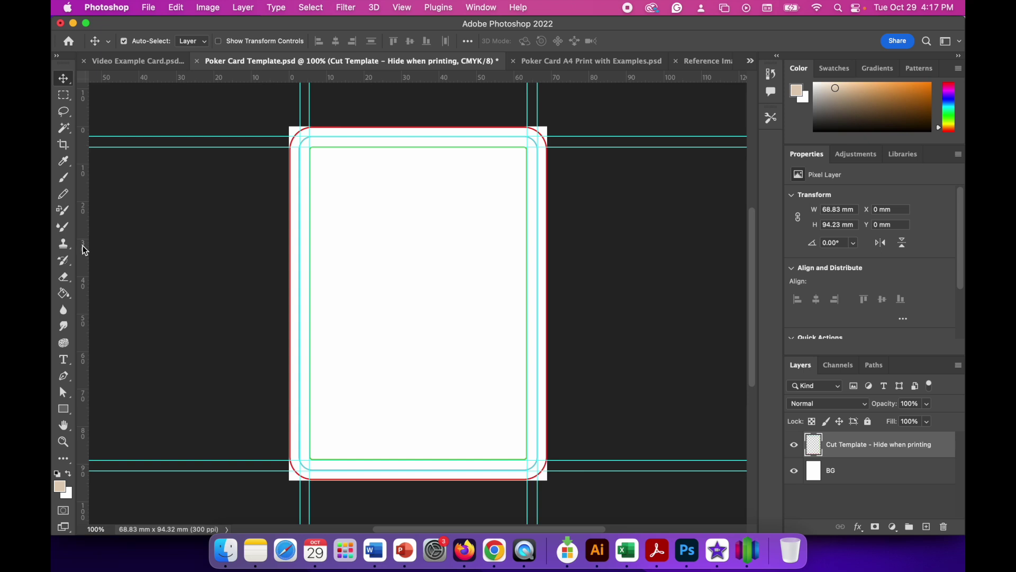
left_click_drag(86, 246, 415, 263)
key("super+z")
Examine the template's cut lines with the guides hidden, compare them with the reference image, and show the guides again.
key("super+semicolon")
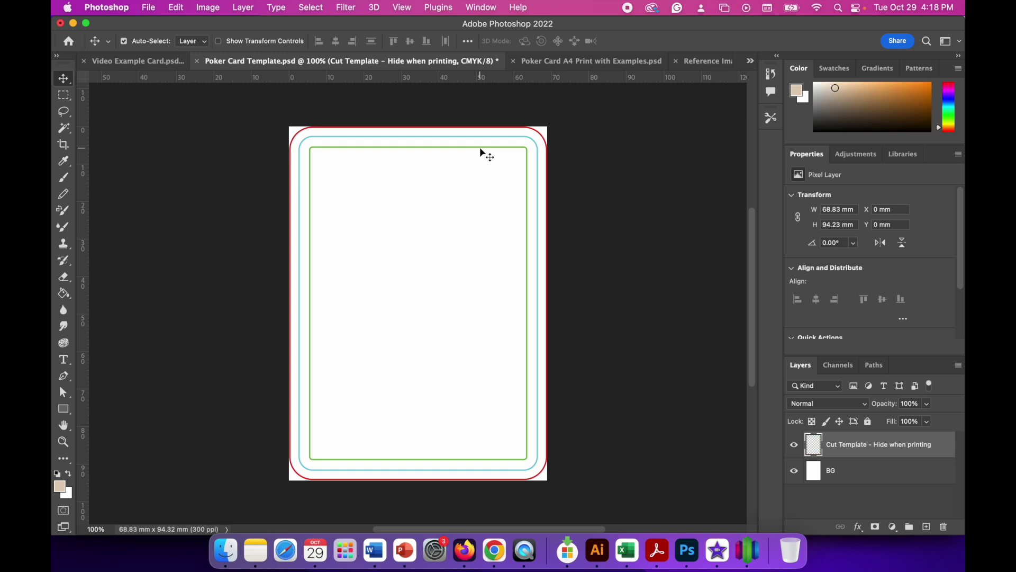
left_click(704, 57)
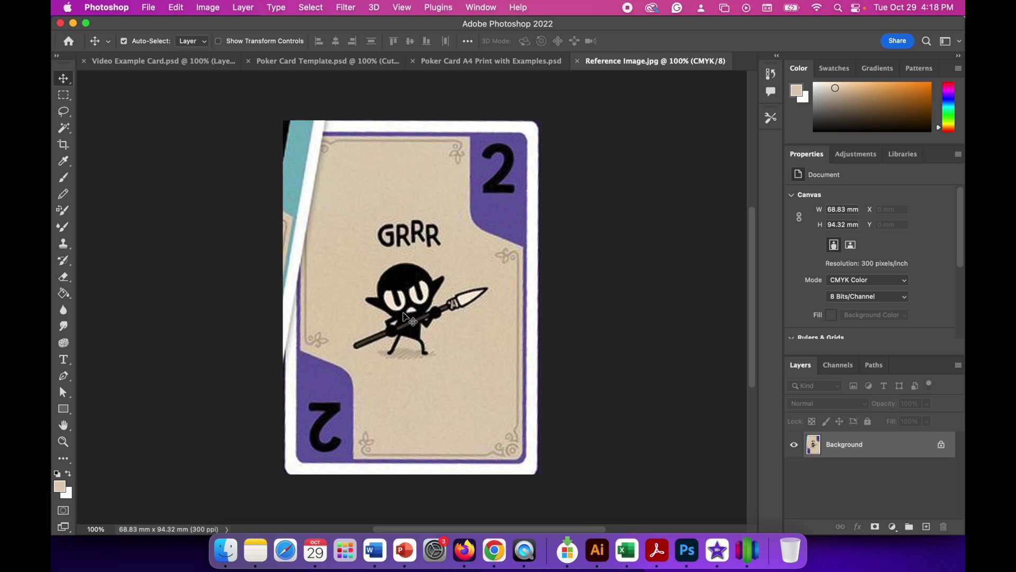
left_click(317, 63)
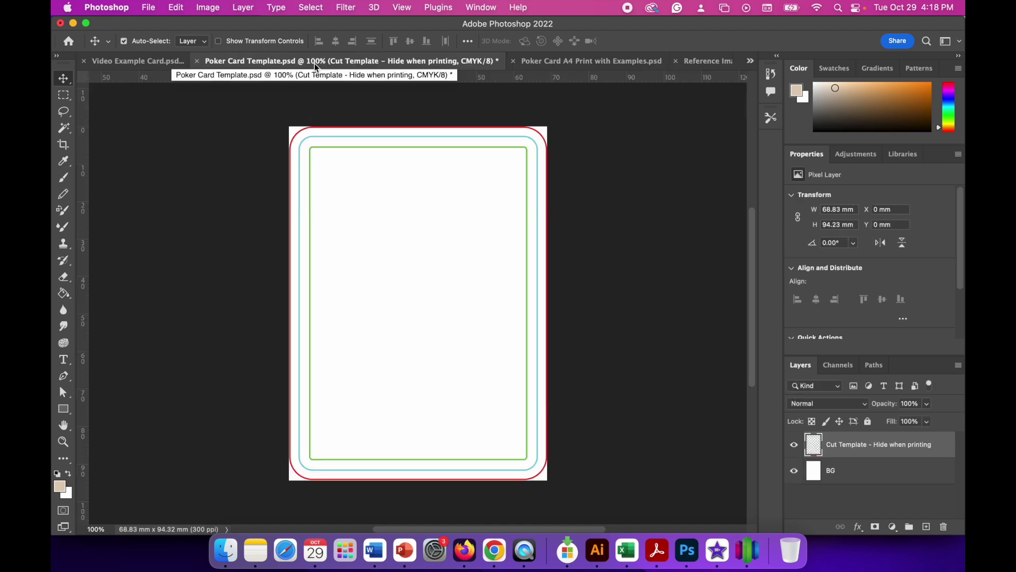
key("super")
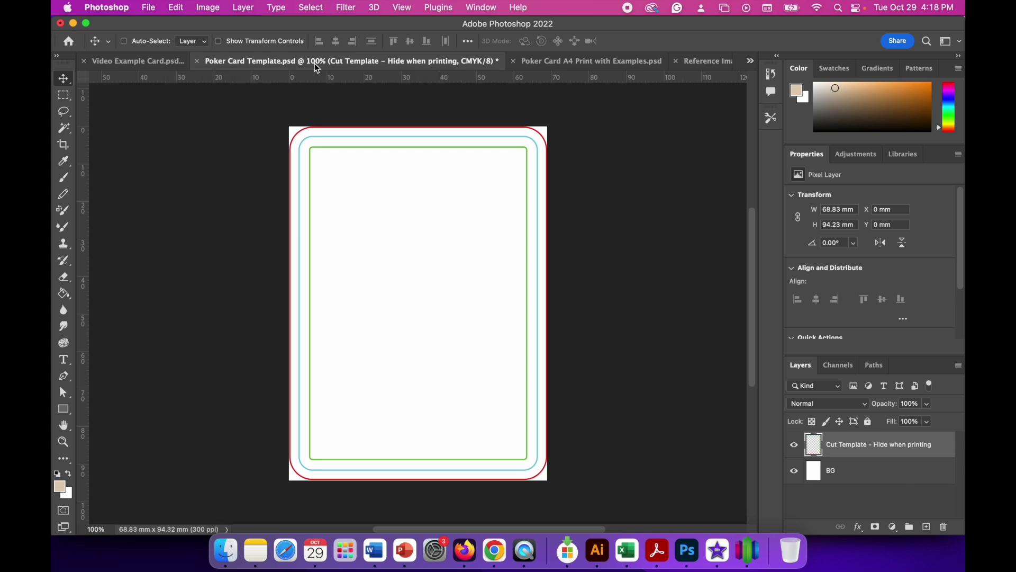
key("super+semicolon")
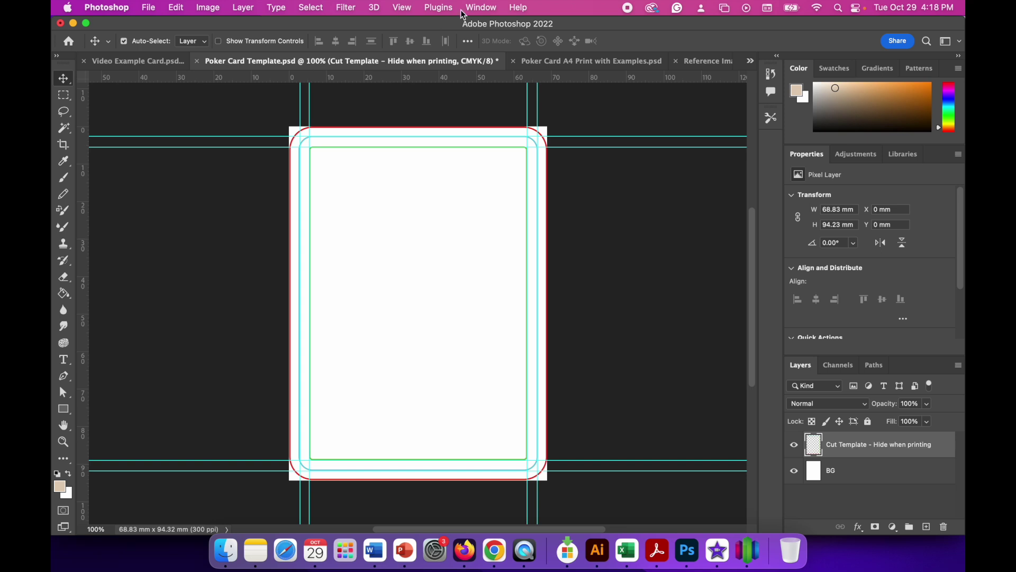
Copy the entire reference image and paste it into Poker Card Template.psd as a new layer.
left_click(704, 61)
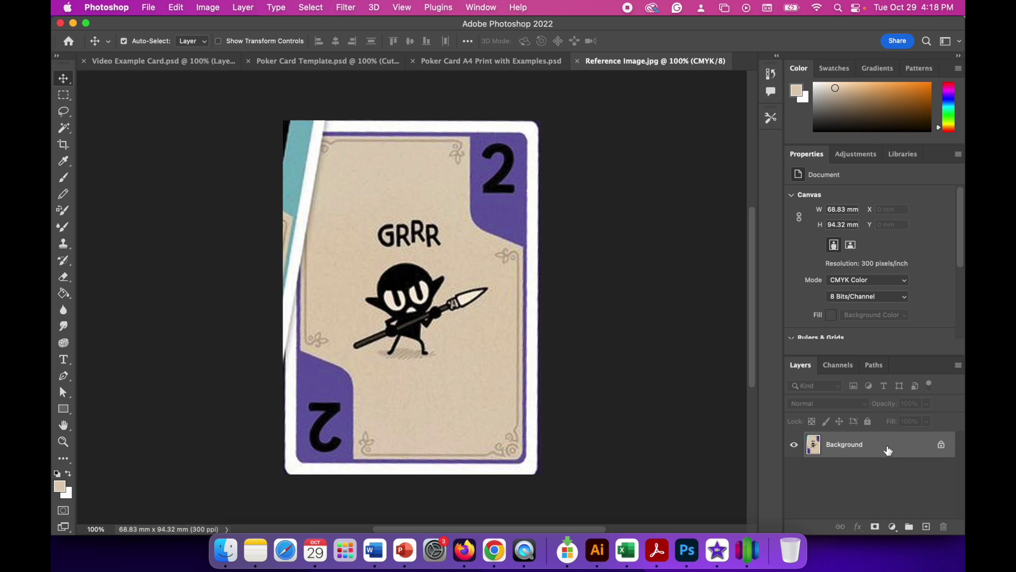
key("super+a")
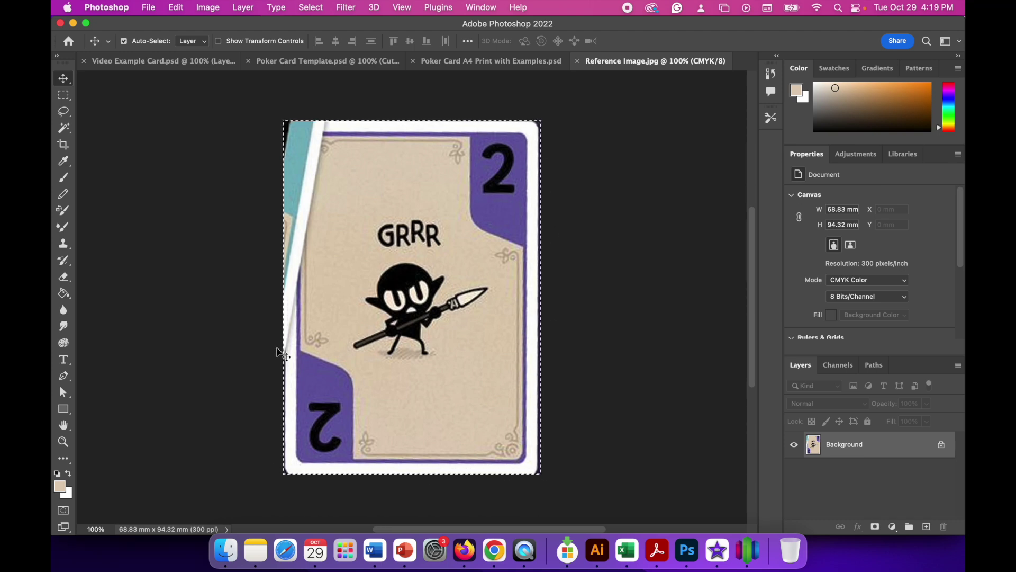
left_click(176, 7)
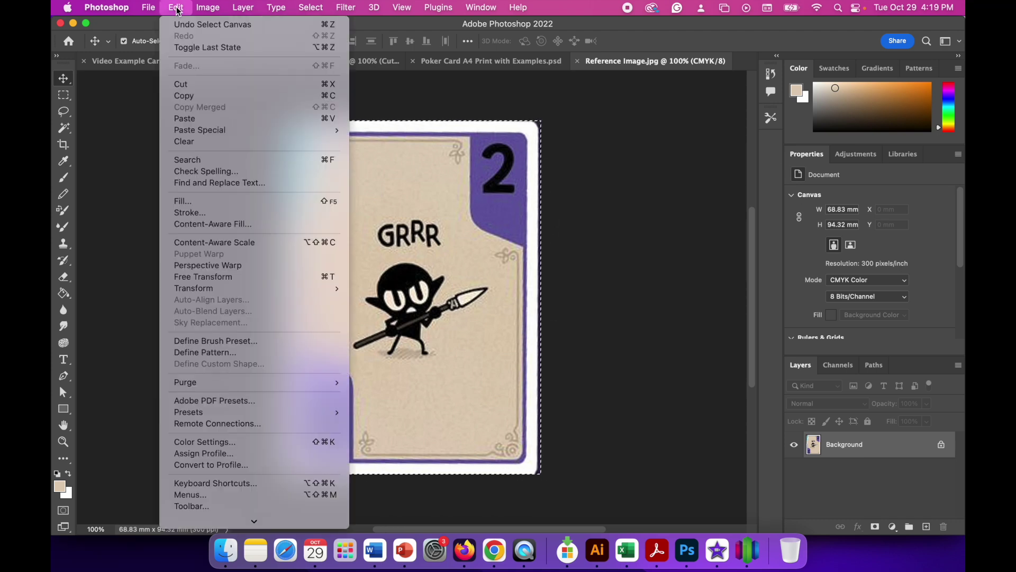
left_click(194, 98)
left_click(297, 62)
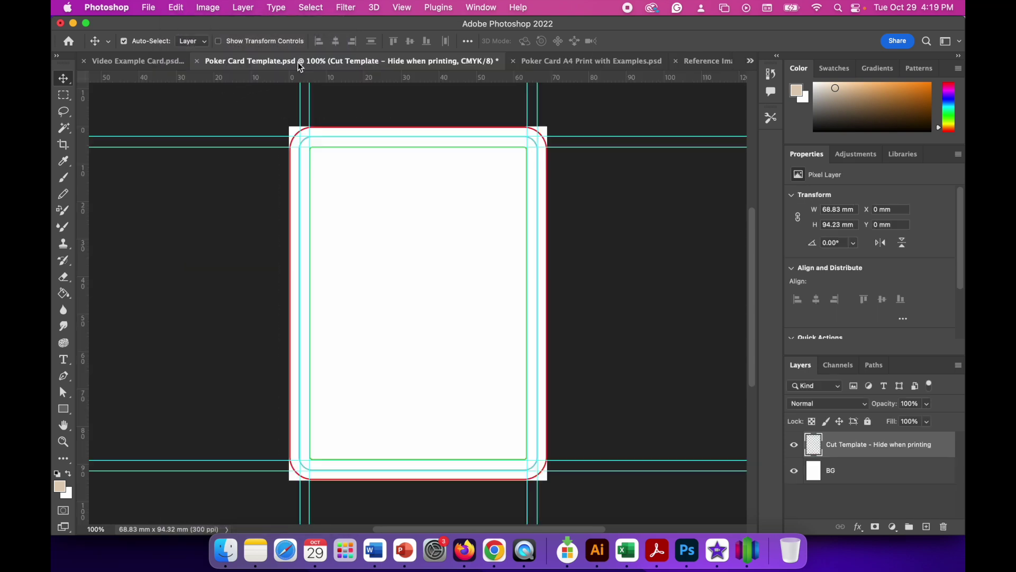
left_click(181, 12)
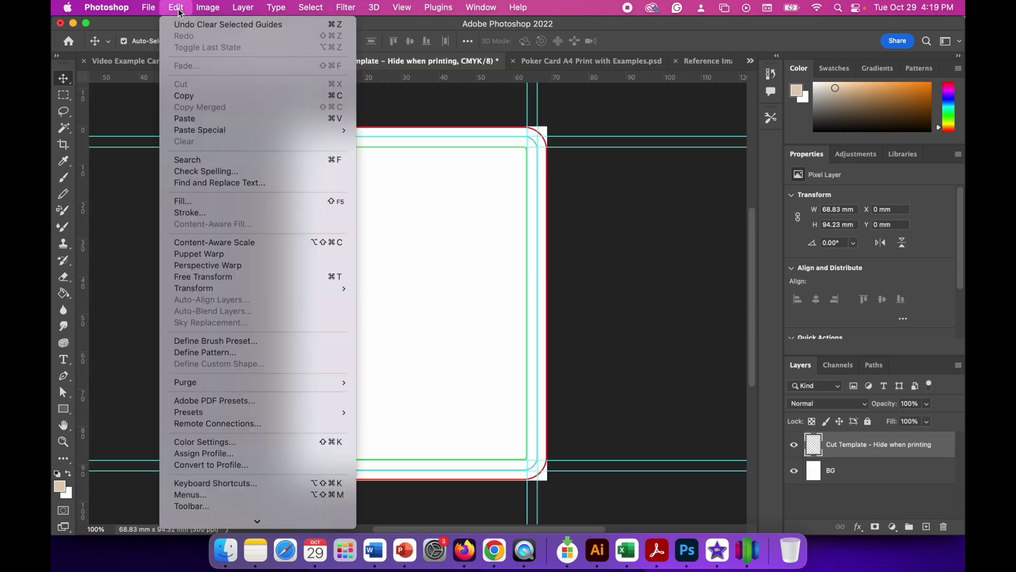
left_click(199, 119)
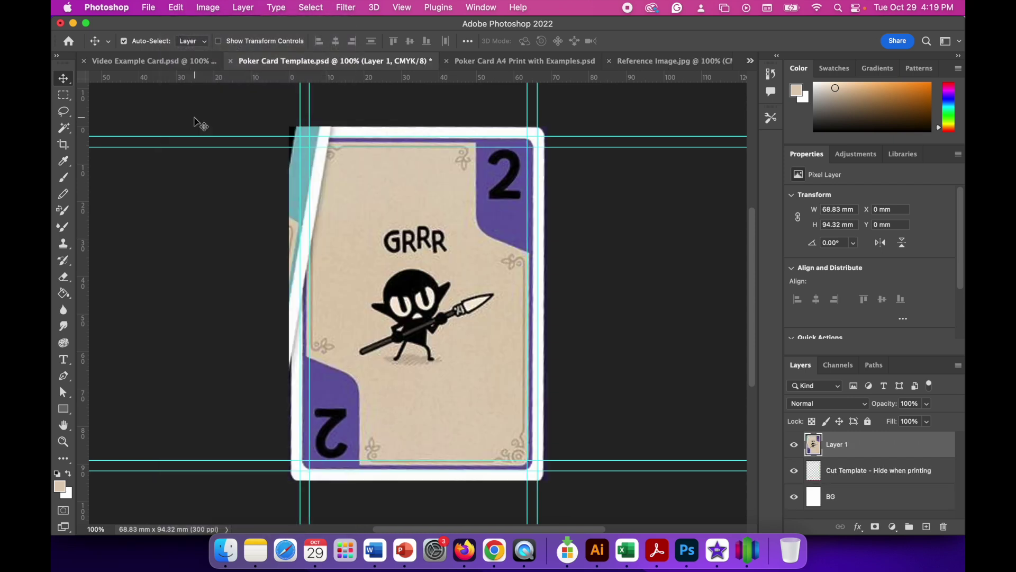
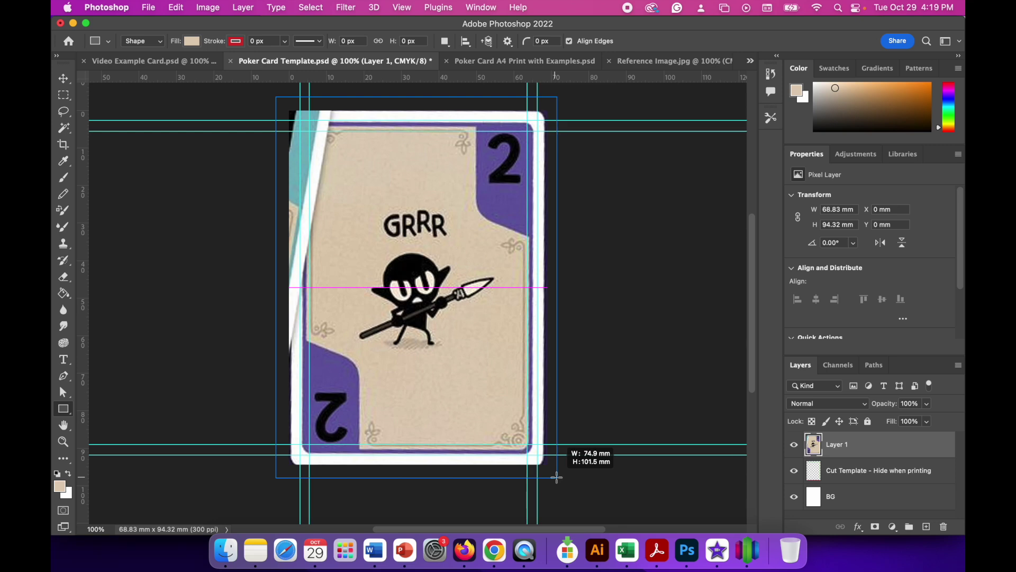
Draw a beige rectangle about 74.9 × 101.5 mm that covers the whole card and extends past its edges.
left_click_drag(557, 477, 557, 477)
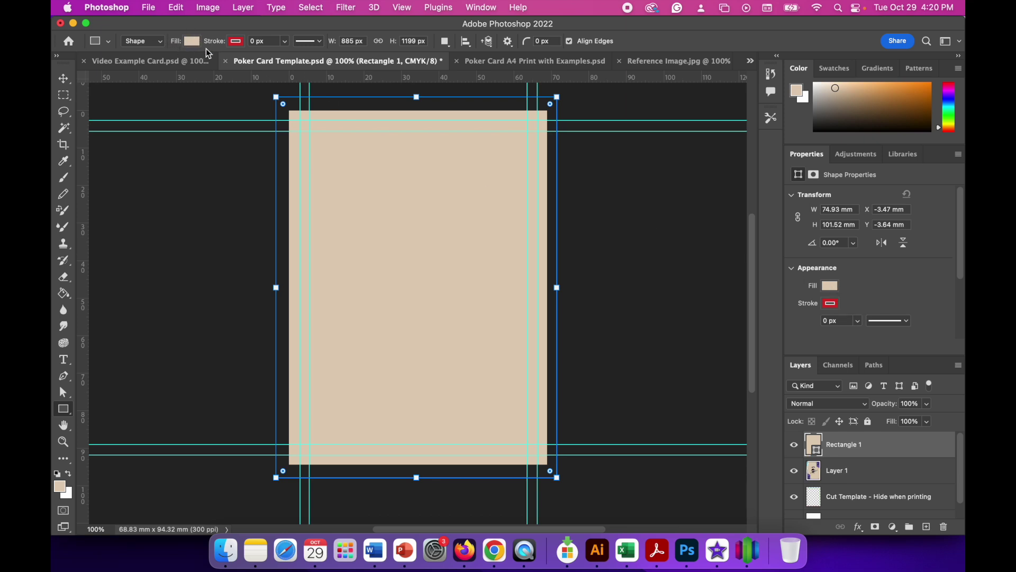
left_click(831, 287)
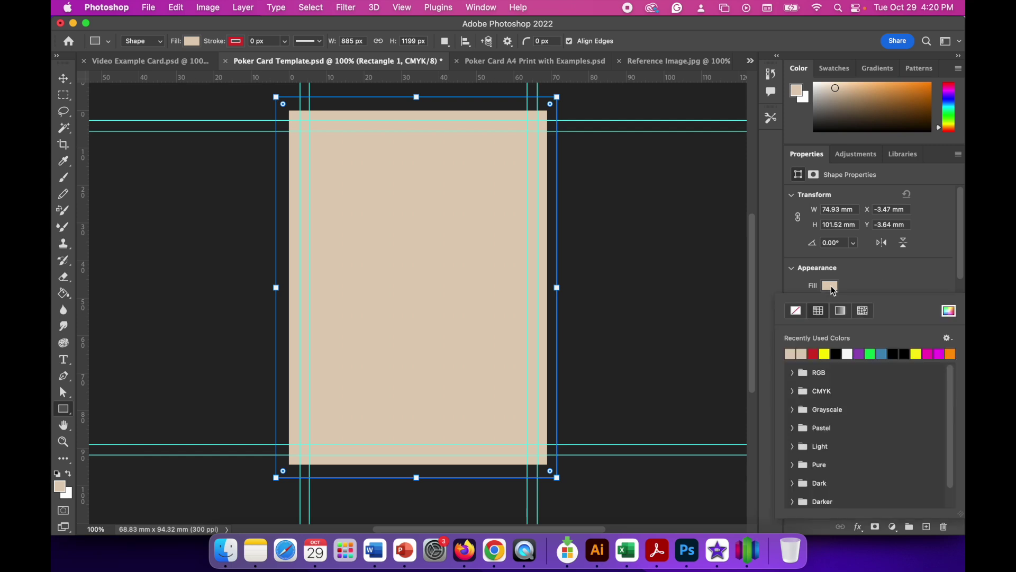
left_click(949, 312)
left_click_drag(276, 383, 291, 371)
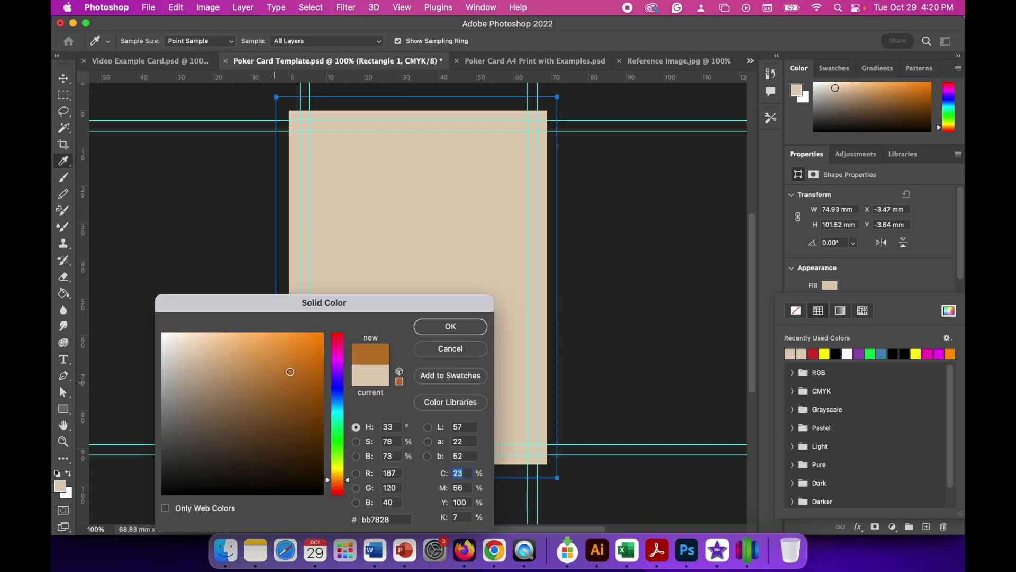
left_click_drag(337, 466, 351, 358)
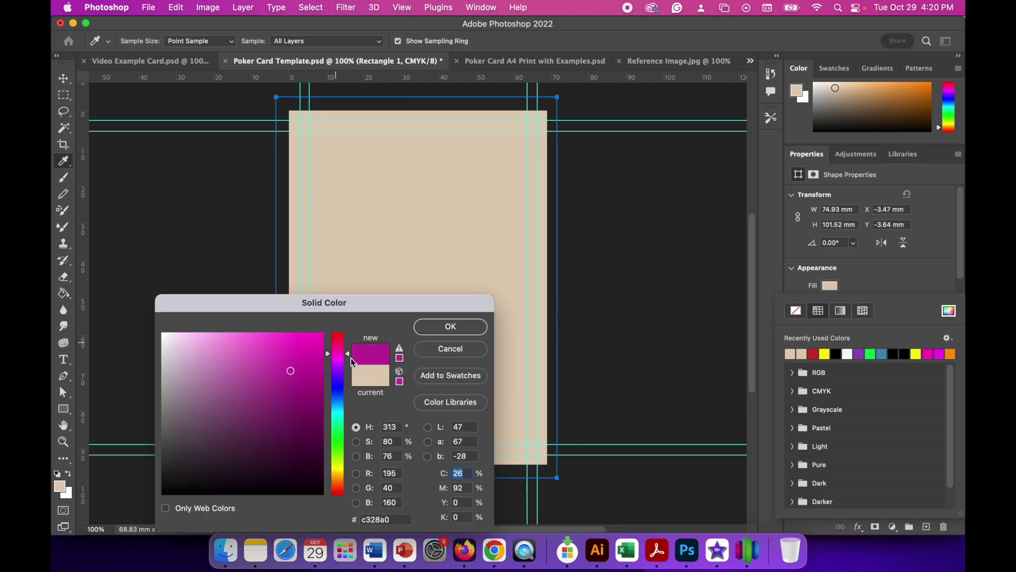
left_click(443, 350)
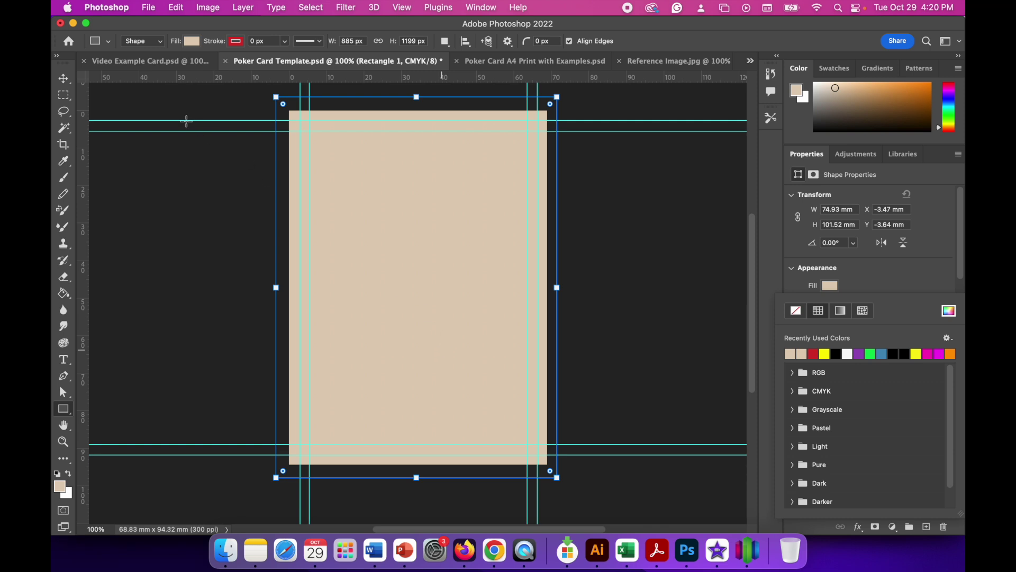
Sample the red border of the card in Video Example Card.psd as the foreground color.
left_click(136, 61)
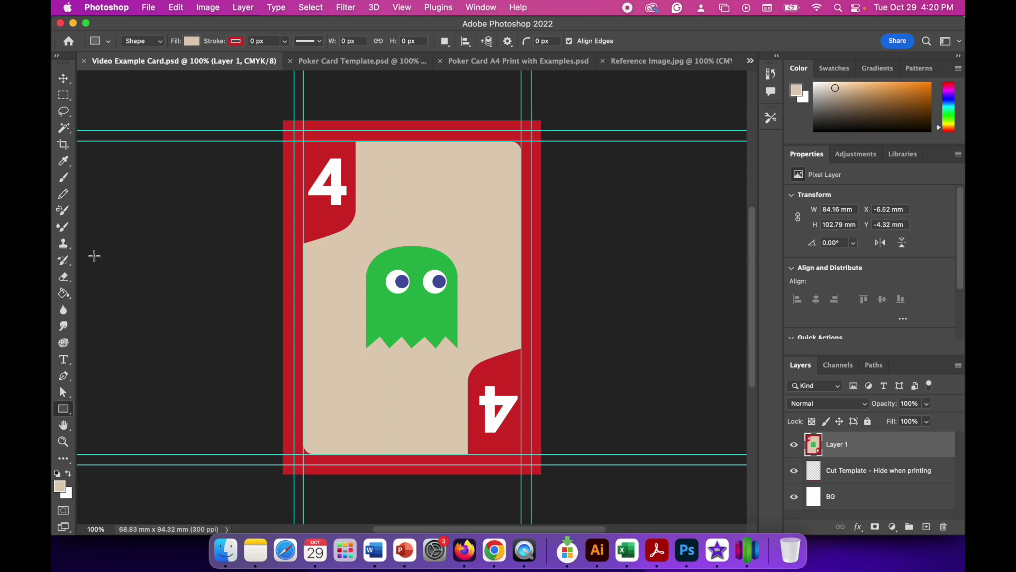
left_click(59, 486)
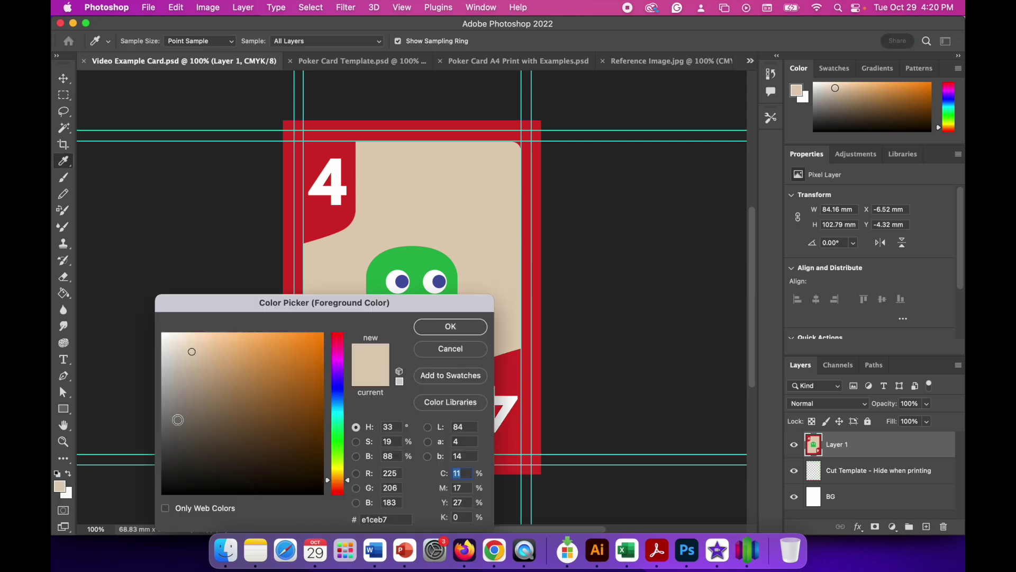
left_click(320, 155)
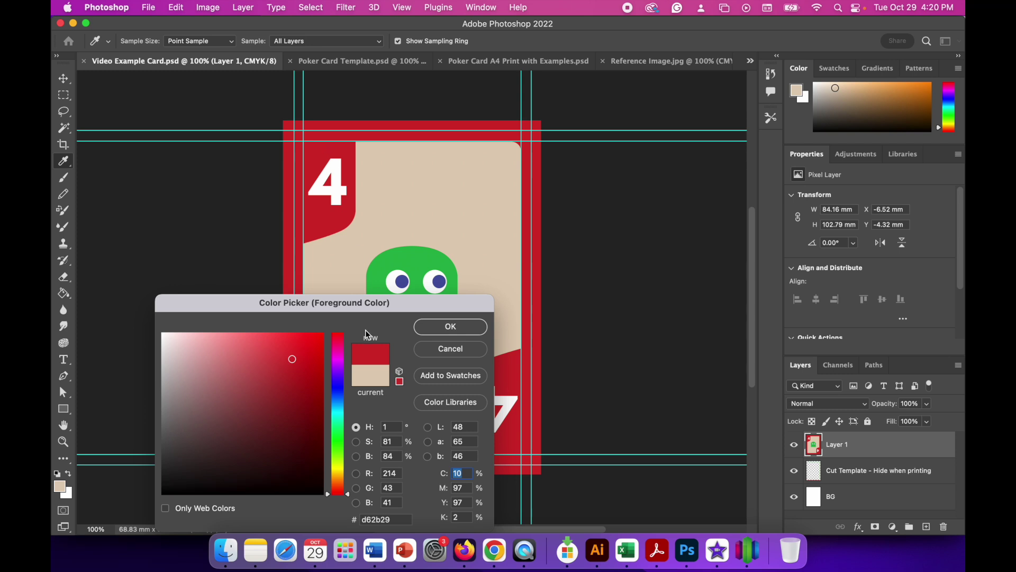
left_click(431, 329)
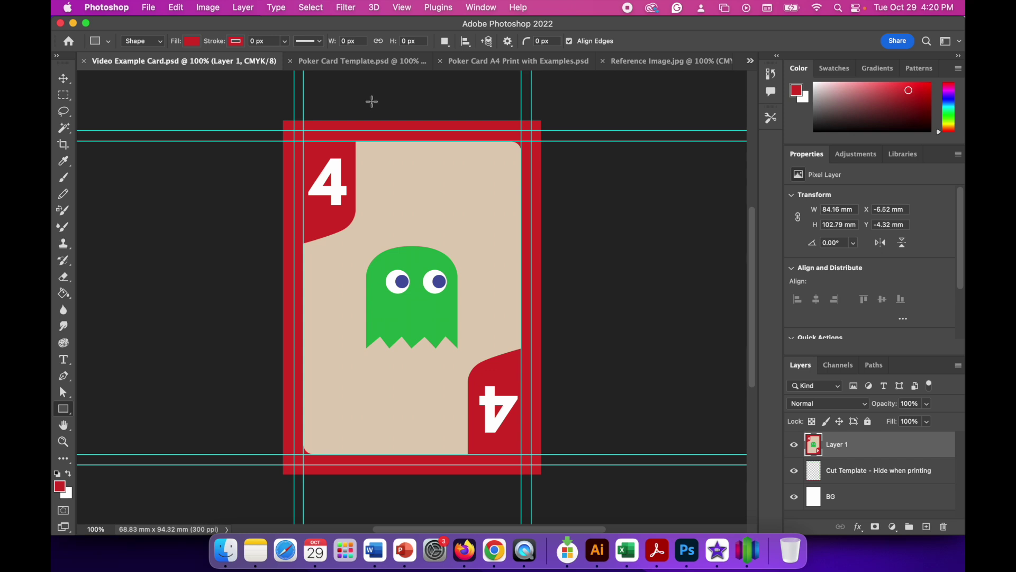
Change the fill of the full-card rectangle in Poker Card Template.psd from beige to the sampled red.
left_click(371, 62)
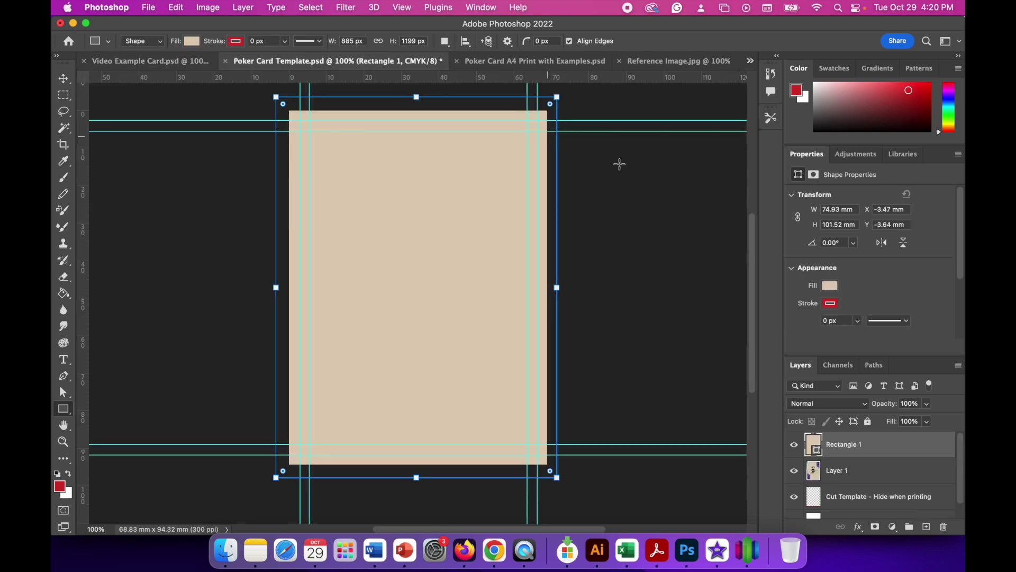
left_click(832, 290)
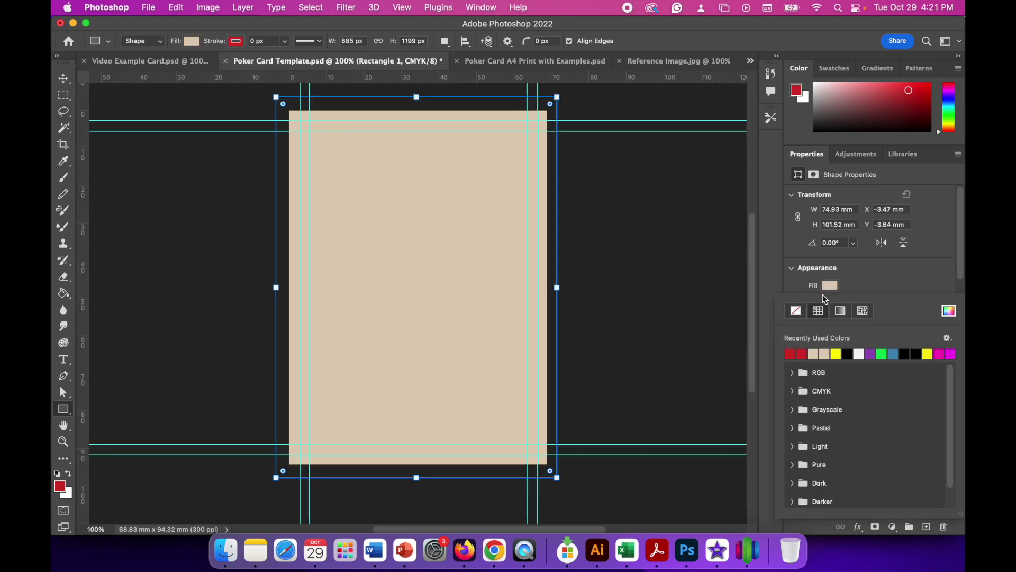
left_click(794, 355)
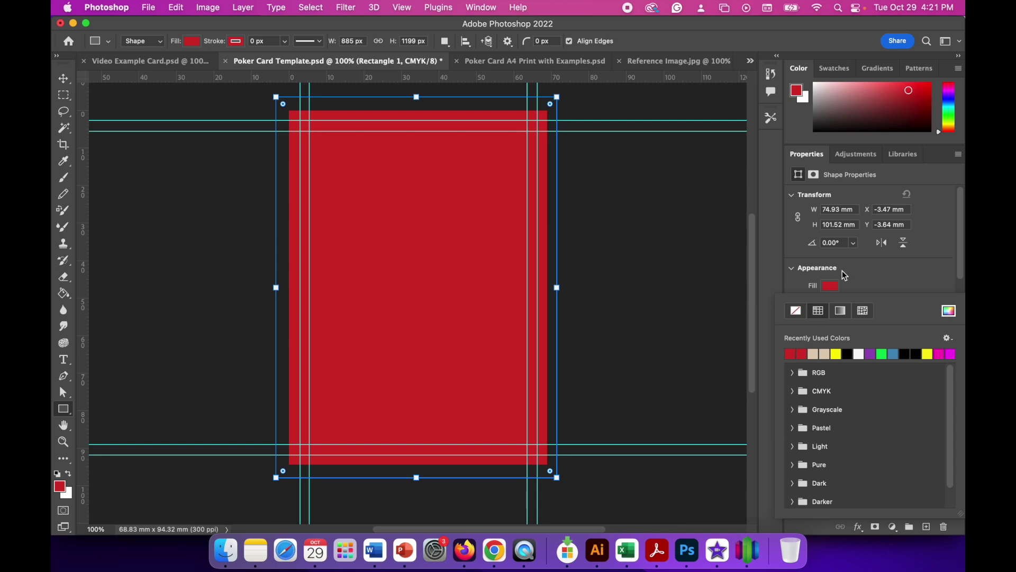
left_click(869, 277)
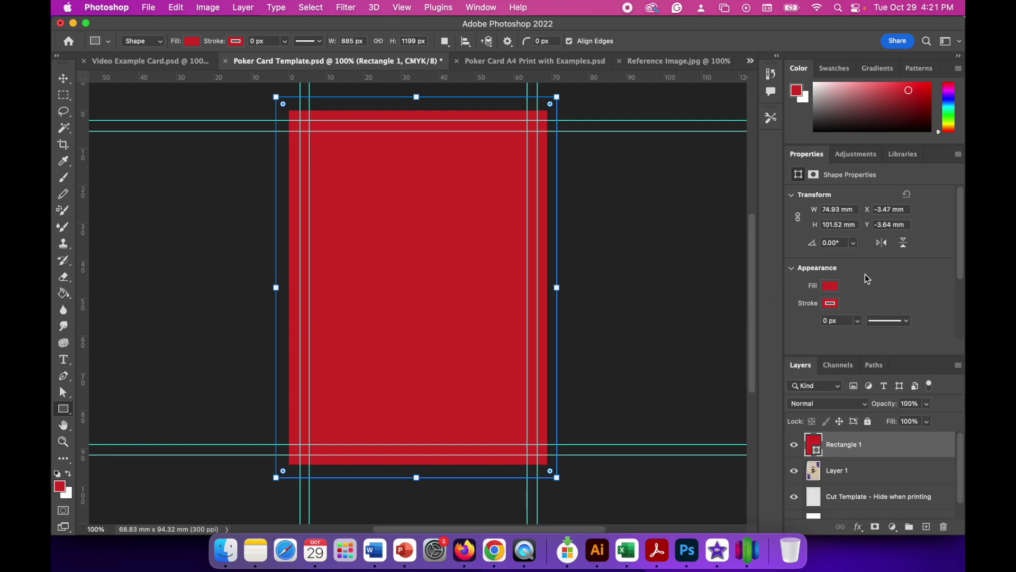
Try the red rectangle with no stroke color, and restore its red stroke color.
left_click(831, 304)
left_click(801, 329)
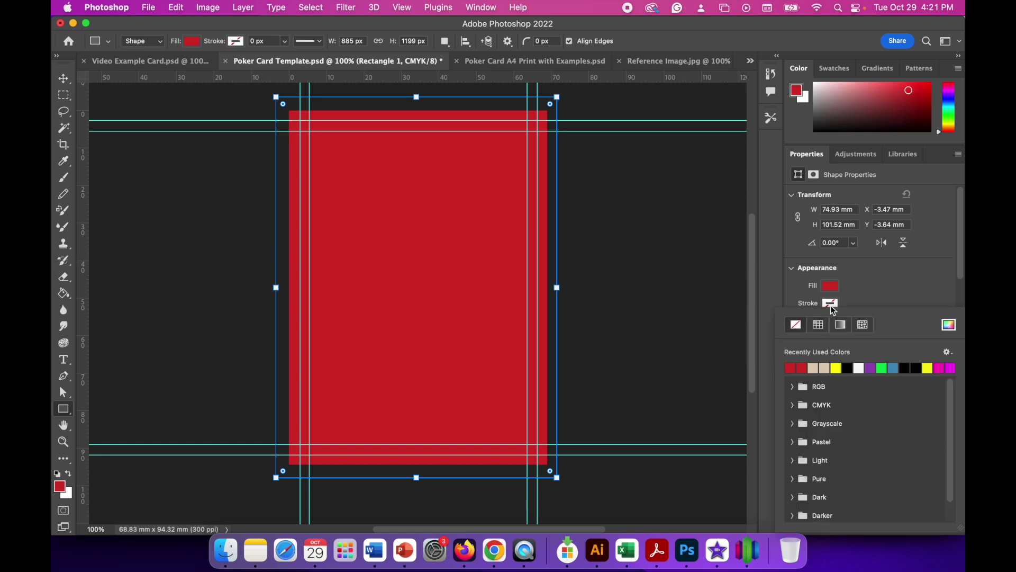
left_click(792, 366)
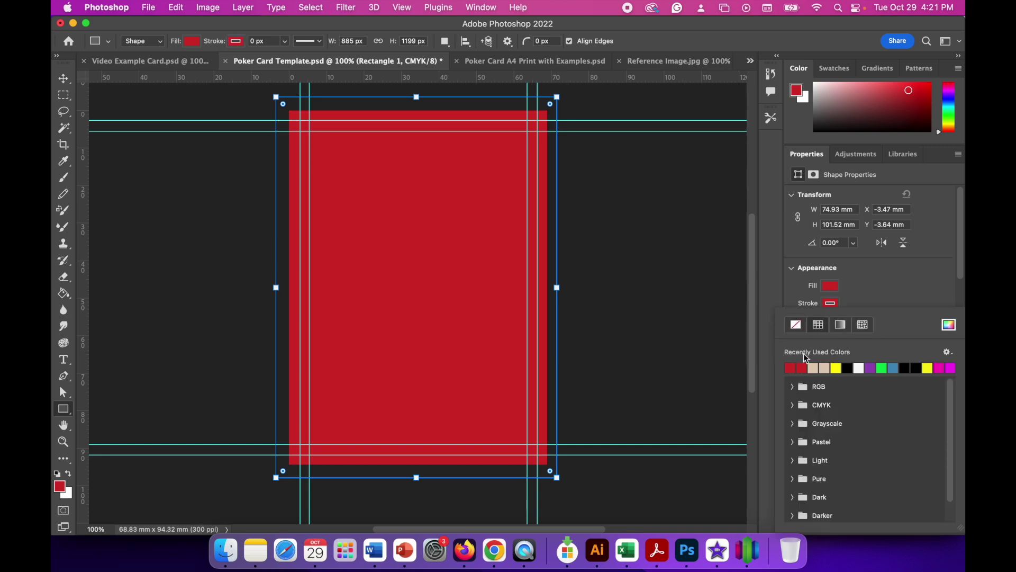
left_click(893, 298)
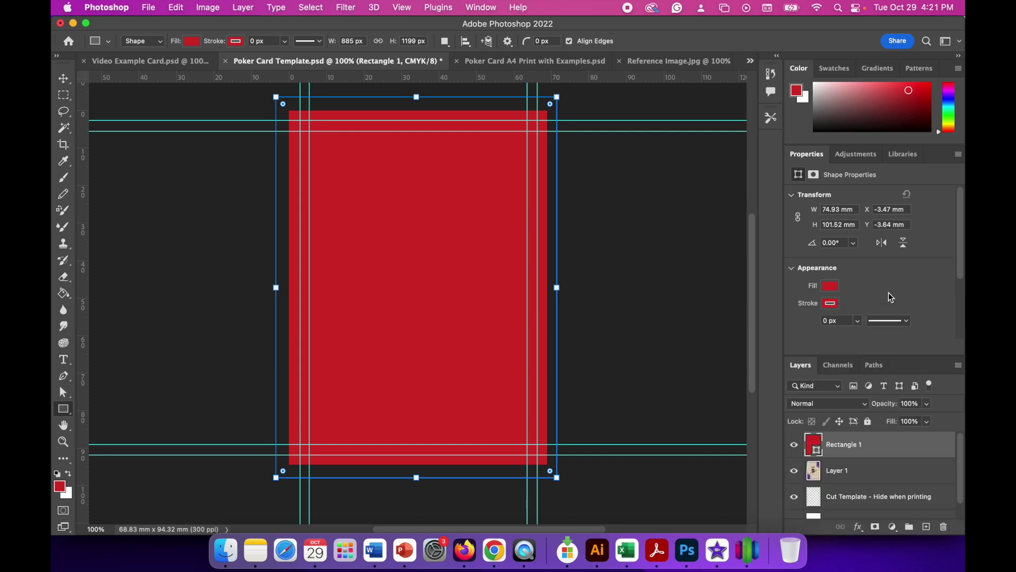
Deselect the red rectangle and draw a second rectangle about 58.2 × 83.6 mm that fits the inner guides.
left_click(64, 80)
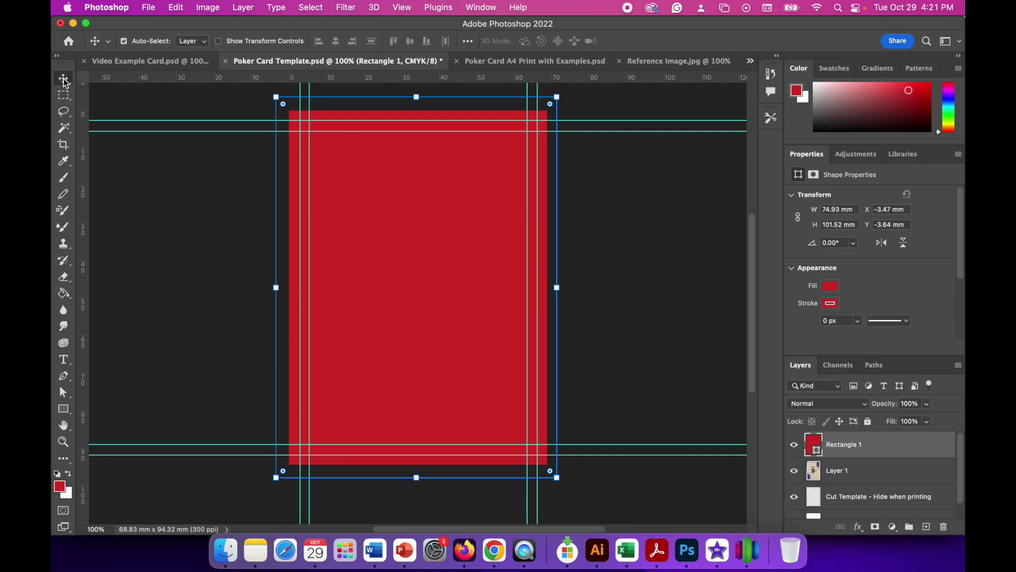
left_click(170, 317)
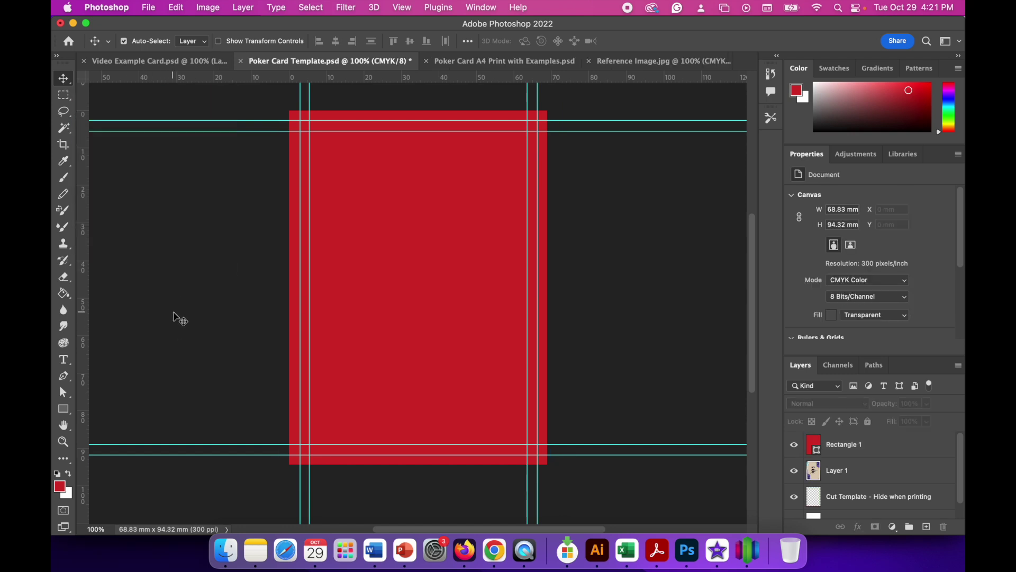
left_click(64, 411)
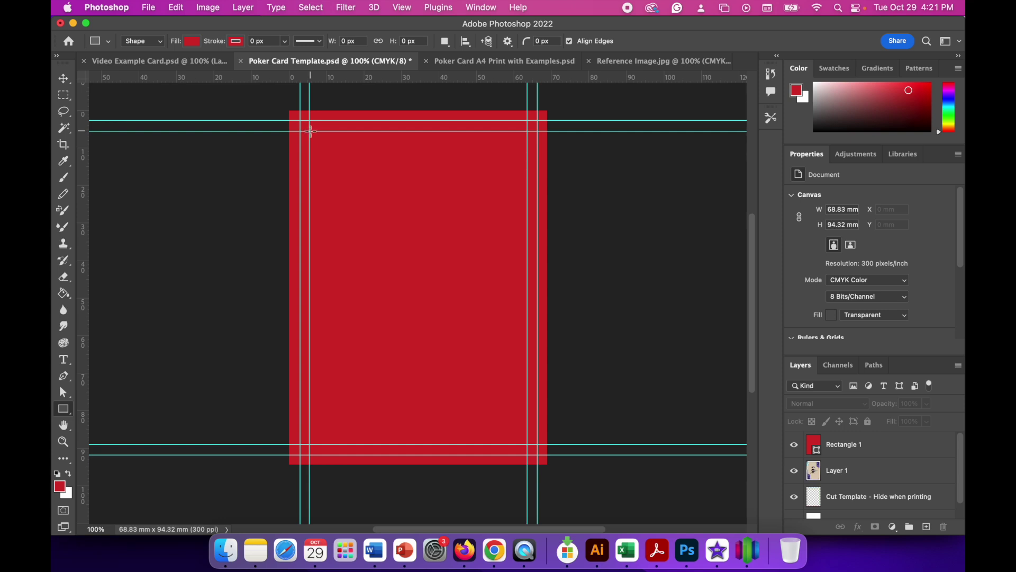
left_click_drag(310, 131, 523, 441)
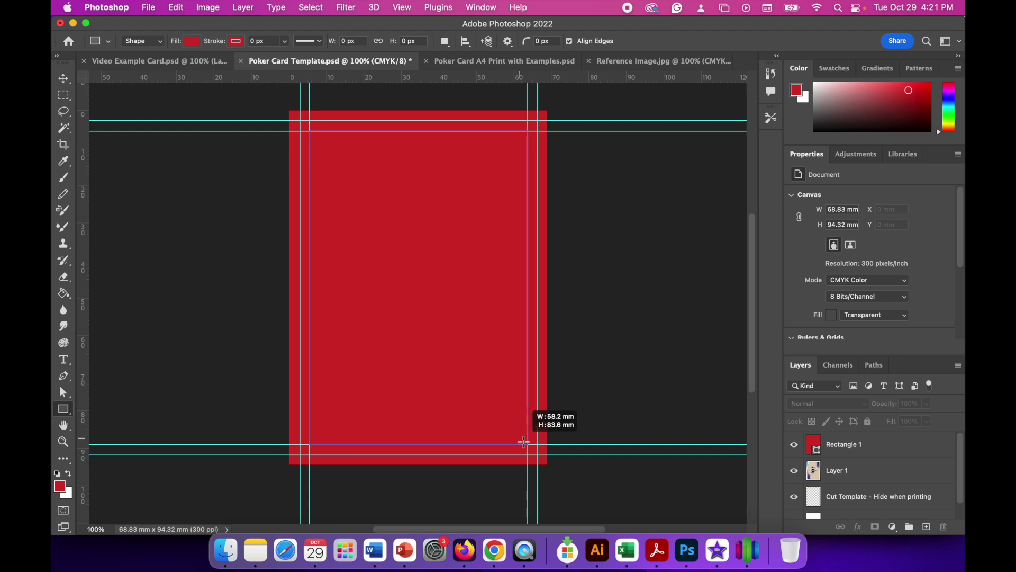
left_click_drag(524, 442, 526, 443)
left_click_drag(526, 442, 527, 444)
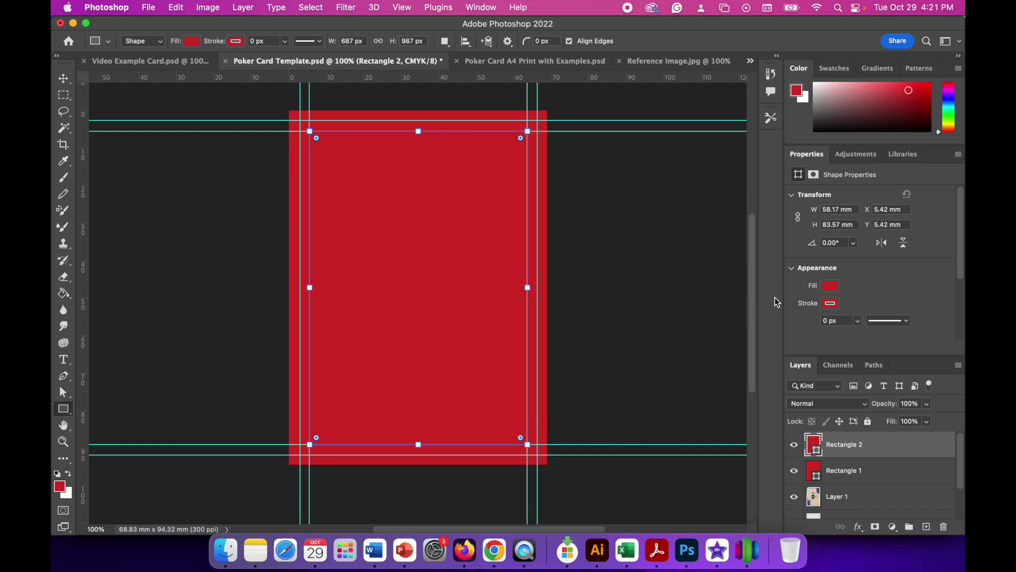
Fill the inner rectangle with the recently used beige.
left_click(832, 287)
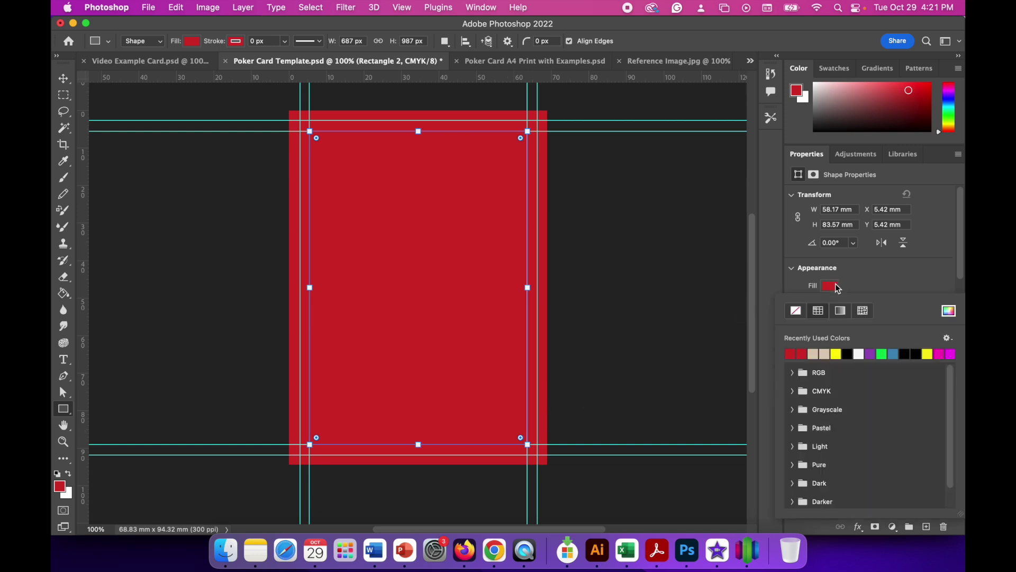
left_click(821, 353)
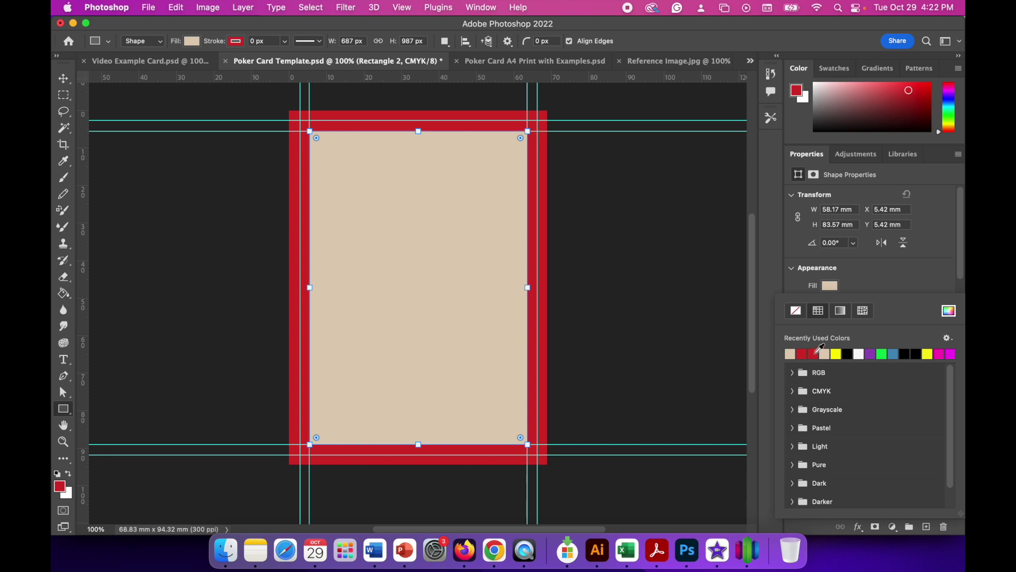
left_click(933, 255)
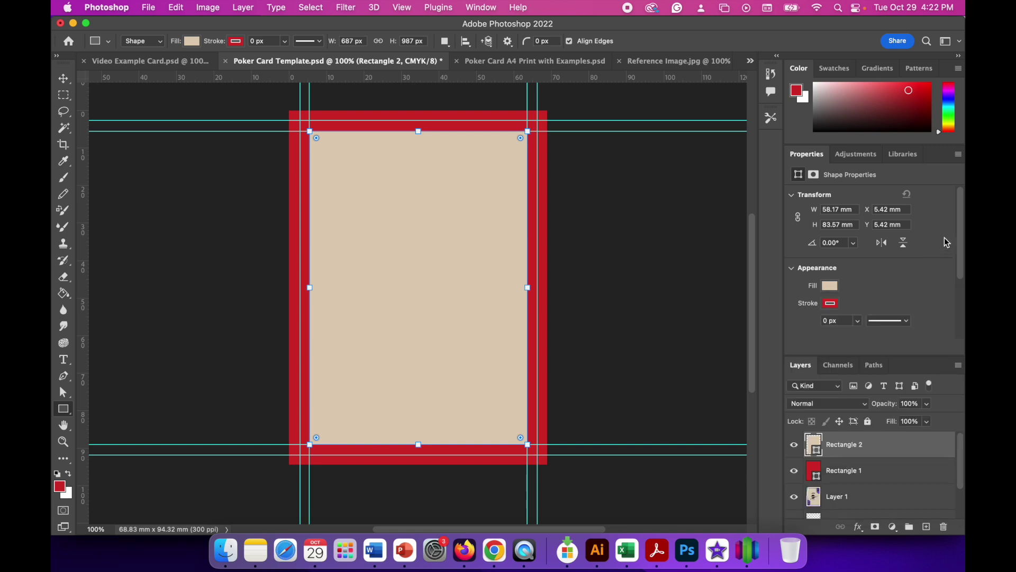
Round all four corners of the inner beige rectangle to 30 px and deselect it.
left_click_drag(962, 208, 965, 284)
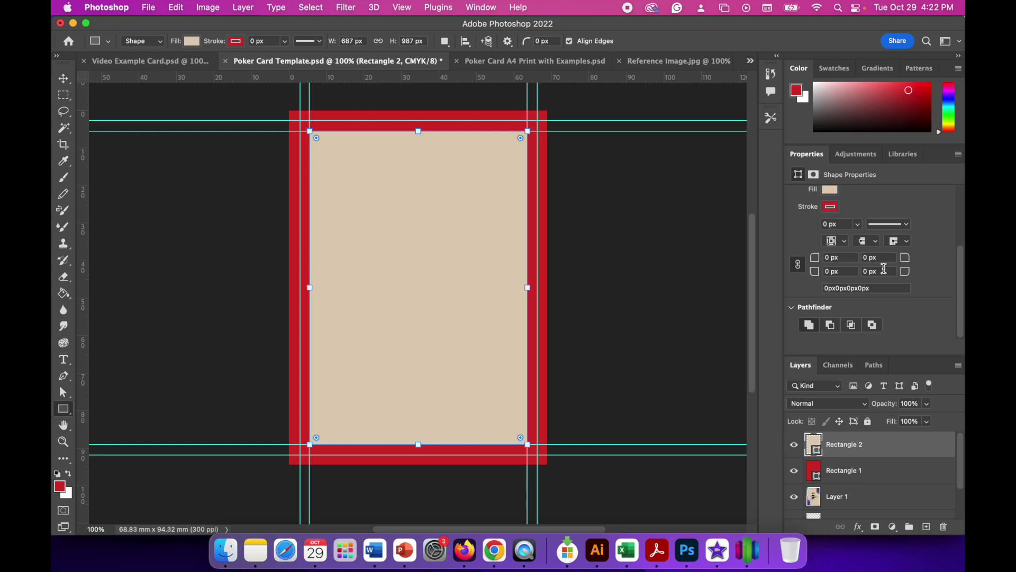
left_click(841, 259)
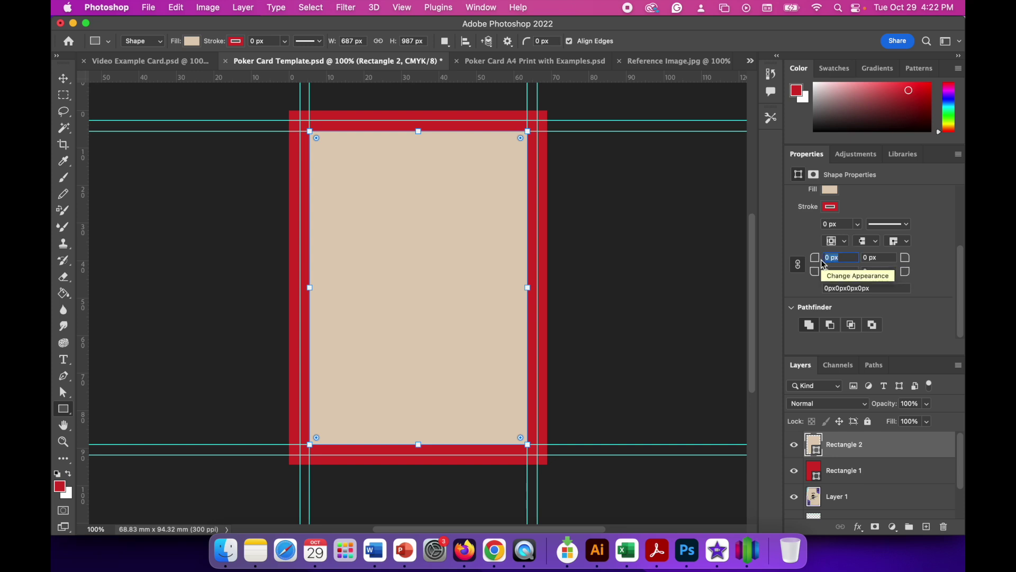
type("30")
key("Return")
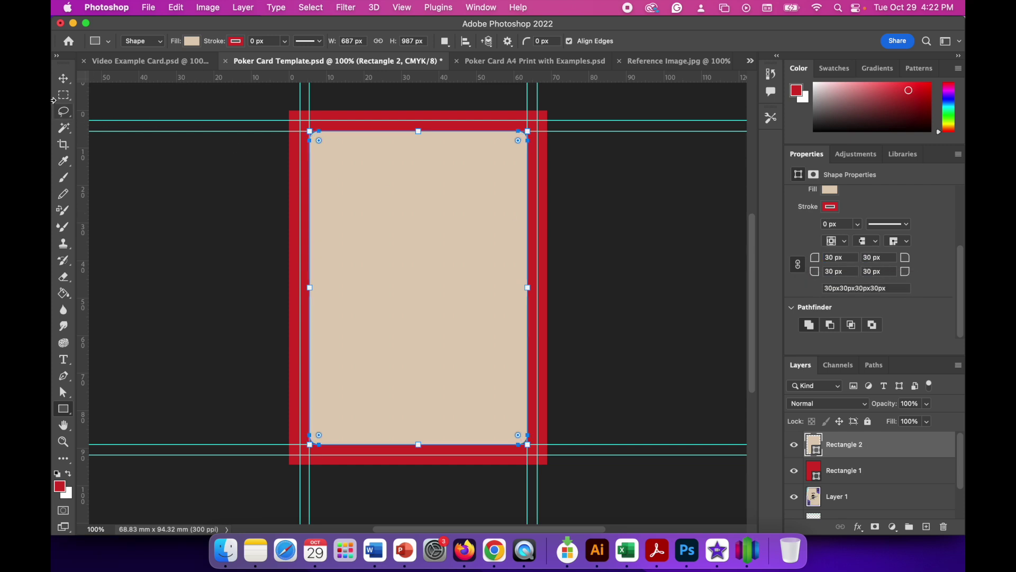
left_click(65, 80)
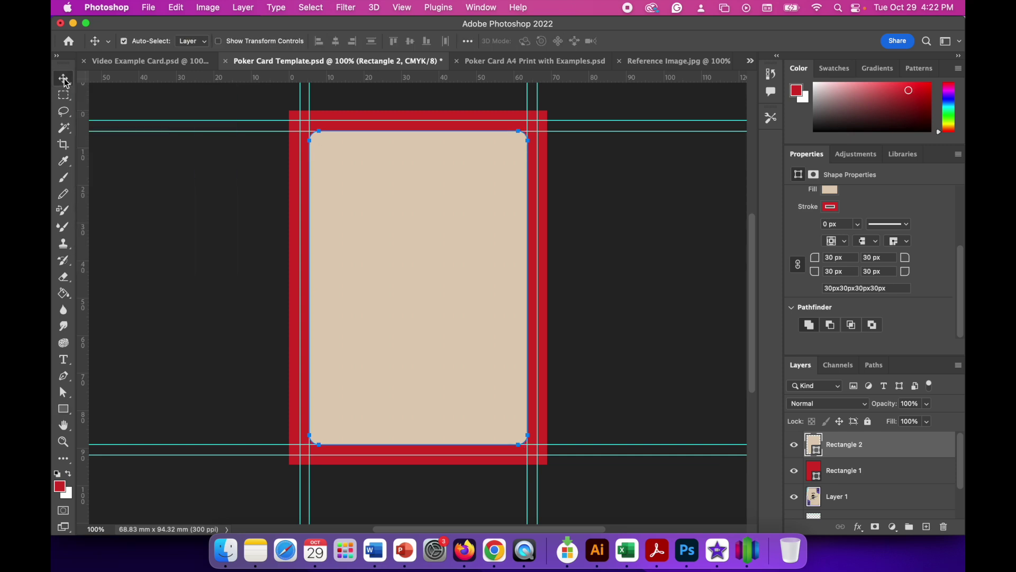
left_click(144, 213)
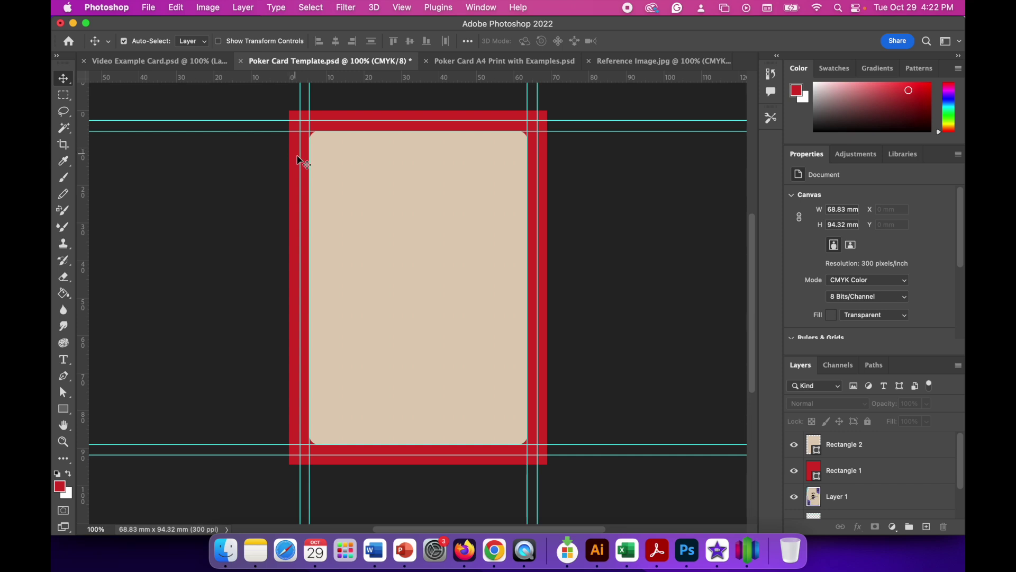
Compare the inner beige rectangle with the reference card by toggling its visibility, leaving both rectangle layers hidden.
left_click(794, 446)
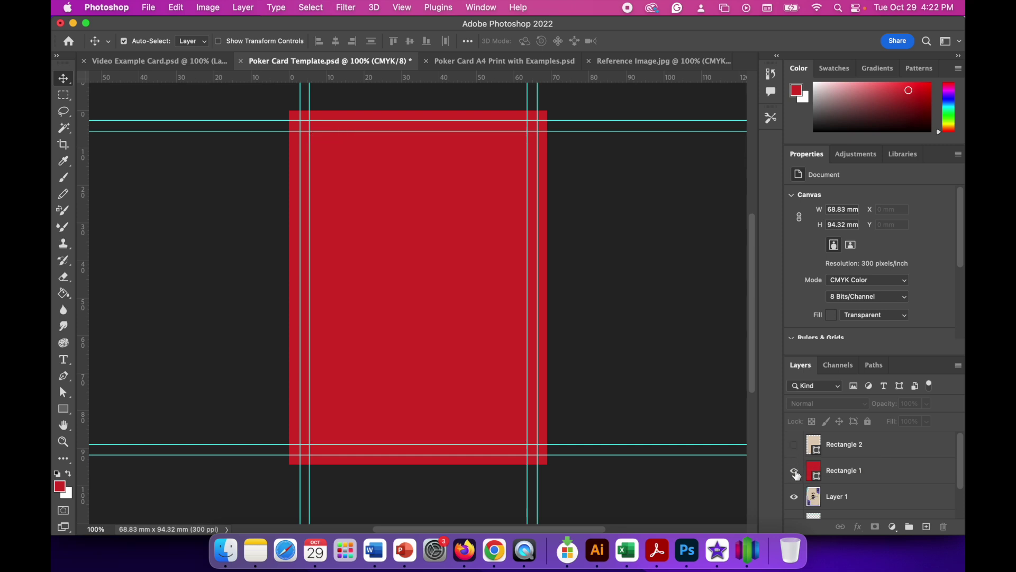
left_click(794, 473)
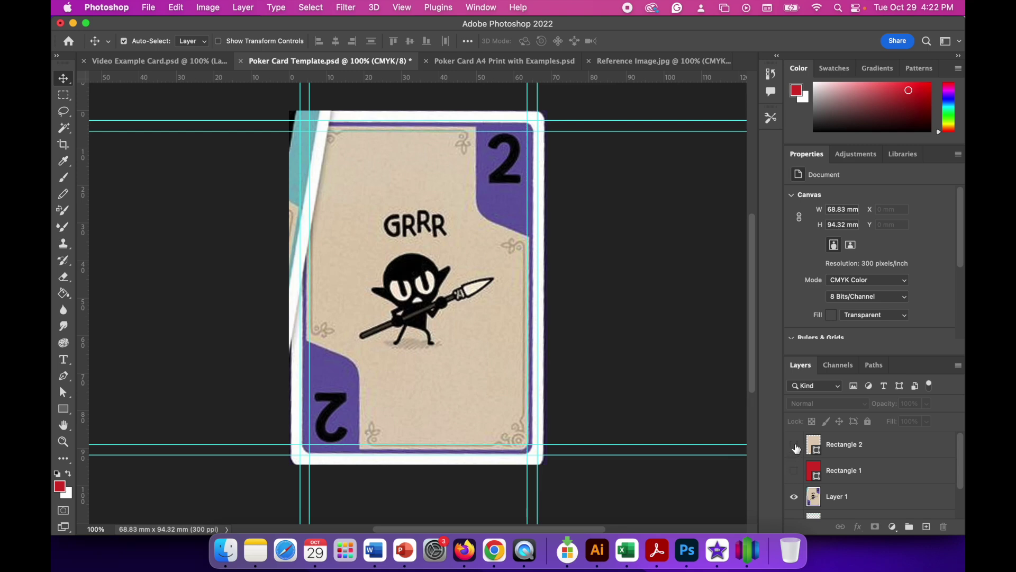
left_click(795, 447)
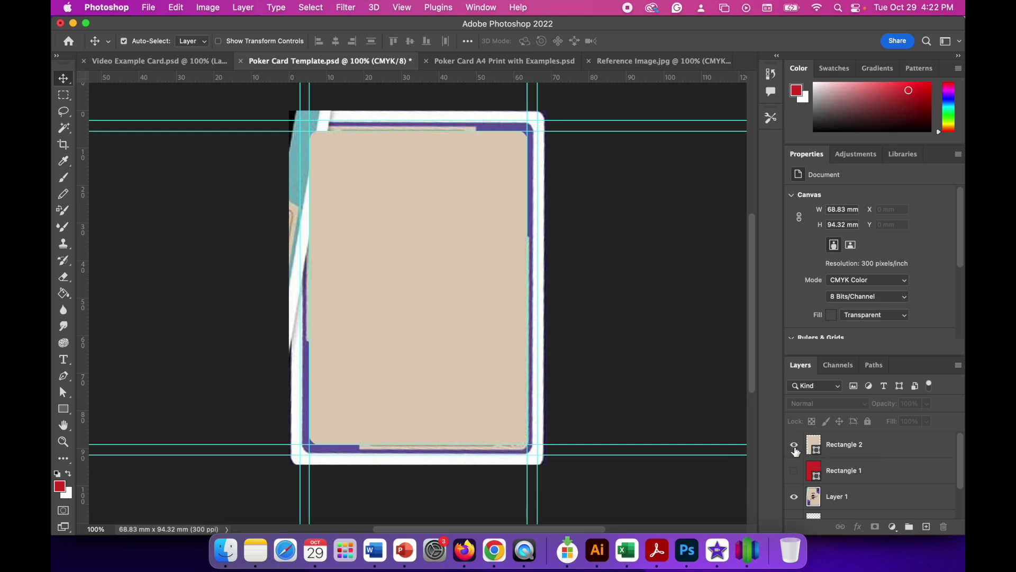
left_click(795, 448)
left_click(795, 448)
left_click(795, 447)
left_click(795, 447)
left_click(795, 448)
left_click(795, 447)
left_click(795, 447)
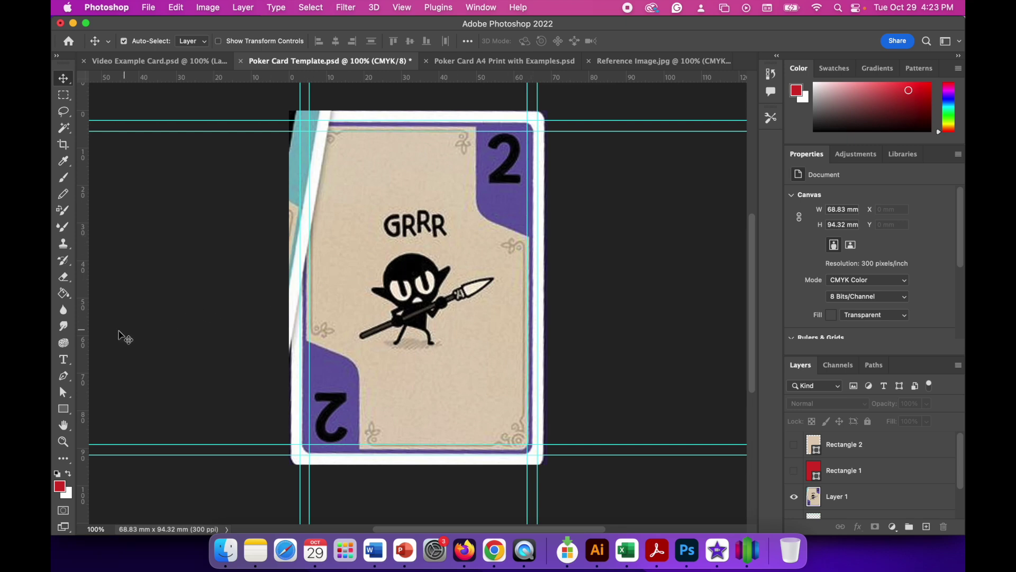
Trace the reference card's upper-right number panel with the Pen tool as a closed red shape about 160 × 332 px with a curved lower-left corner.
left_click(66, 378)
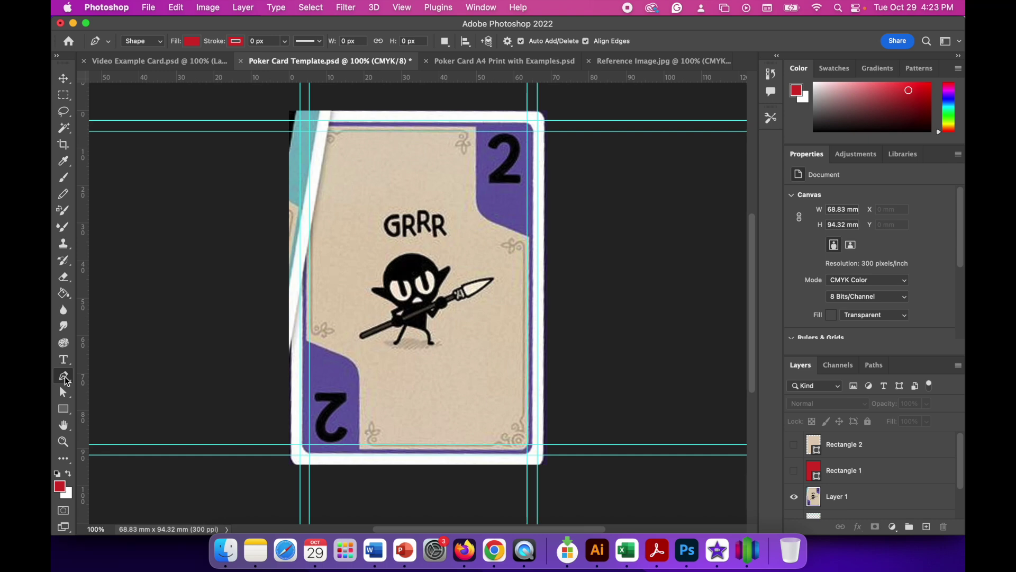
left_click(192, 41)
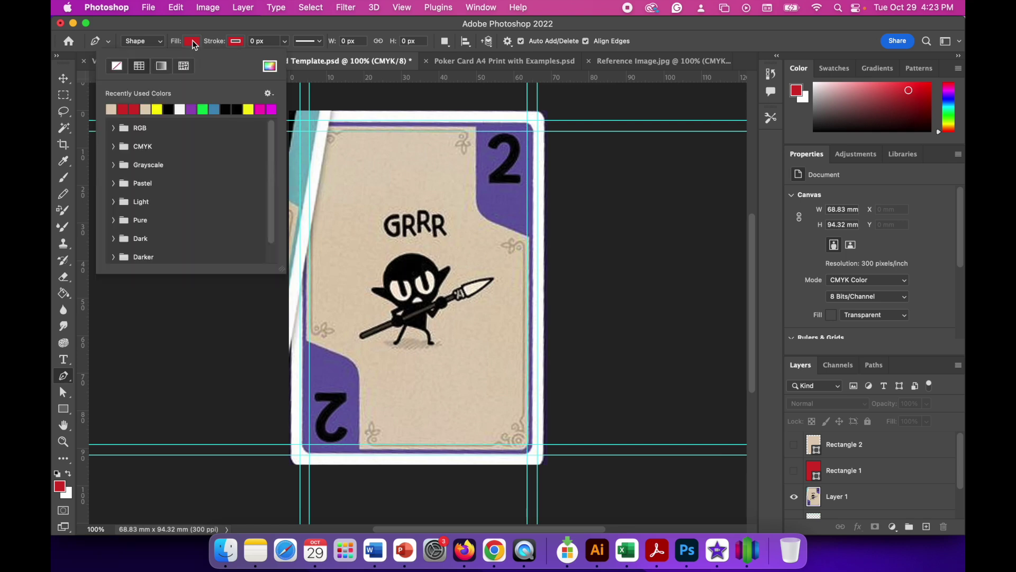
left_click(123, 109)
left_click(259, 27)
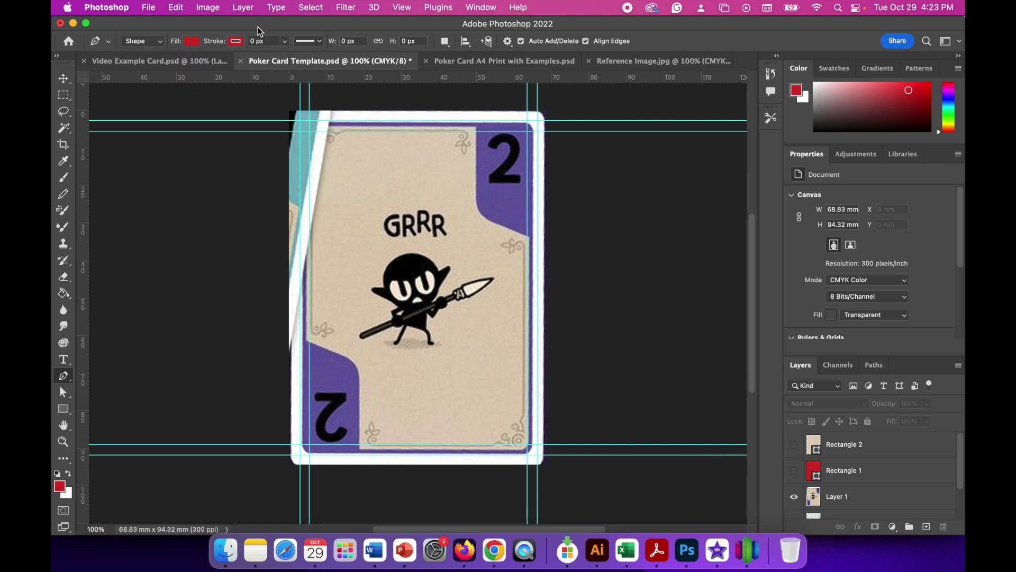
left_click(529, 131)
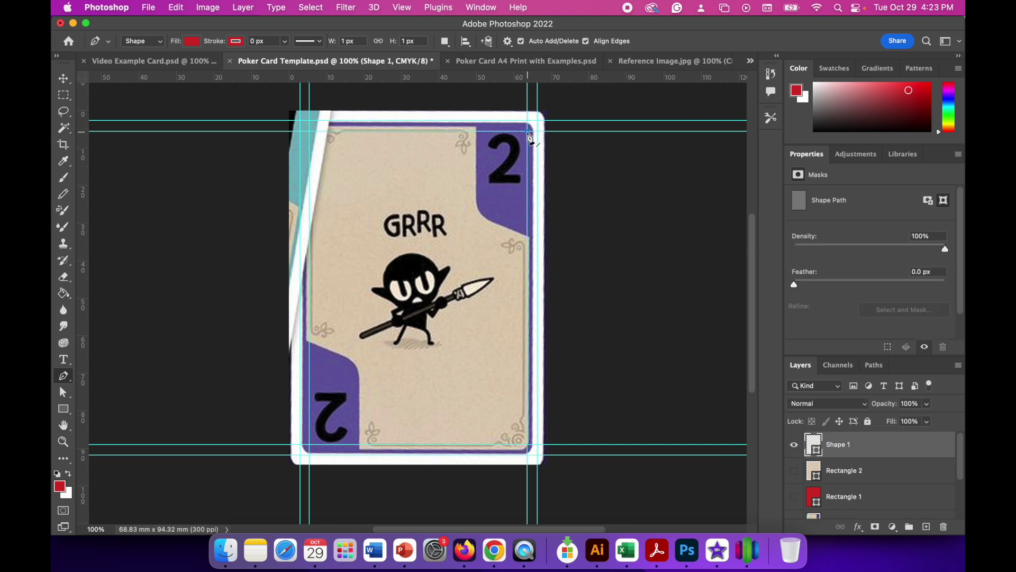
left_click(527, 236)
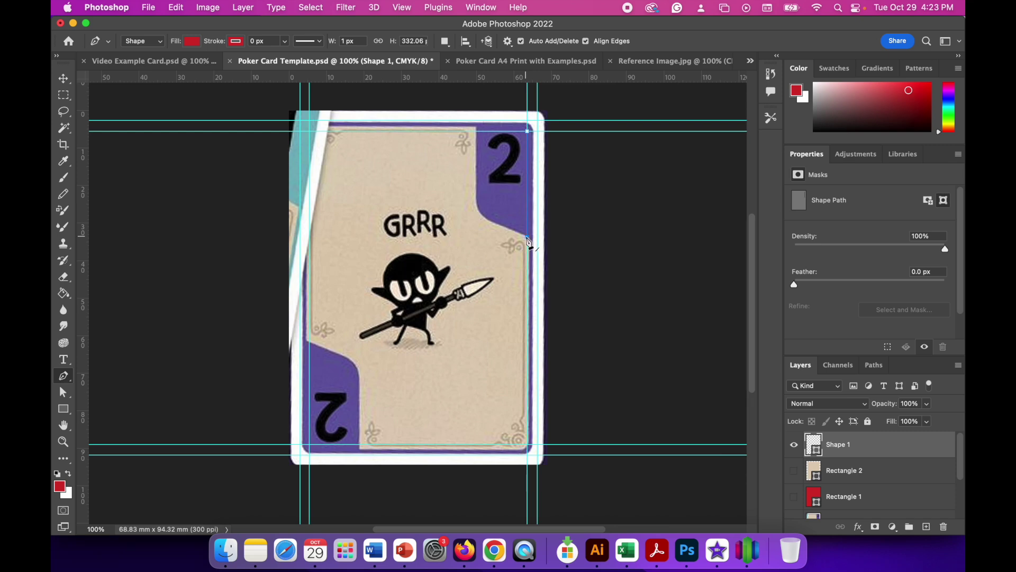
left_click(488, 221)
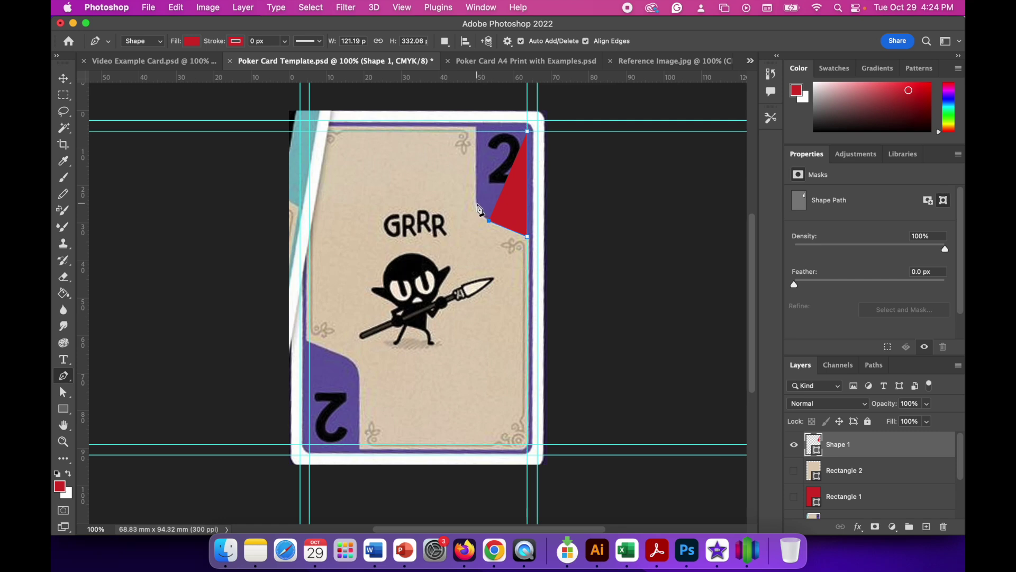
left_click(477, 204)
mouse_move(477, 205)
left_mouse_down()
mouse_move(506, 195)
mouse_move(513, 171)
mouse_move(555, 183)
mouse_move(567, 201)
mouse_move(556, 169)
mouse_move(526, 150)
mouse_move(461, 172)
mouse_move(484, 164)
mouse_move(558, 214)
mouse_move(553, 172)
mouse_move(492, 178)
mouse_move(476, 193)
left_mouse_up()
left_click_drag(477, 197, 477, 194)
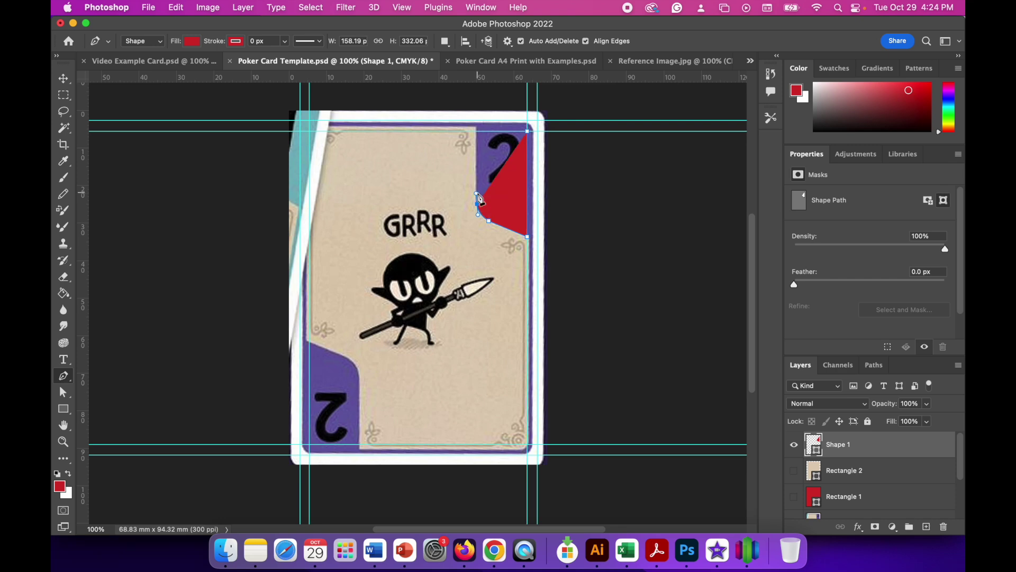
left_click(477, 131)
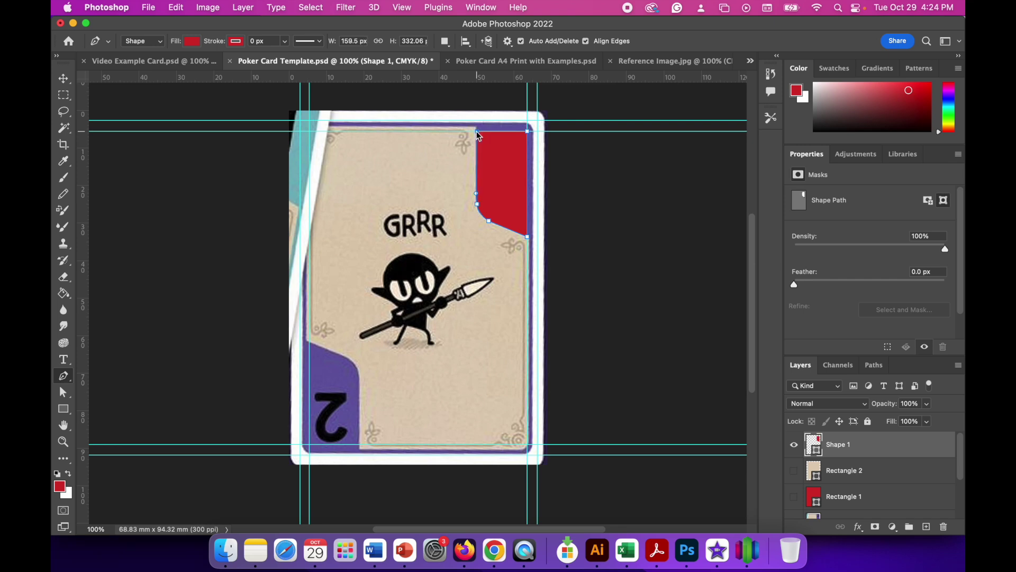
left_click(529, 134)
Rename the traced corner shape's layer as Top Tab.
double_click(843, 446)
type("Top Tab")
left_click(876, 449)
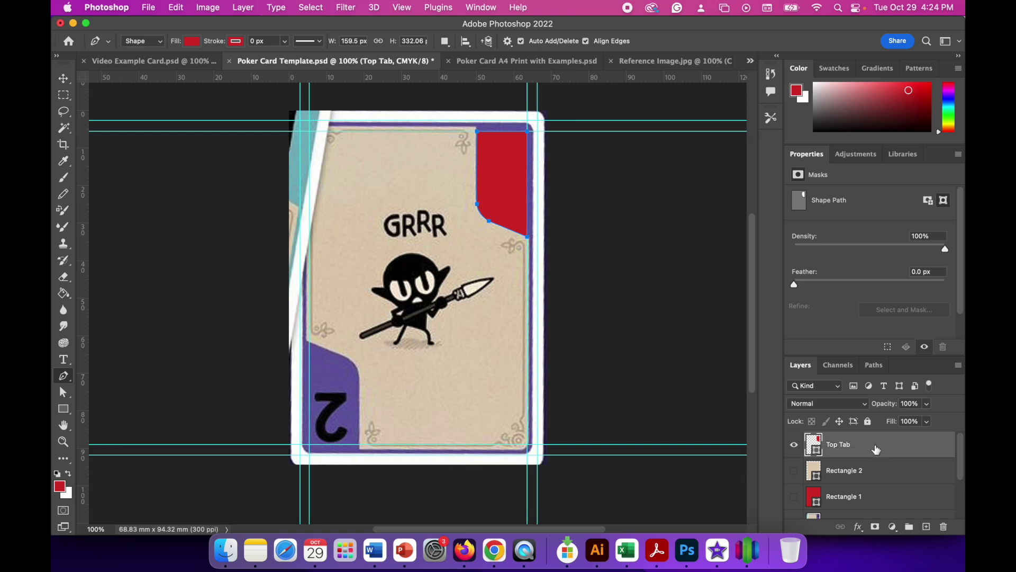
Duplicate the Top Tab layer within the same document under the name Bottom Tab.
right_click(876, 450)
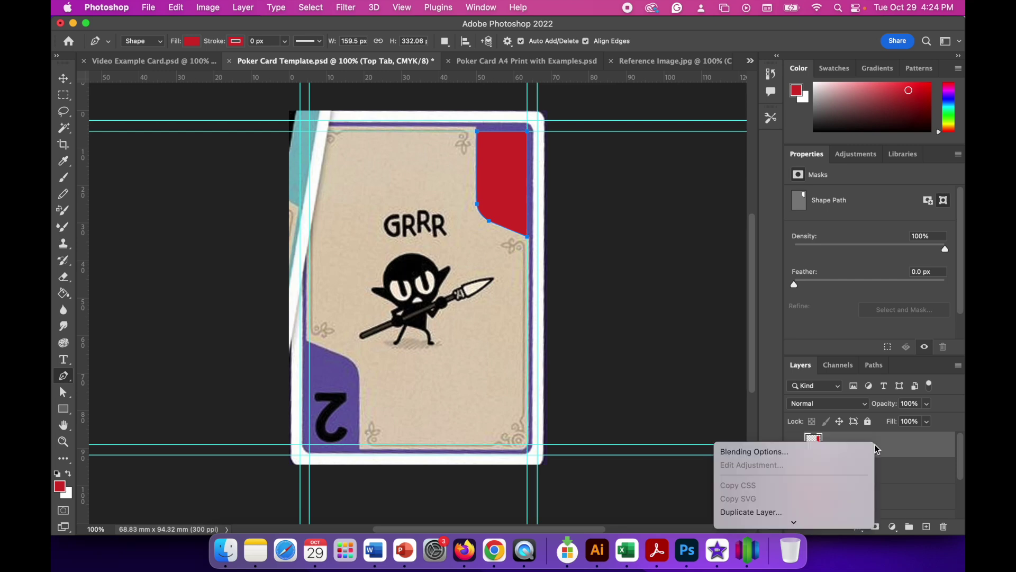
left_click(787, 512)
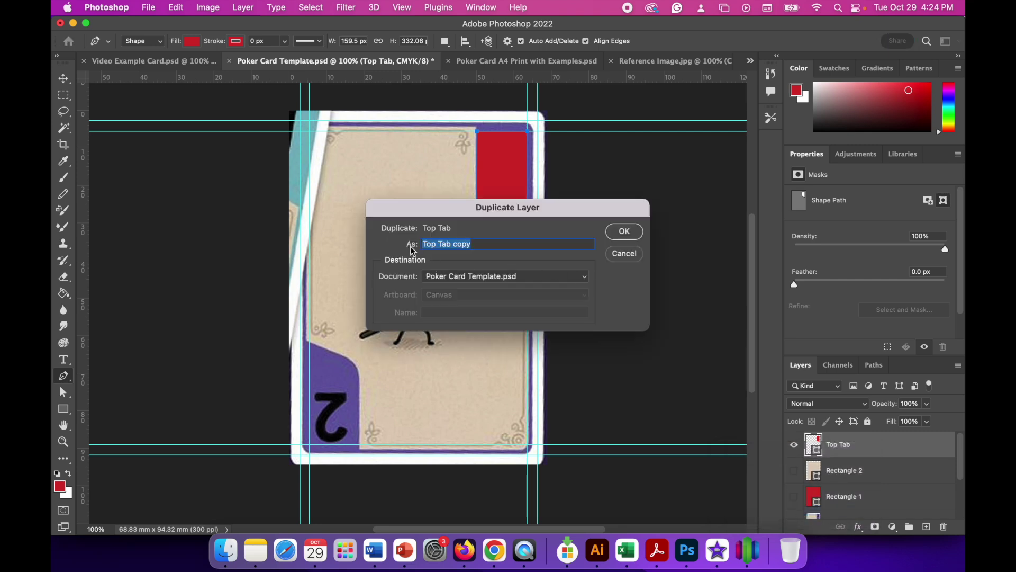
left_click_drag(474, 246, 424, 245)
type("Bottom Tab")
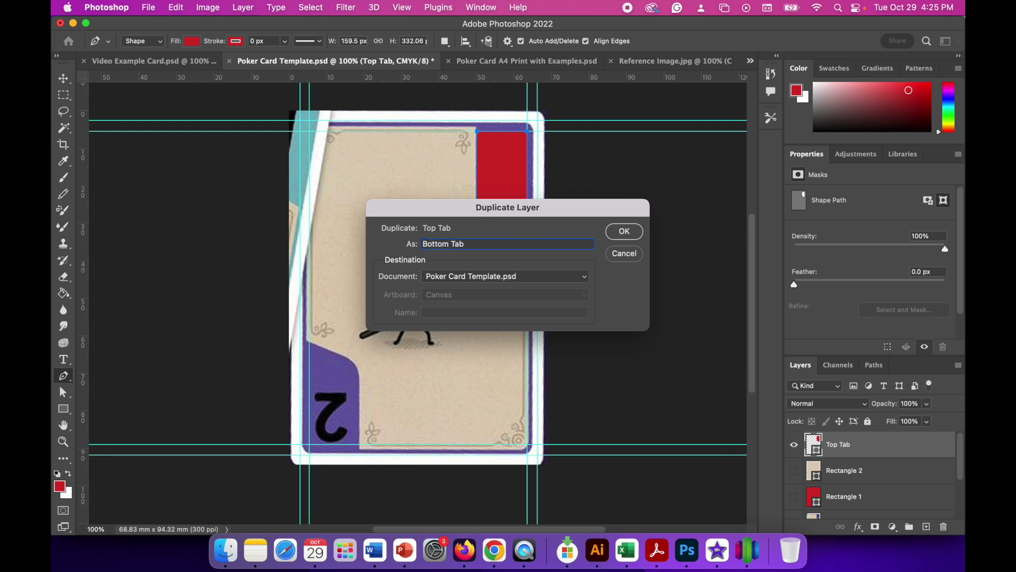
left_click(616, 235)
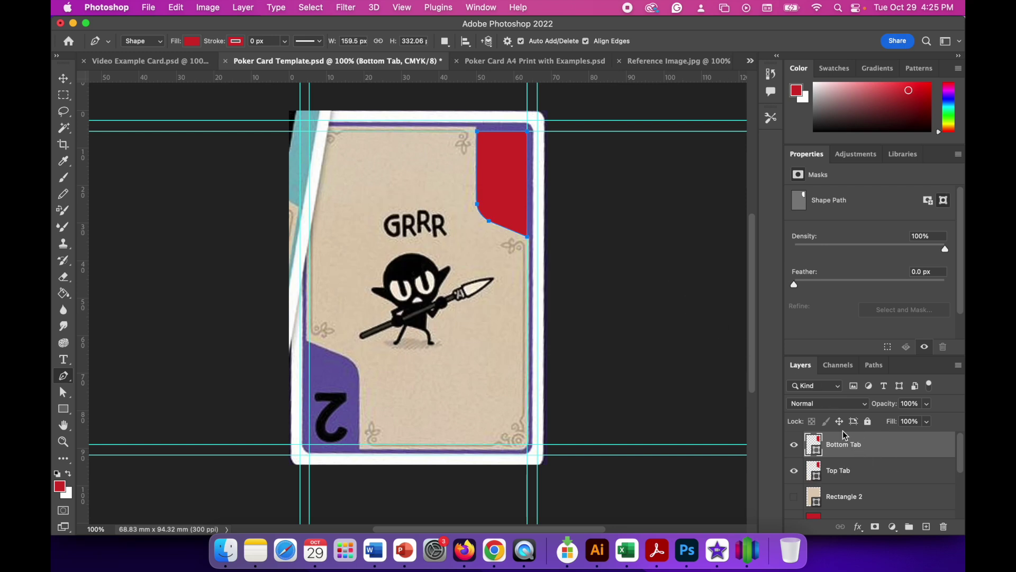
Rotate the Bottom Tab shape by 180 degrees and apply the transform.
left_click(178, 7)
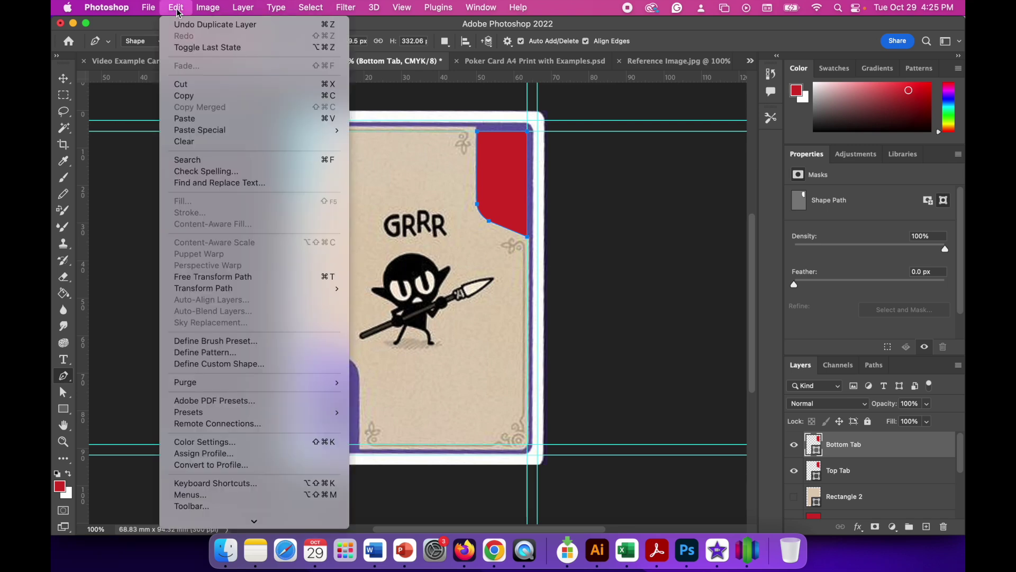
mouse_move(223, 292)
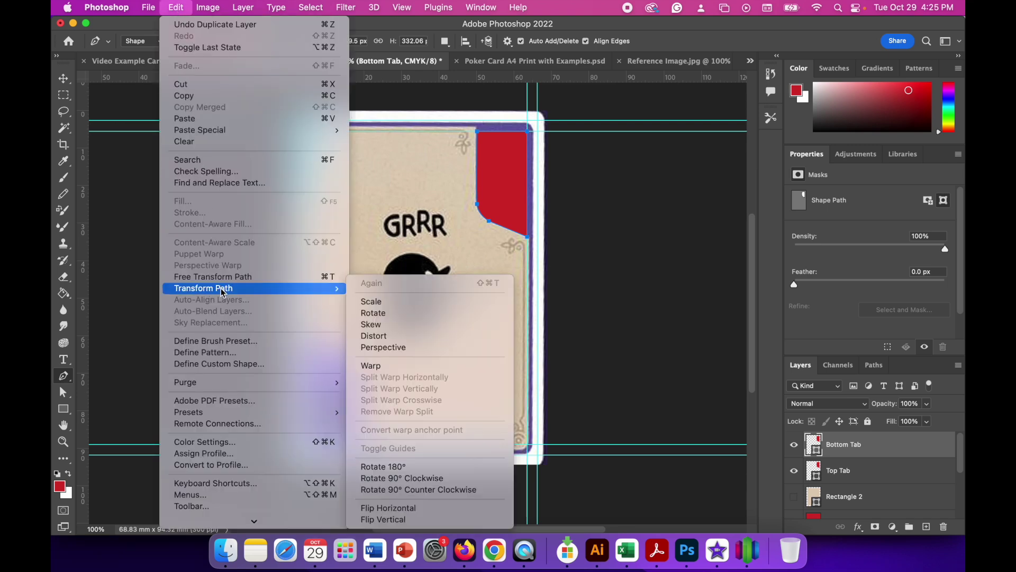
left_click(391, 314)
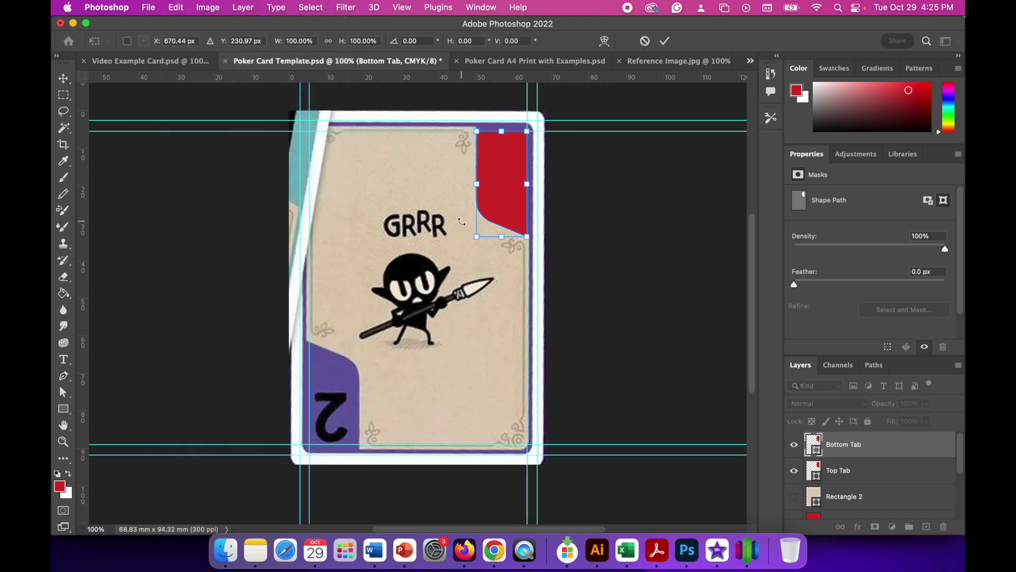
left_click_drag(461, 221, 479, 202)
left_click(419, 41)
type("180")
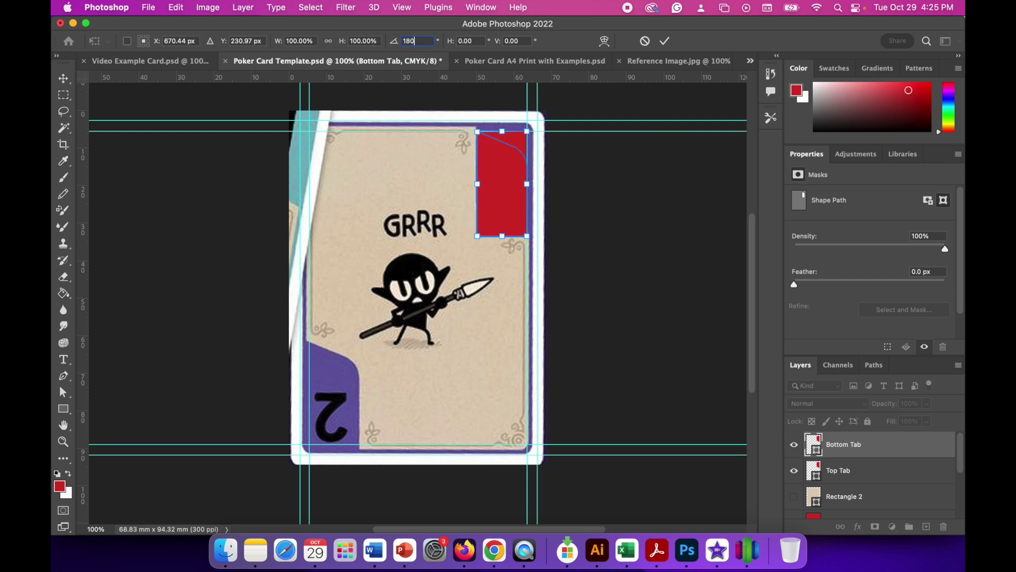
left_click(666, 41)
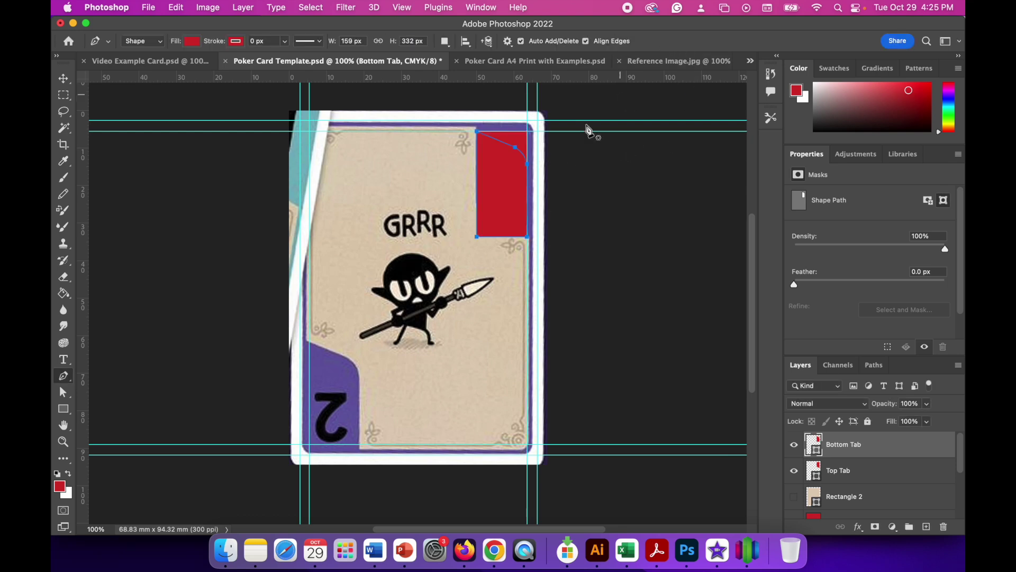
Move the Bottom Tab shape about 44.6 mm left and 55.4 mm down onto the reference card's lower-left number panel.
left_click(63, 78)
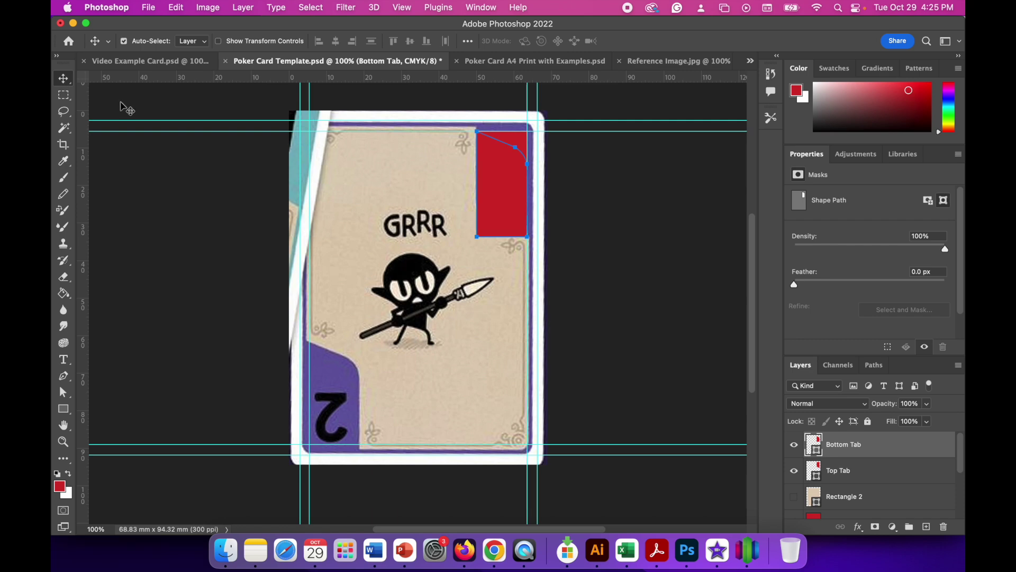
left_click_drag(504, 182, 332, 390)
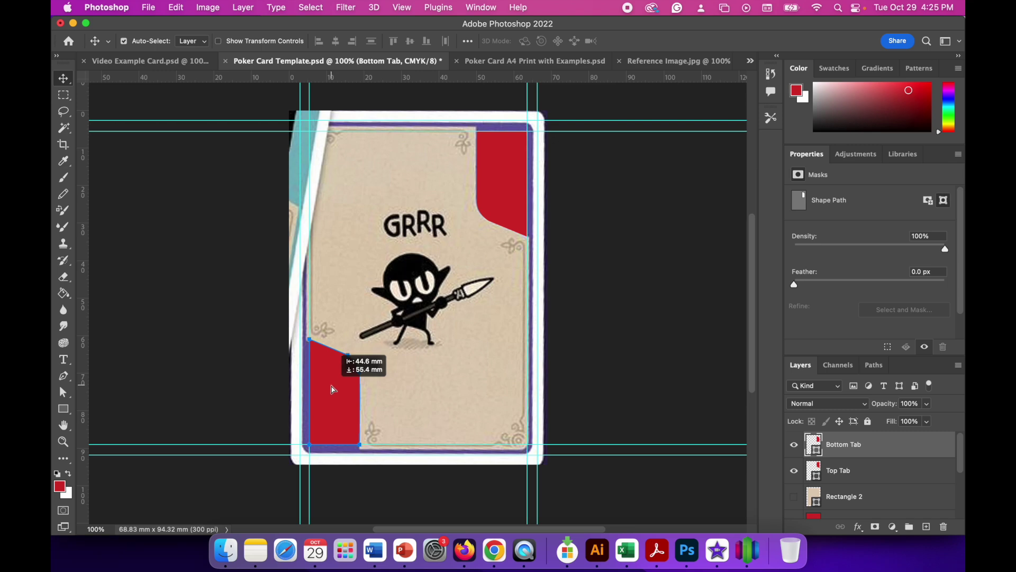
left_click_drag(332, 390, 334, 391)
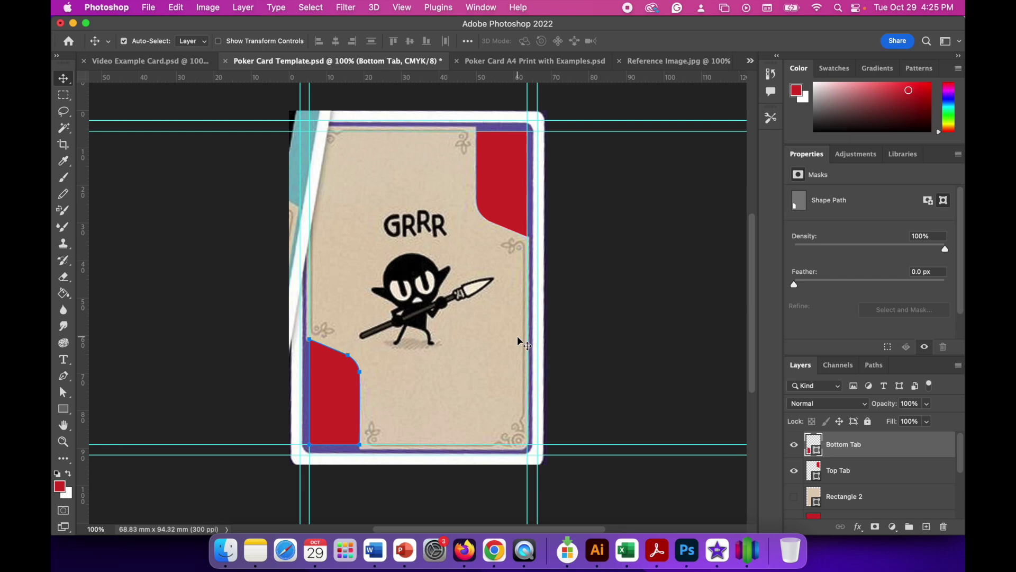
Check the numbers on the finished example card and set the template's Type tool to Arial in near-white #f9f6f6.
left_click(167, 63)
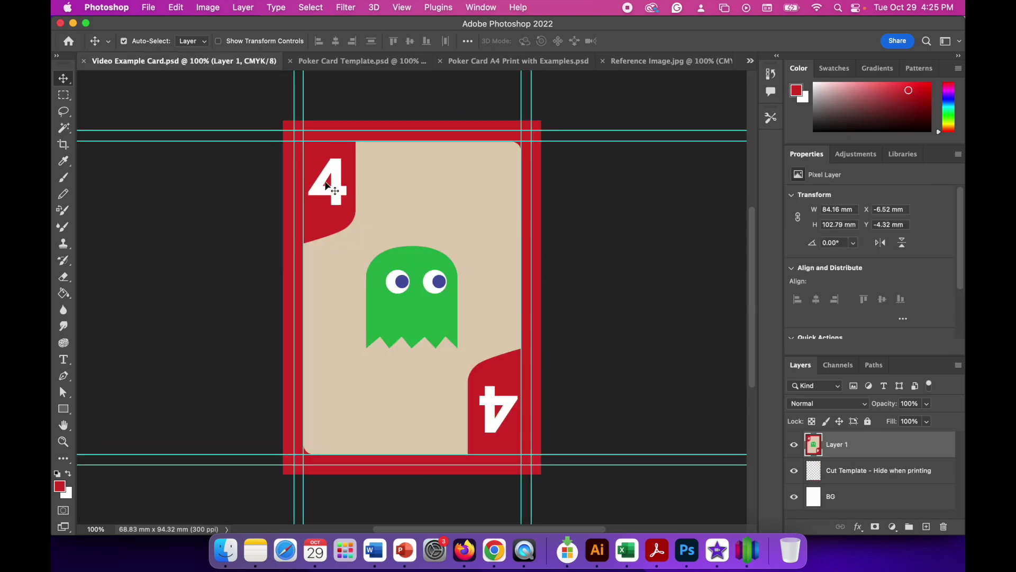
left_click(340, 63)
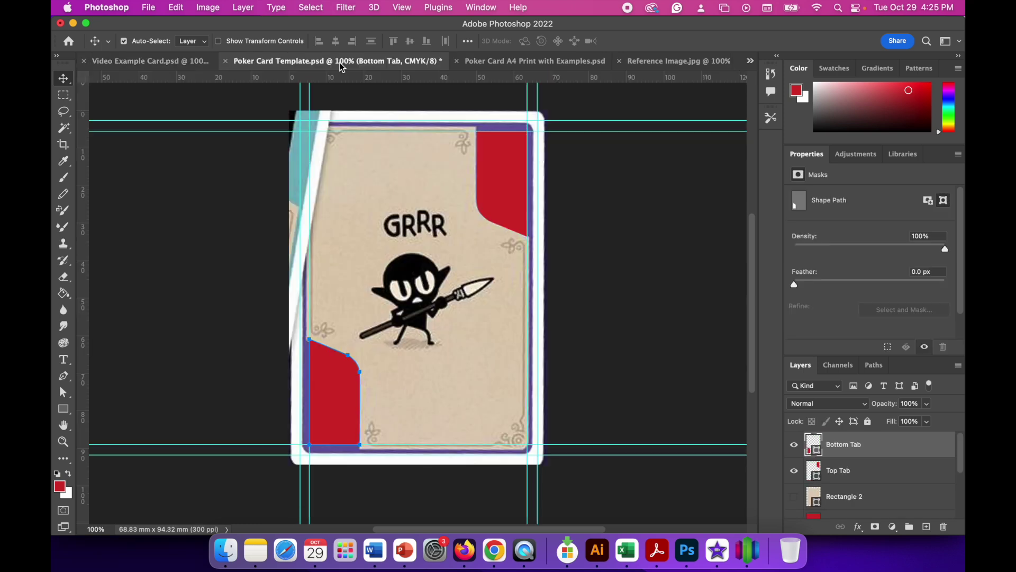
left_click(64, 365)
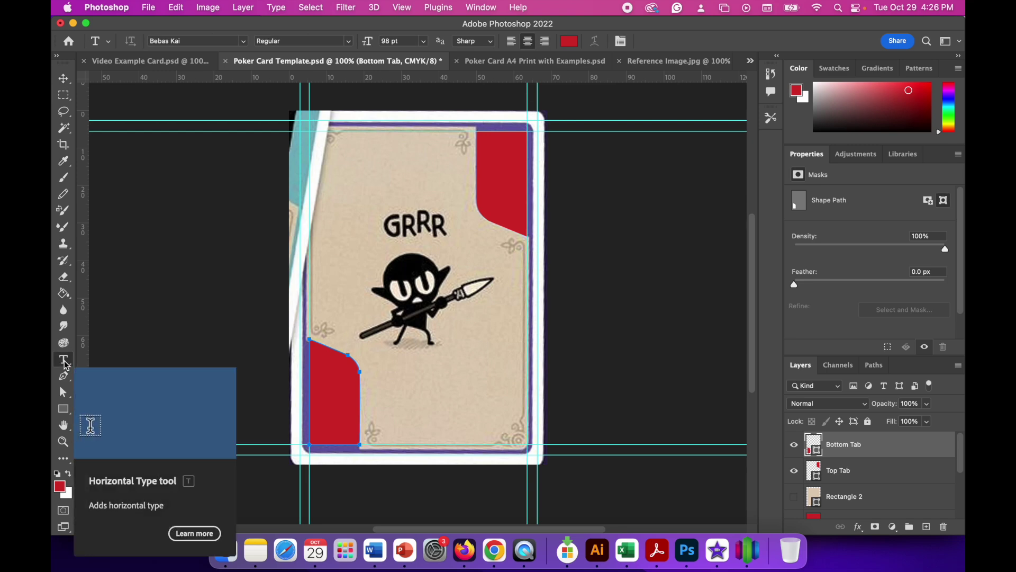
left_click(244, 41)
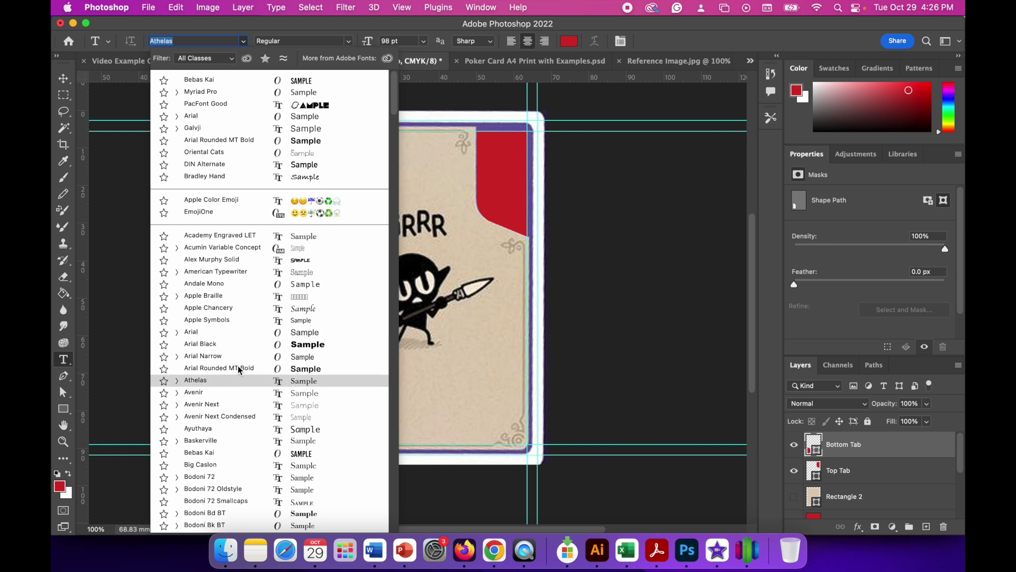
left_click(239, 119)
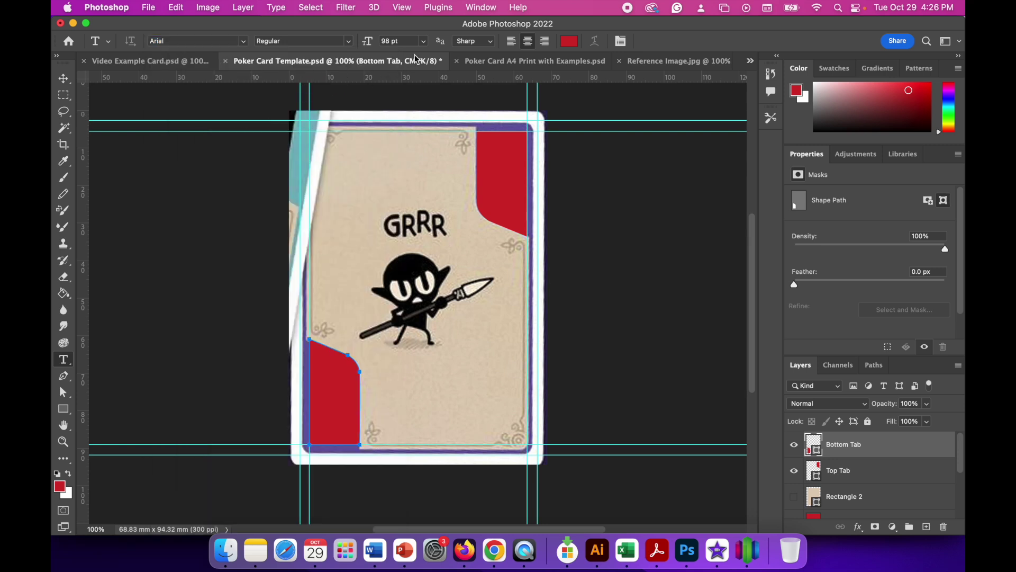
left_click(348, 43)
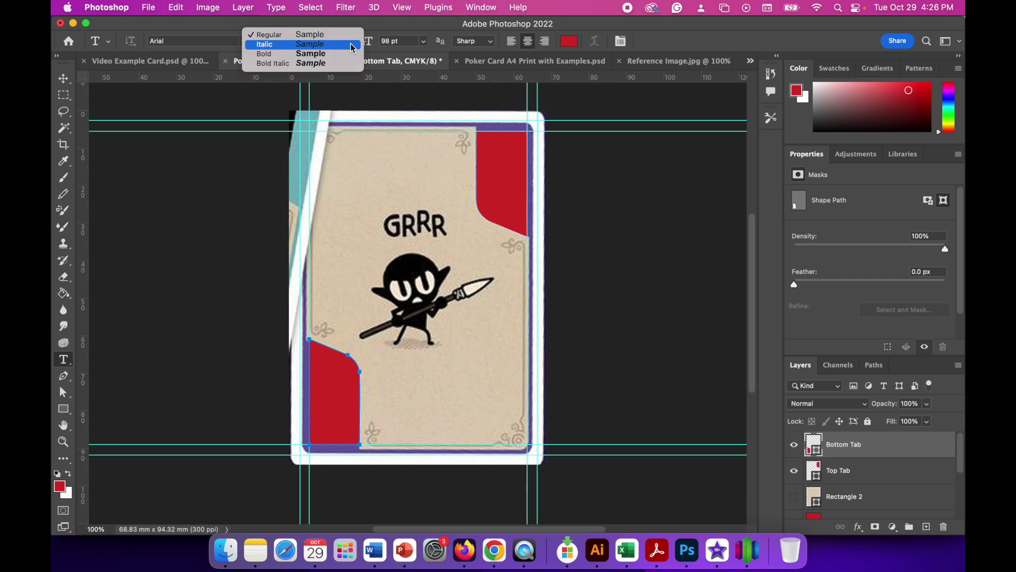
left_click(429, 44)
left_click(429, 44)
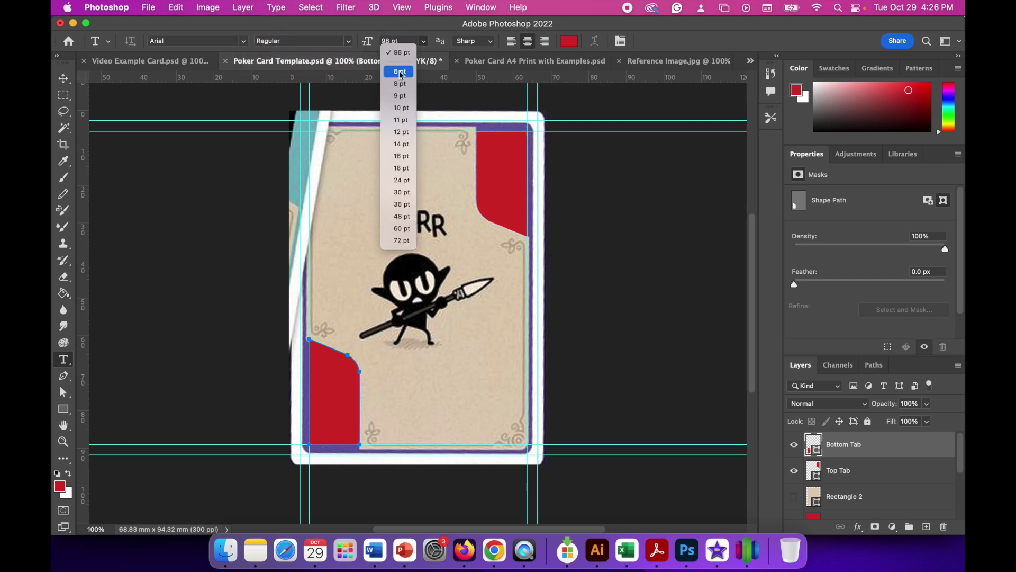
left_click(421, 26)
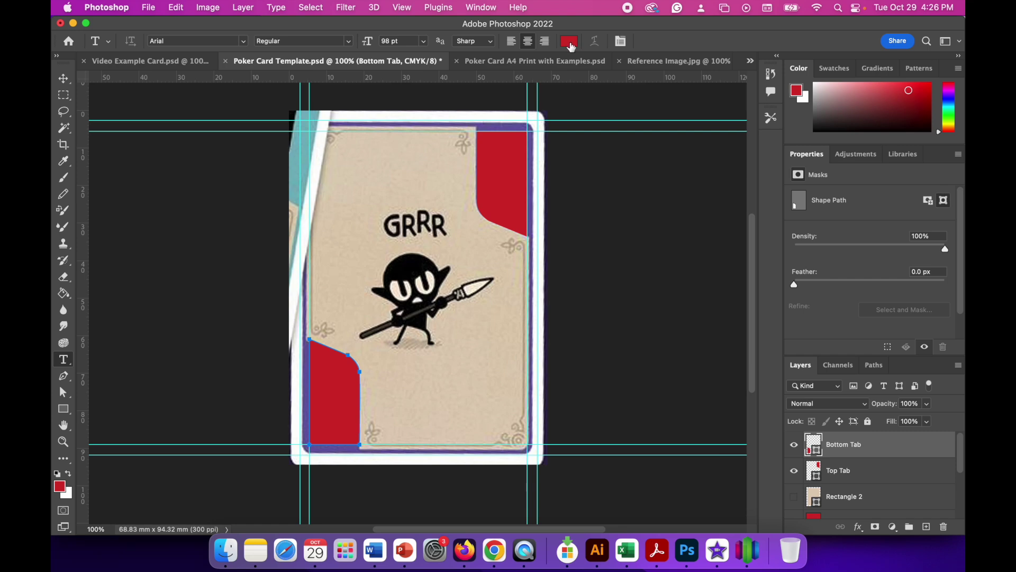
left_click(571, 47)
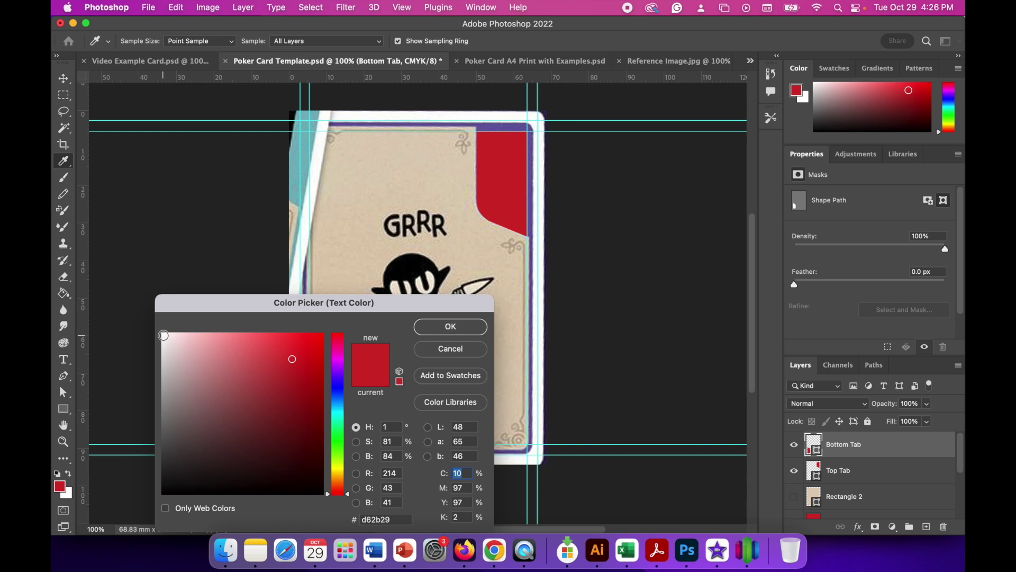
left_click(164, 336)
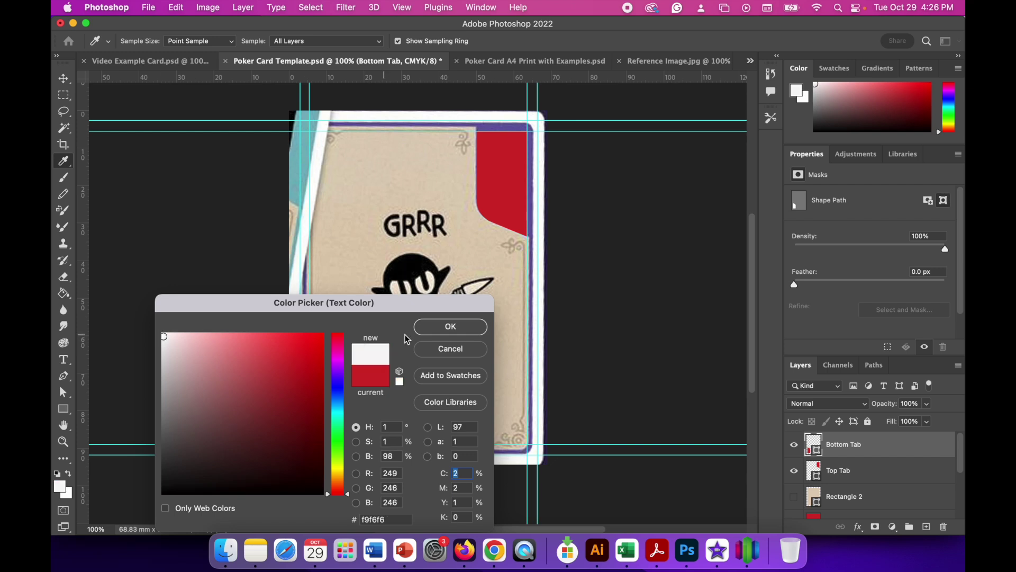
left_click(458, 329)
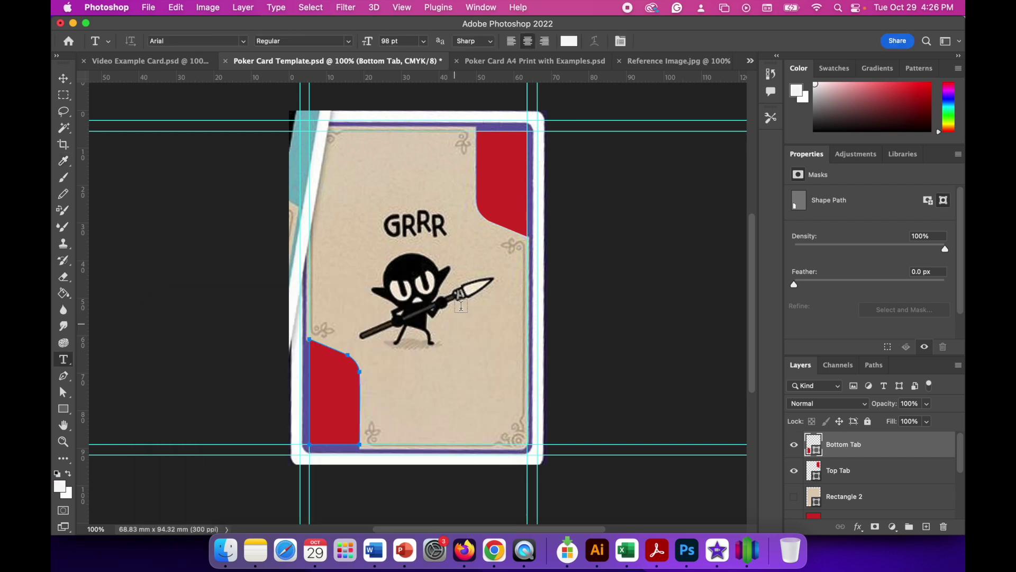
Add the text 1 in 36 pt Arial on the upper part of the card.
left_click(453, 178)
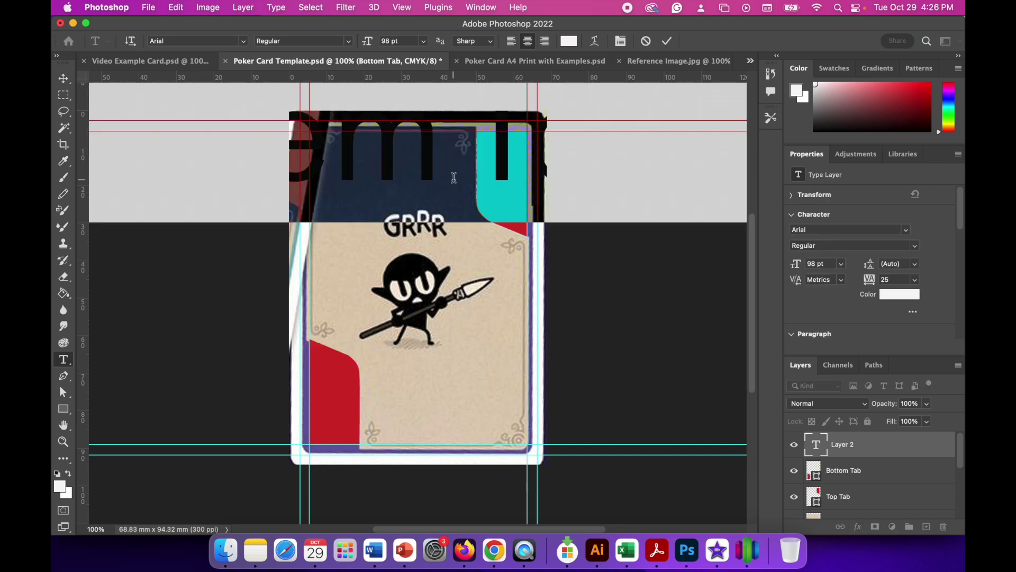
left_click(424, 41)
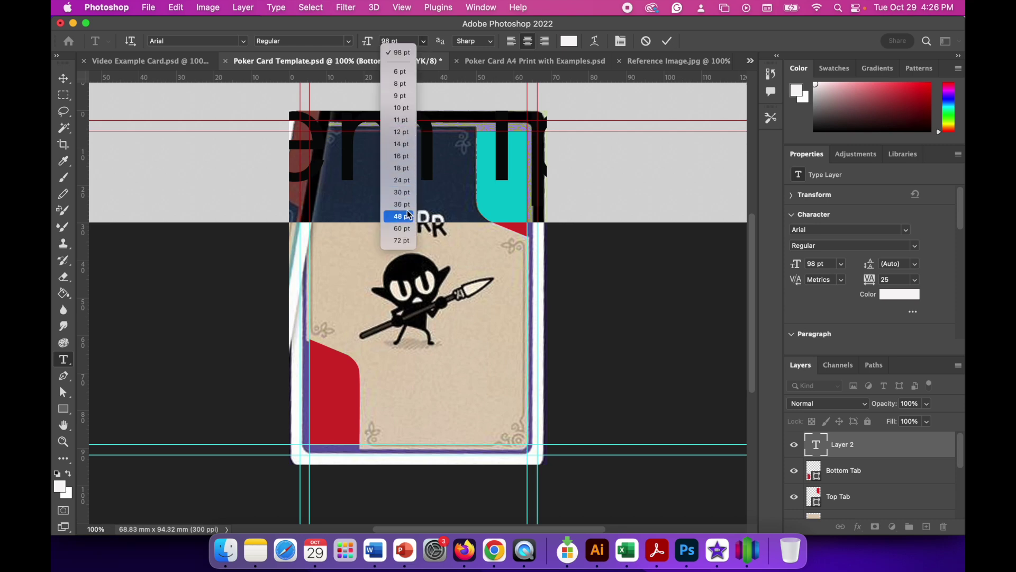
key("Escape")
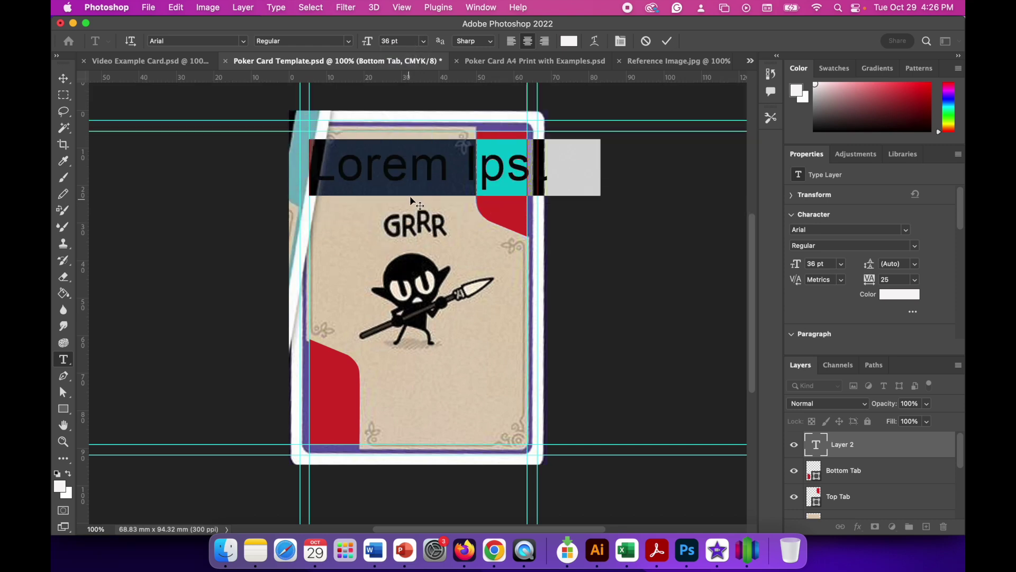
type("1")
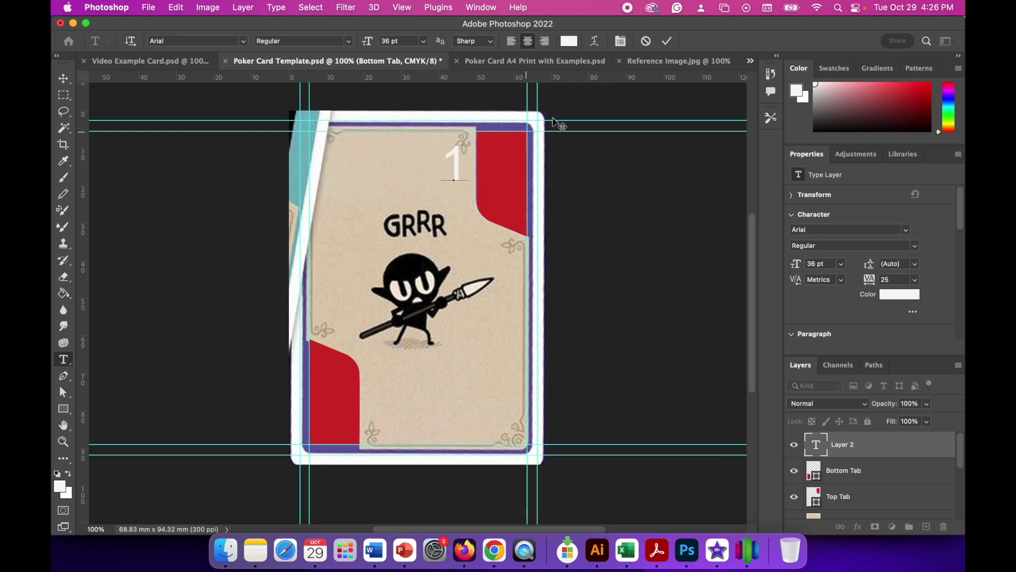
left_click(668, 42)
Move the 1 about 13.3 mm right and 3.5 mm down onto the upper-right red panel and nudge it slightly left.
left_click(66, 80)
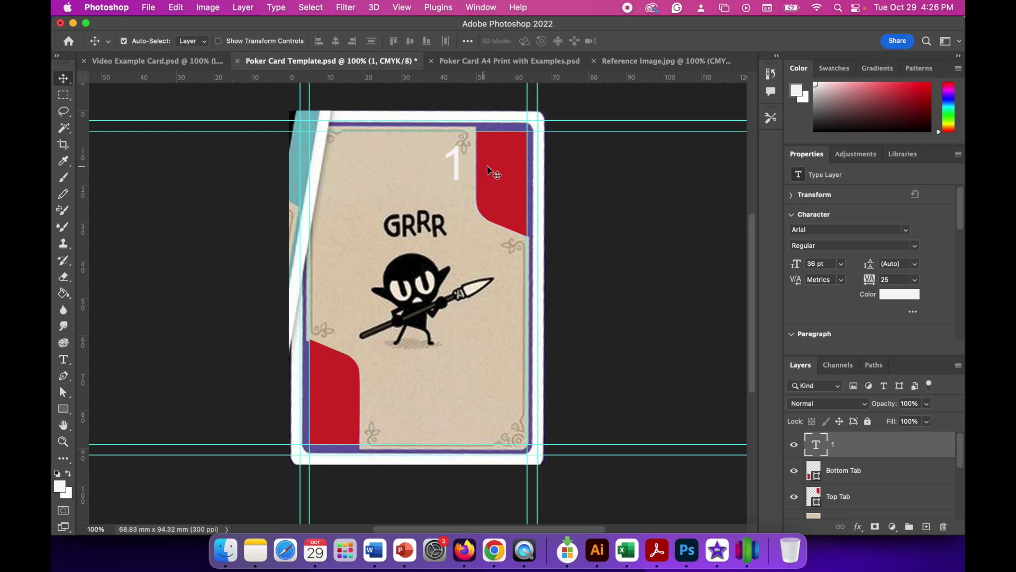
left_click_drag(458, 163, 506, 181)
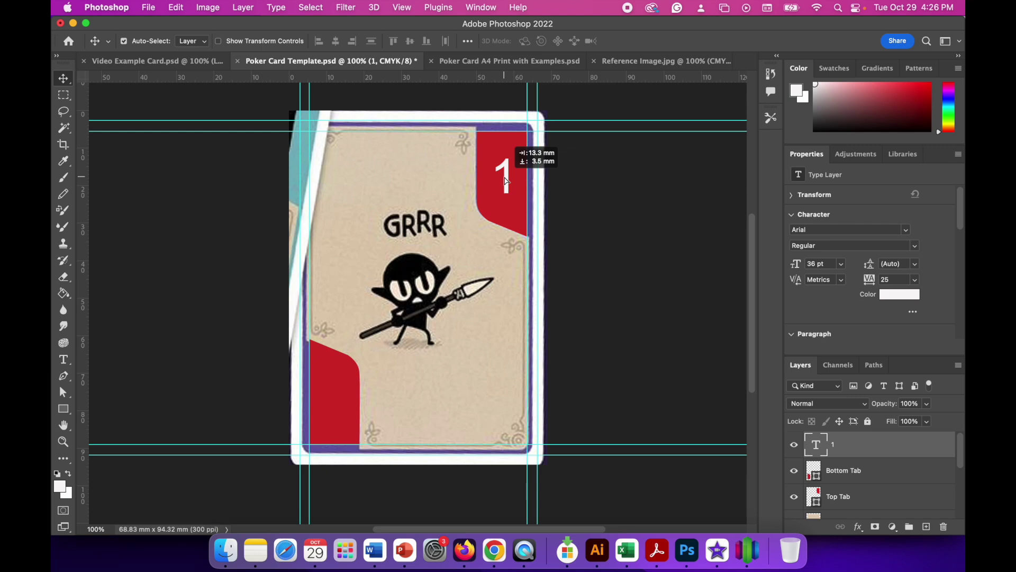
left_click_drag(507, 181, 507, 182)
key("Left")
key("Left")
key("Left")
key("Right")
key("Left")
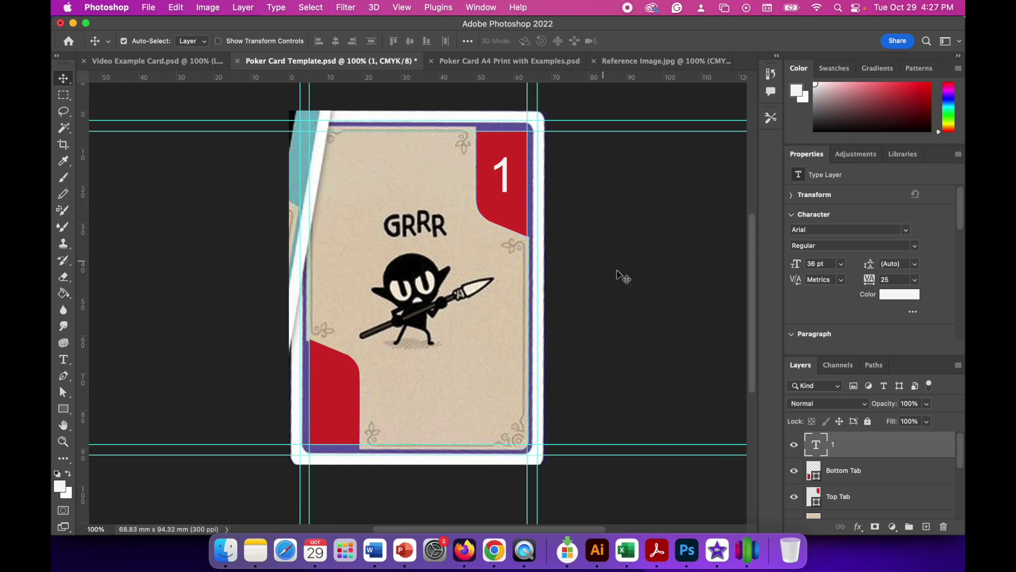
Duplicate the 1 text layer within the same document, keeping the default name 1 copy.
right_click(867, 453)
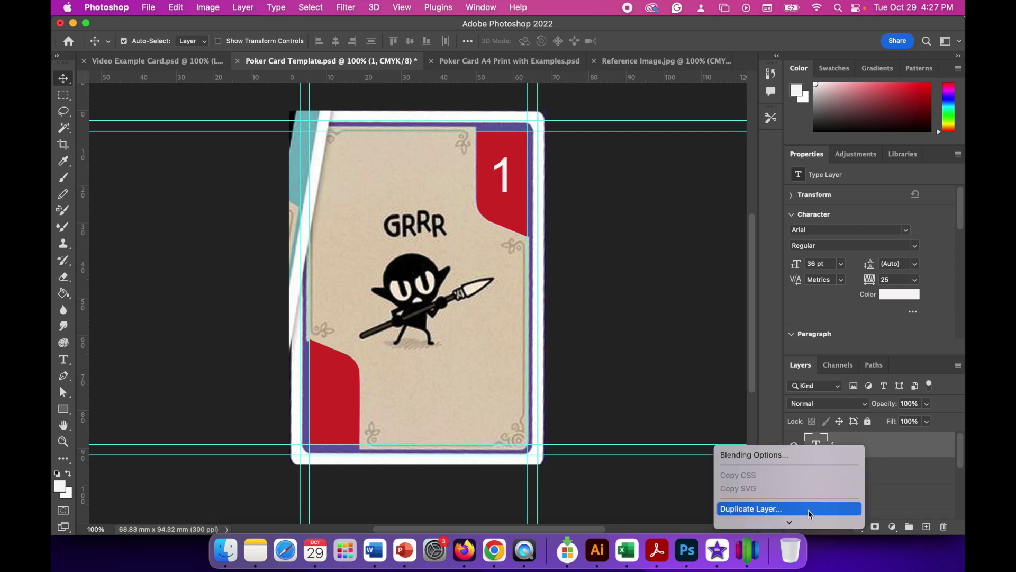
left_click(809, 510)
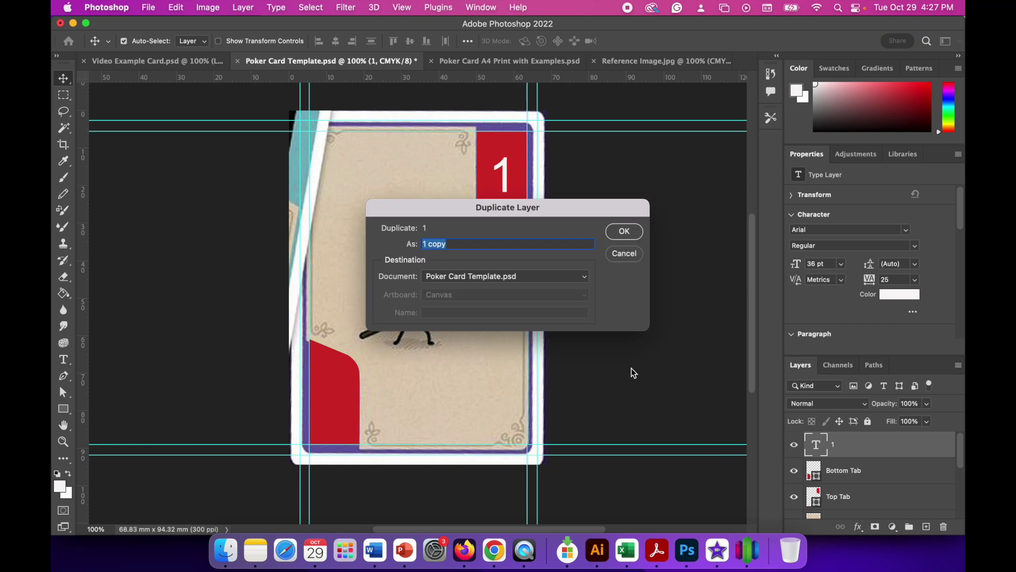
left_click(630, 233)
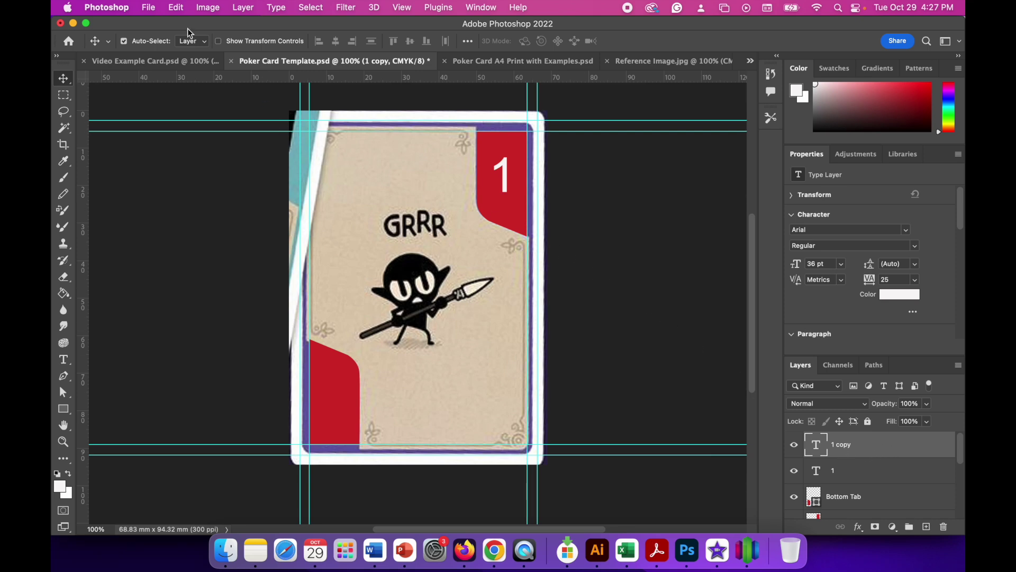
Rotate the copied 1 by 180 degrees and move it onto the lower-left red panel.
left_click(177, 8)
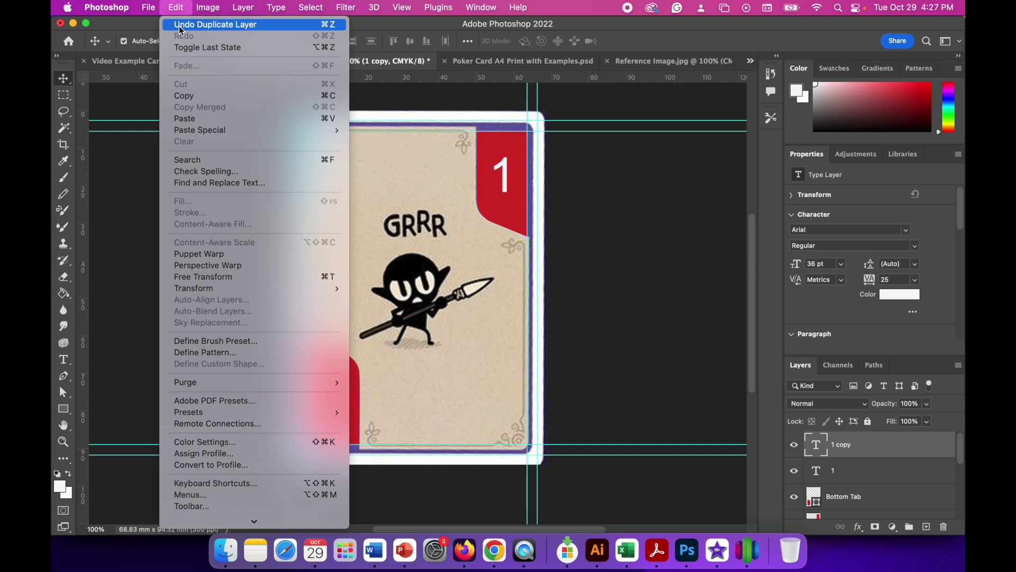
mouse_move(223, 294)
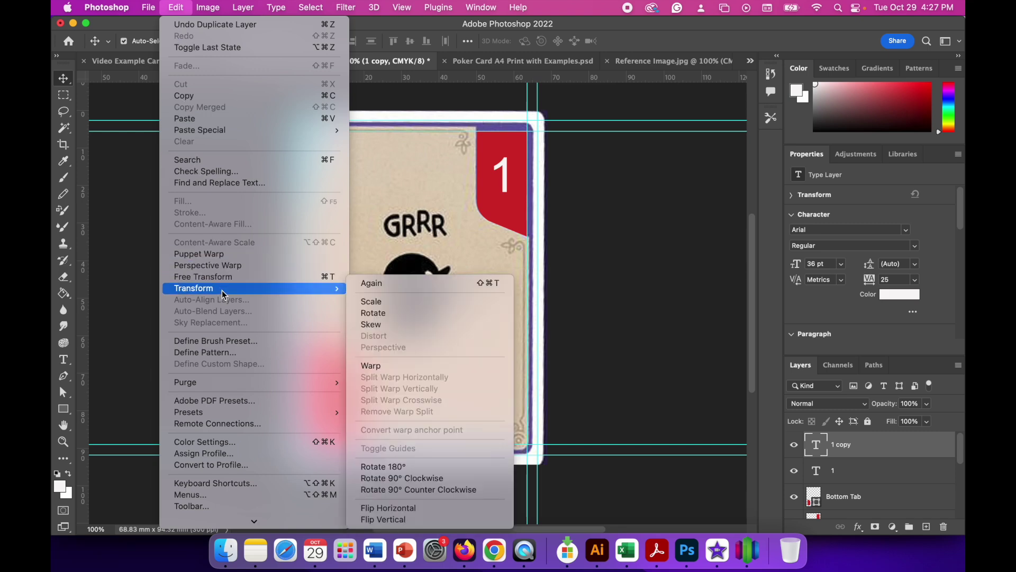
left_click(378, 314)
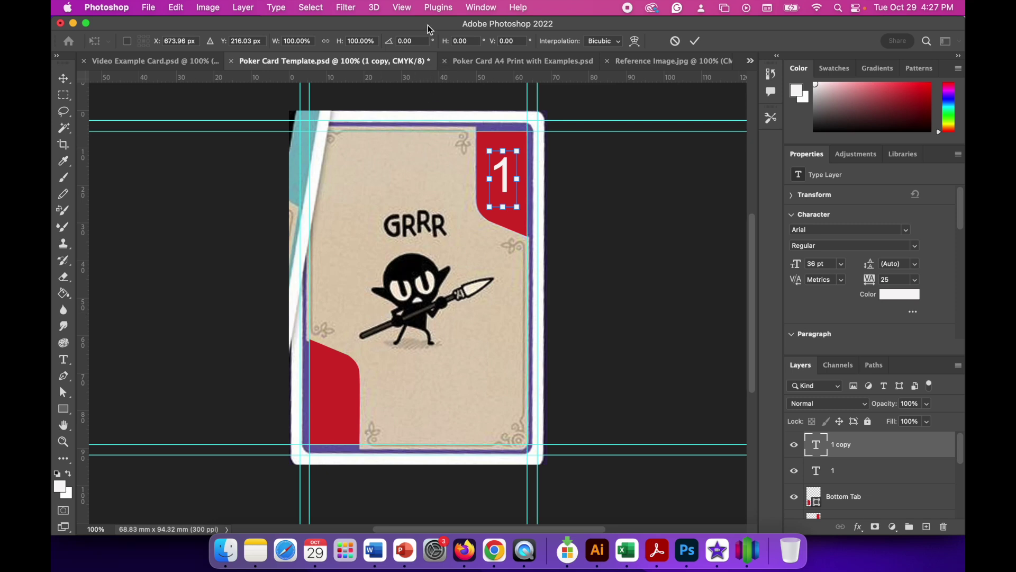
left_click(412, 42)
left_click_drag(412, 43, 396, 44)
type("180")
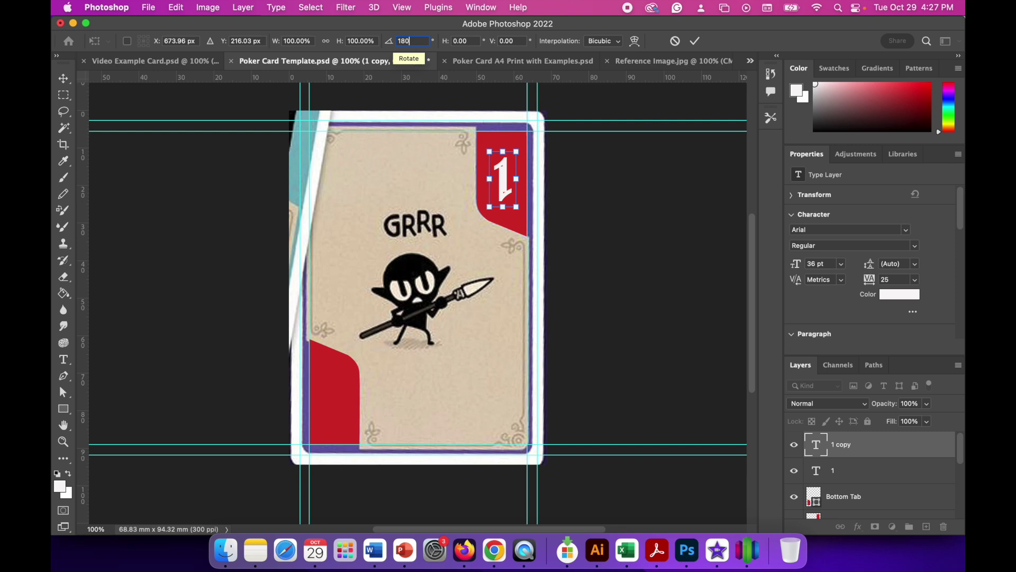
left_click(695, 41)
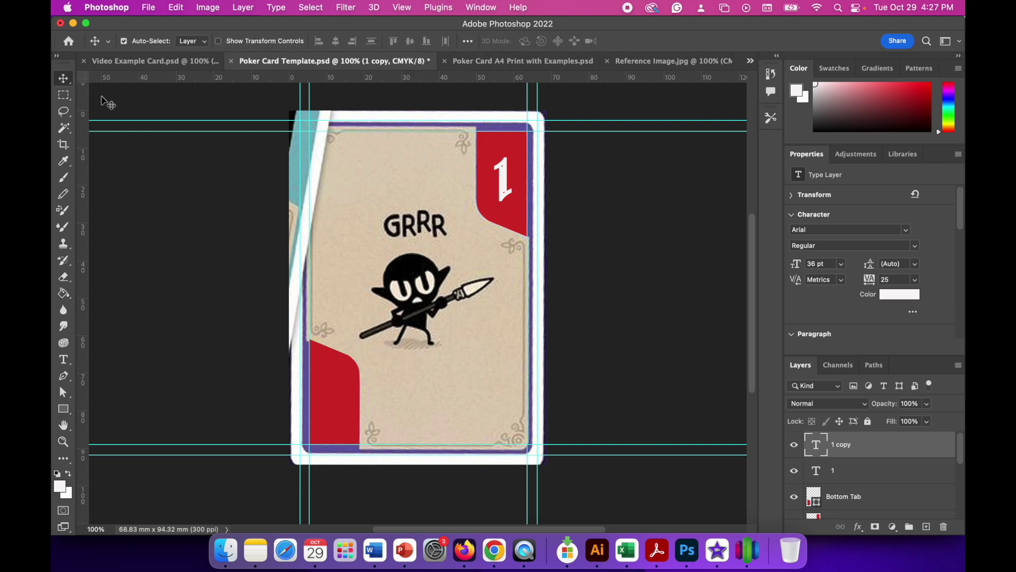
left_click_drag(506, 191, 333, 405)
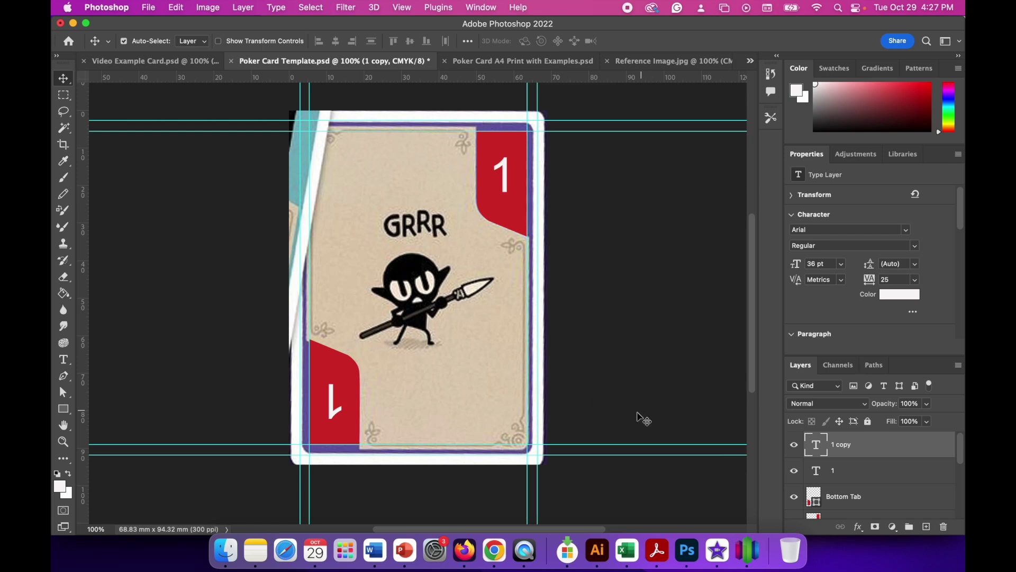
Preview the card with Rectangle 2 and Rectangle 1 shown, and hide both layers again.
scroll(834, 490, "down", 4)
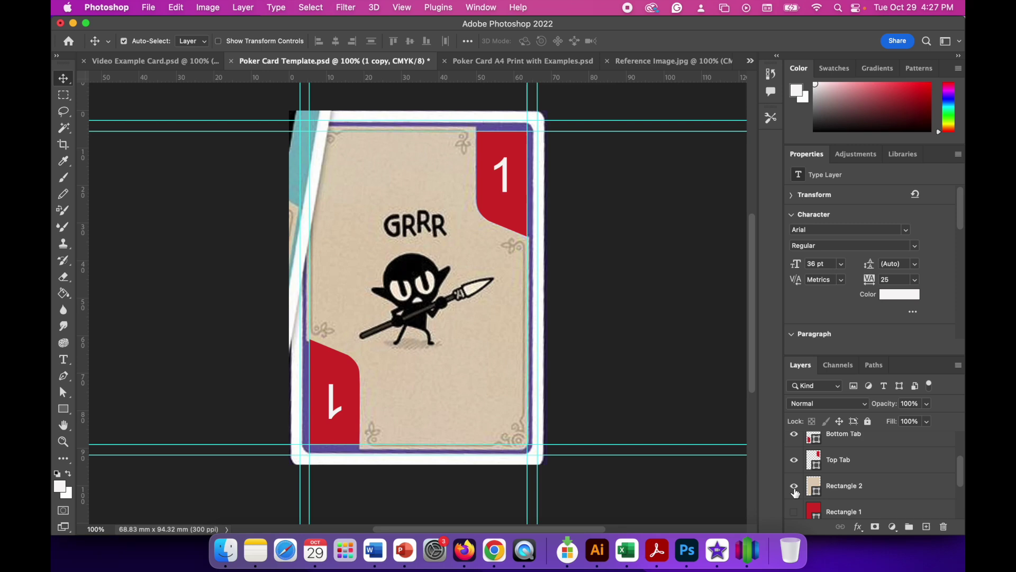
left_click(794, 486)
left_click(795, 512)
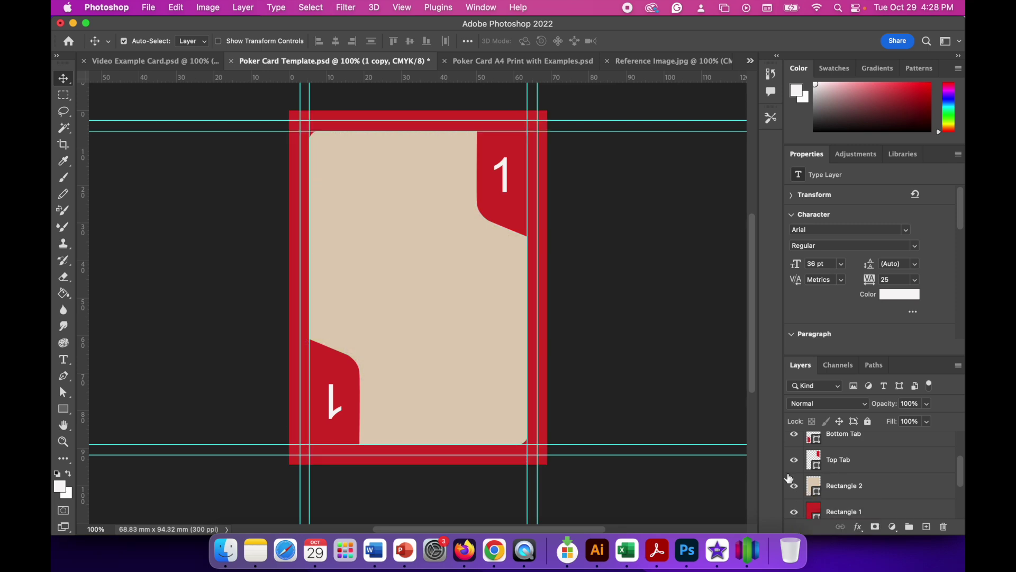
left_click(795, 513)
left_click(794, 486)
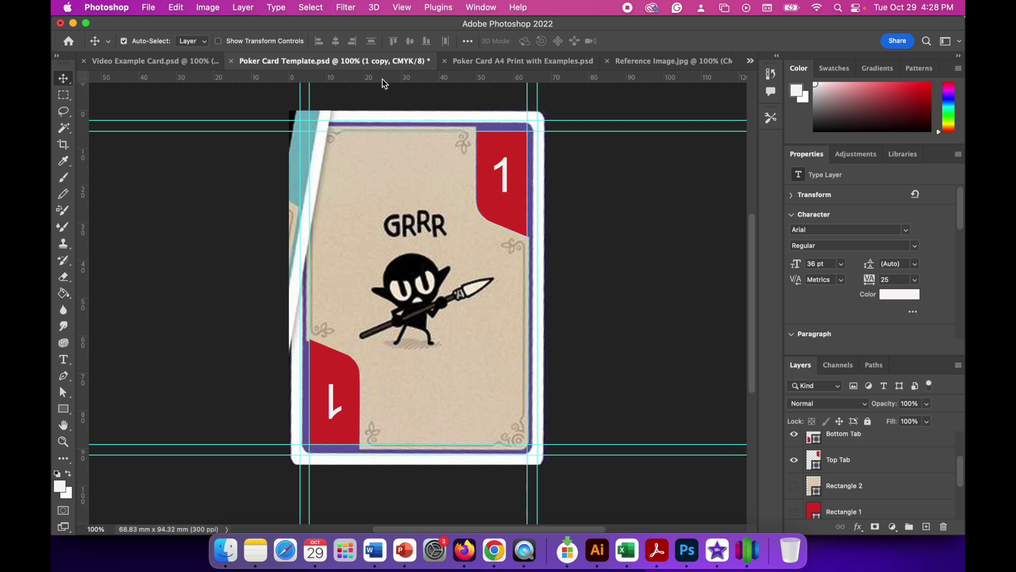
Place horizontal guides through the GRRR lettering and at about 63.4 mm by the figure's feet, plus vertical guides along both red panels' inner edges.
left_click_drag(383, 80, 383, 225)
left_click_drag(404, 80, 407, 348)
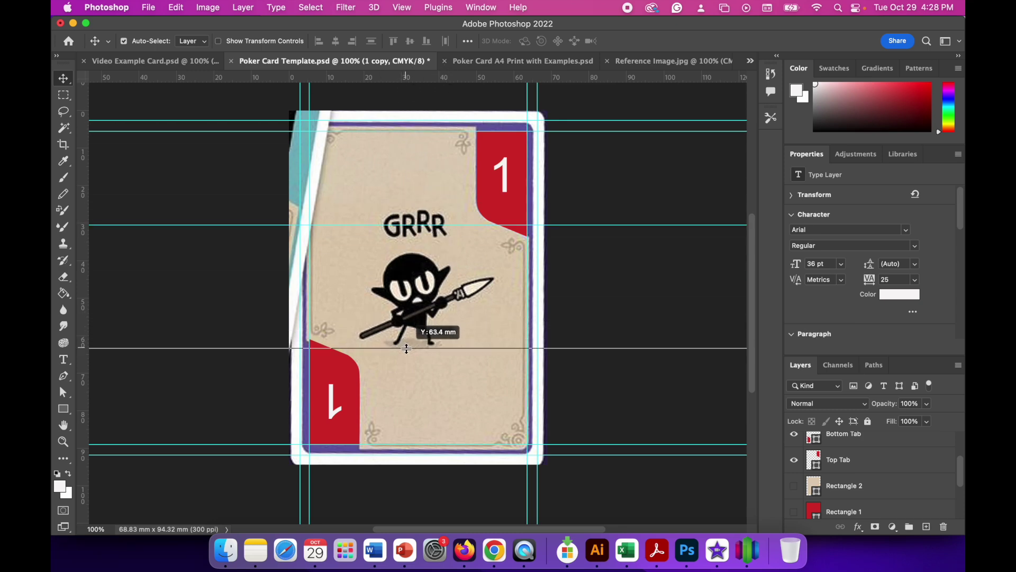
left_click_drag(406, 349, 406, 349)
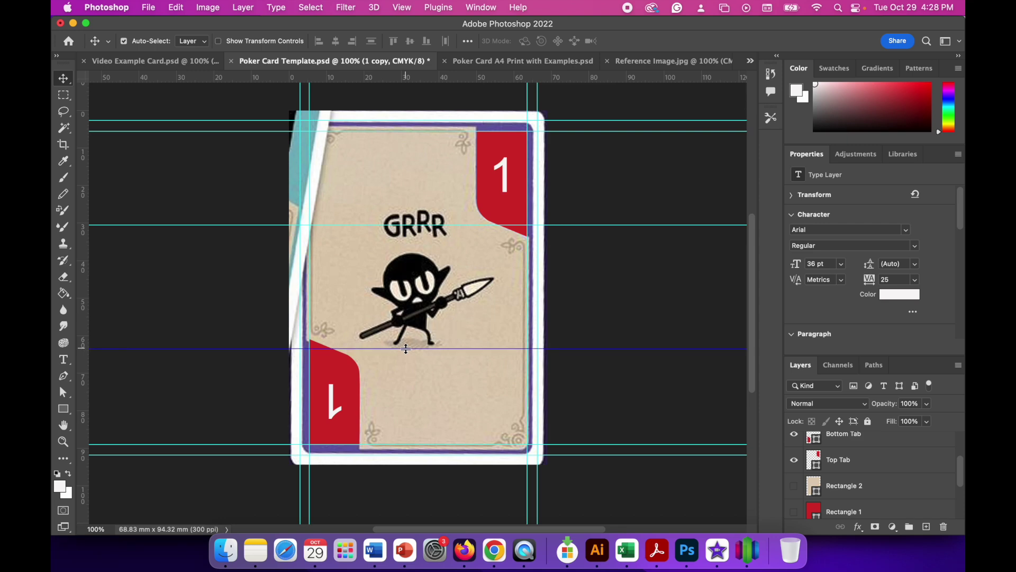
left_click_drag(83, 260, 476, 280)
left_click_drag(83, 256, 360, 267)
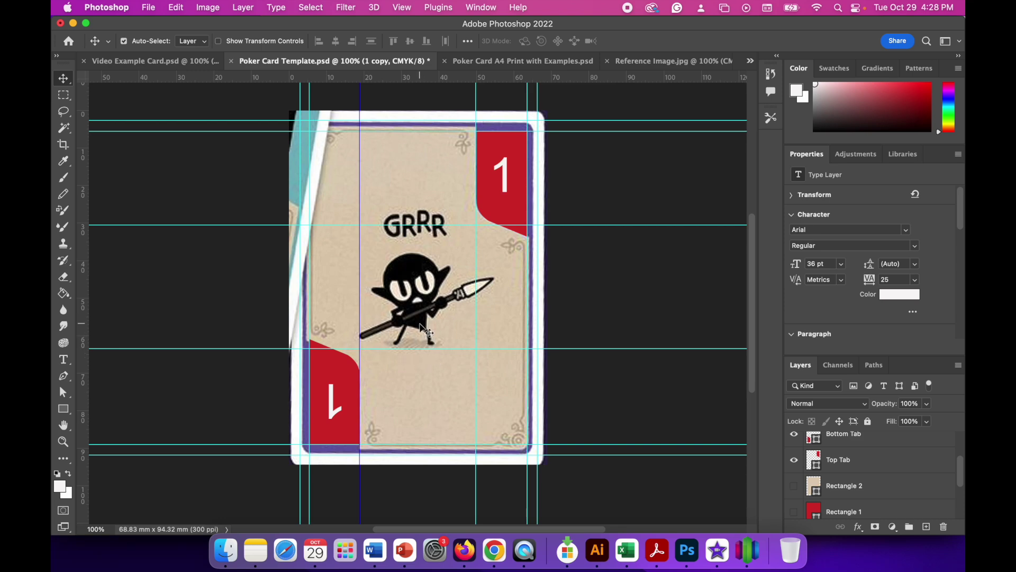
Show the Rectangle 2 and Rectangle 1 layers and check the central artwork on the Video Example Card.psd document.
scroll(840, 493, "down", 1)
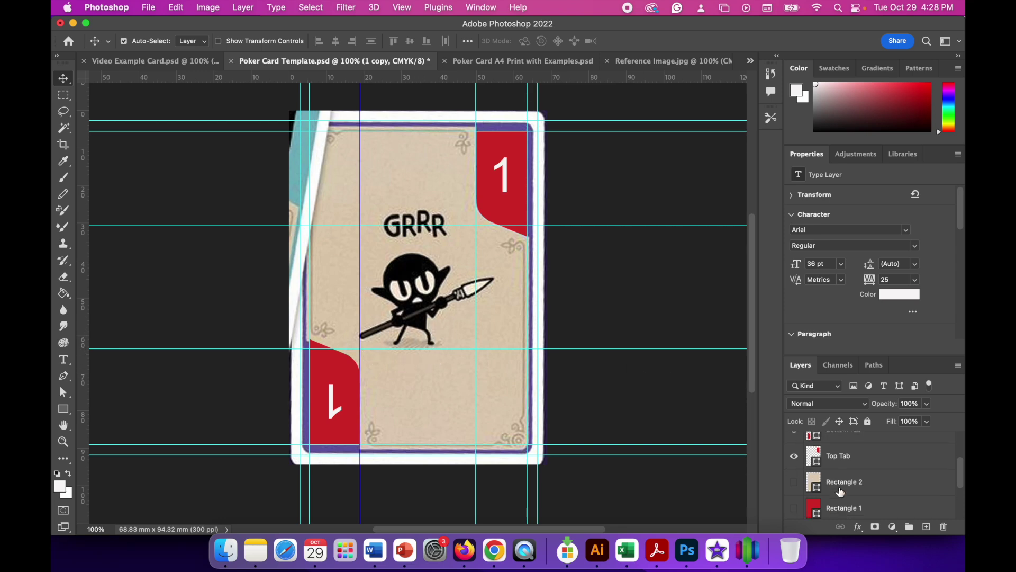
left_click(795, 483)
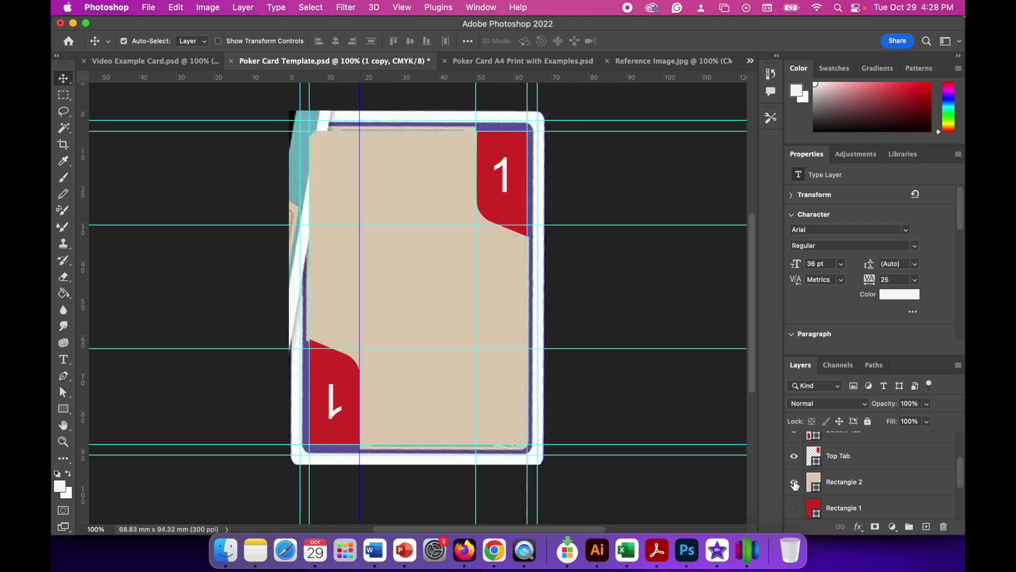
left_click(794, 509)
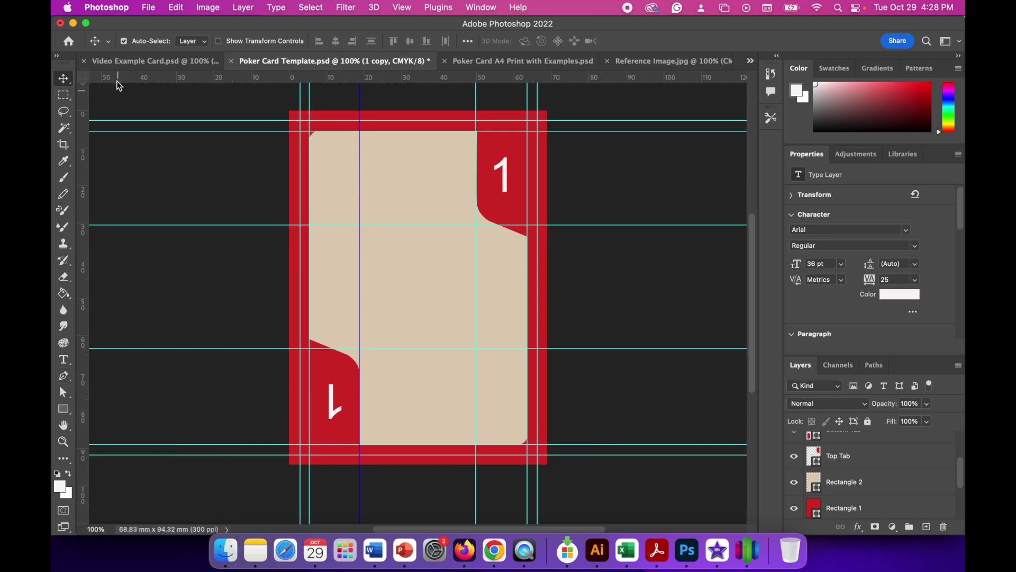
left_click(136, 61)
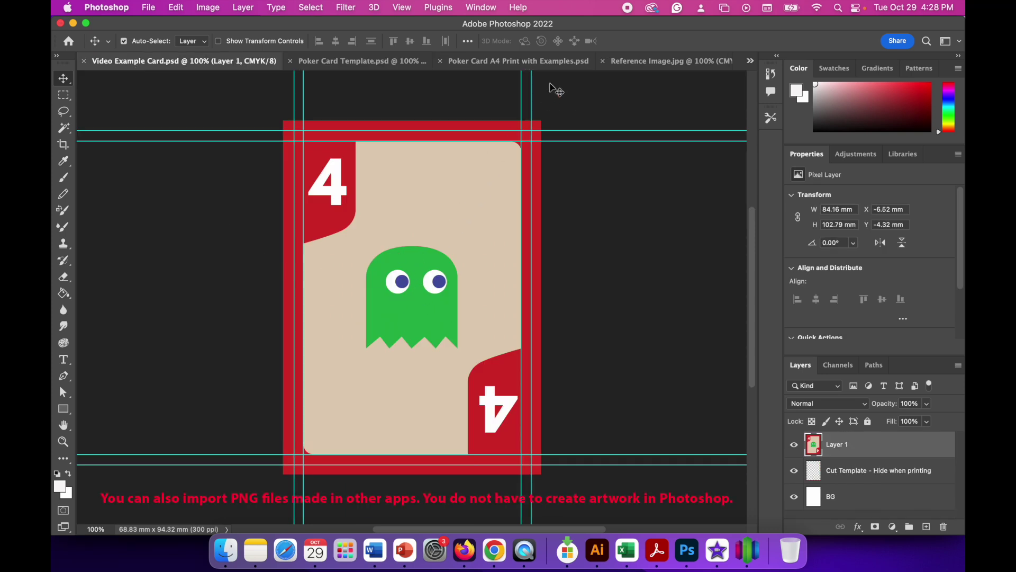
left_click(359, 62)
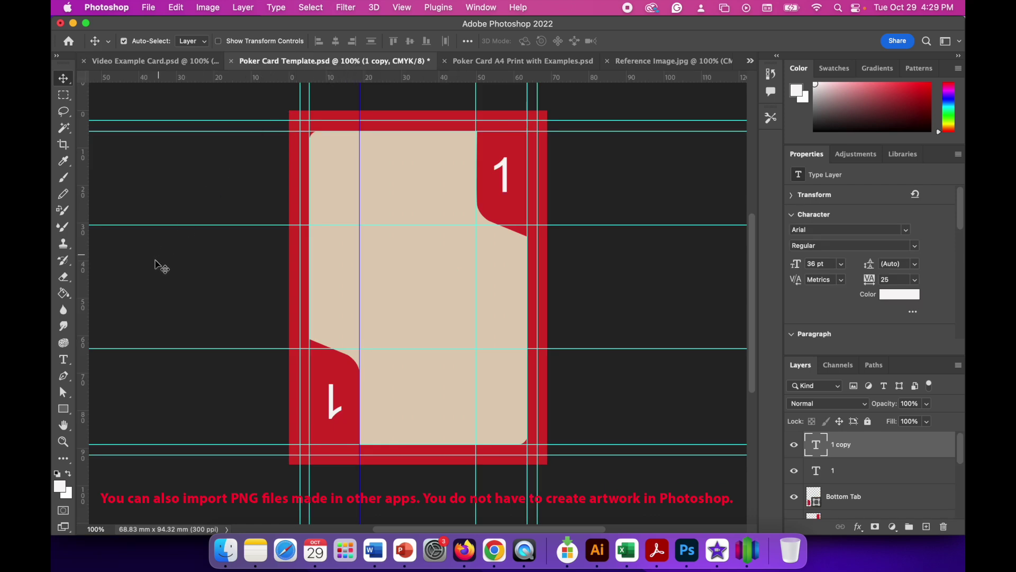
Set the Pen tool's shape fill and stroke to the bright green from the recently used colors.
left_click(64, 377)
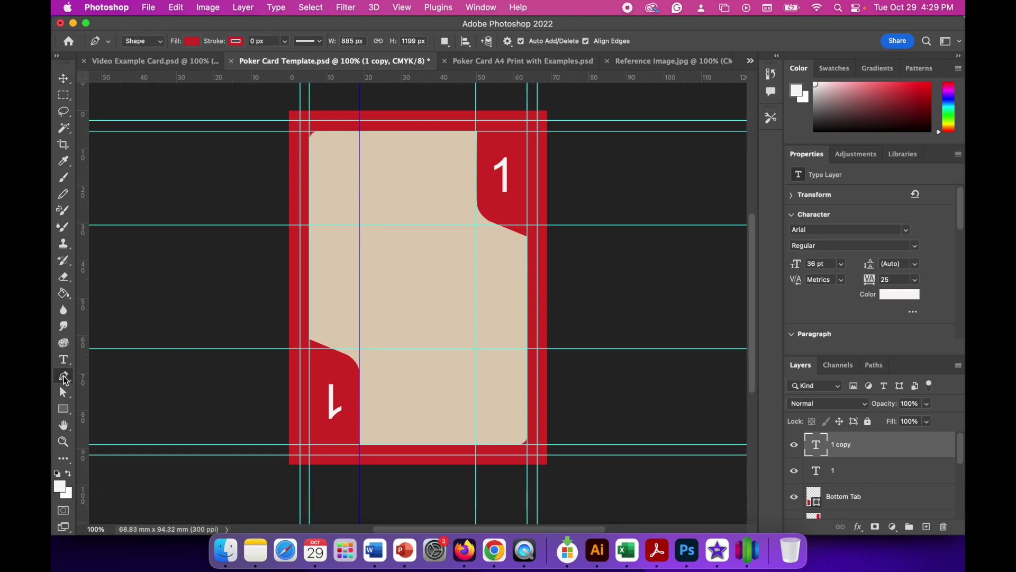
left_click(193, 43)
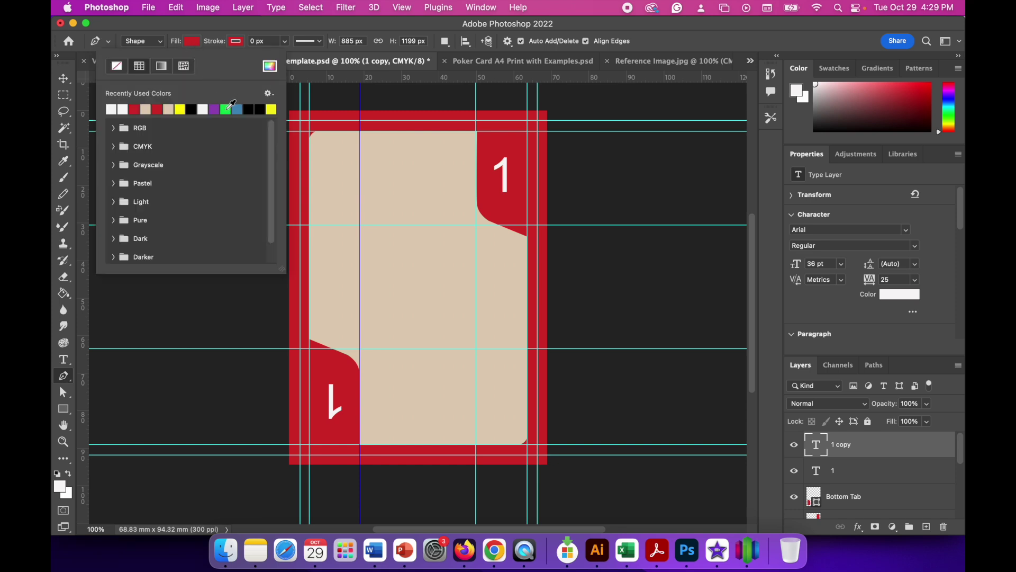
left_click(270, 66)
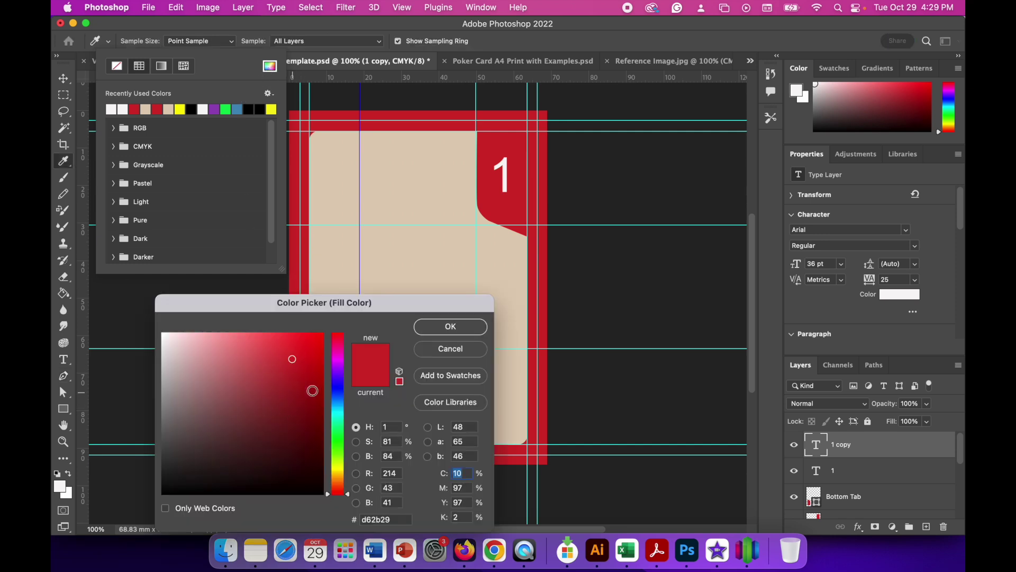
left_click(452, 356)
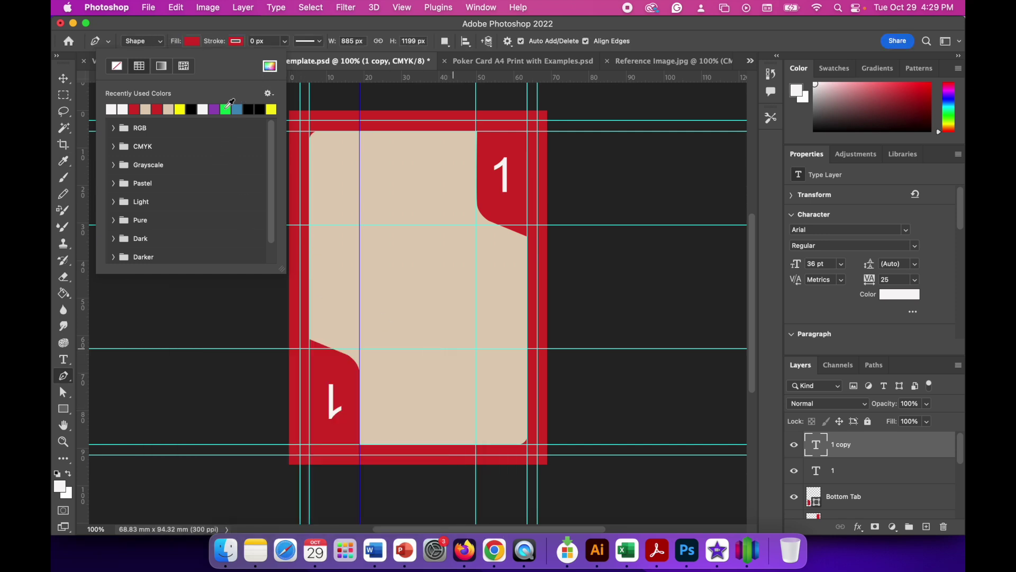
left_click(226, 109)
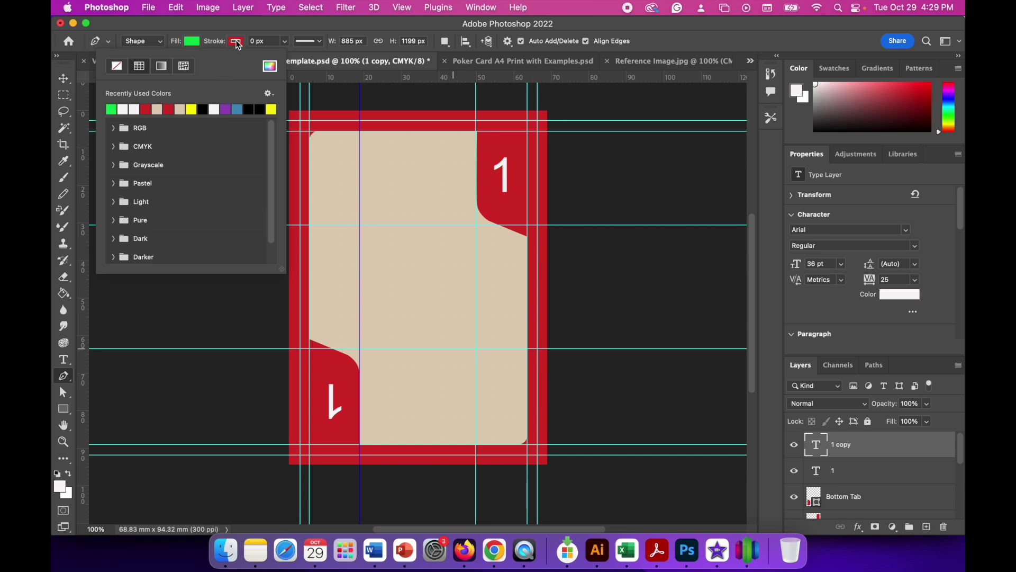
left_click(237, 42)
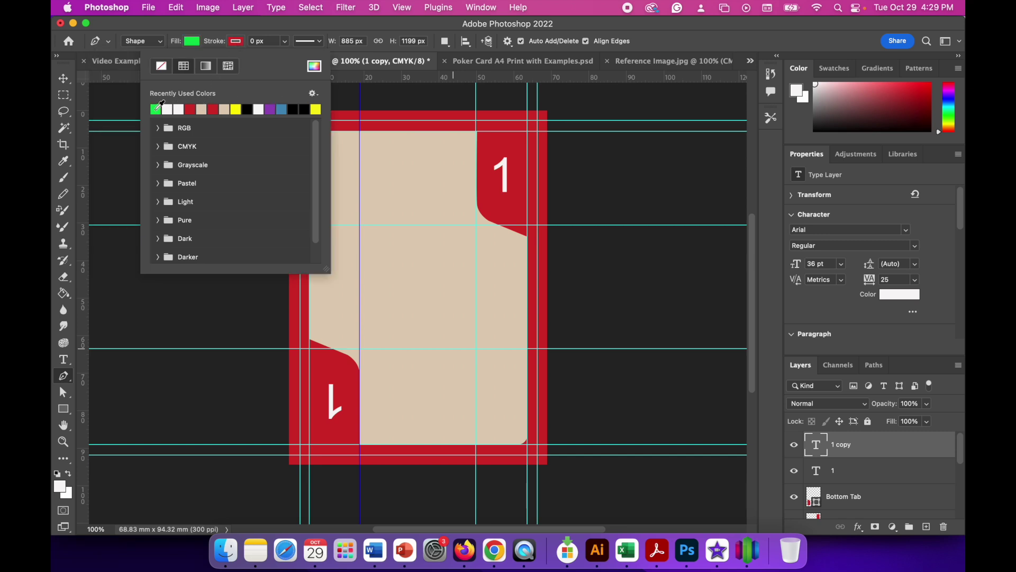
left_click(156, 109)
left_click(257, 30)
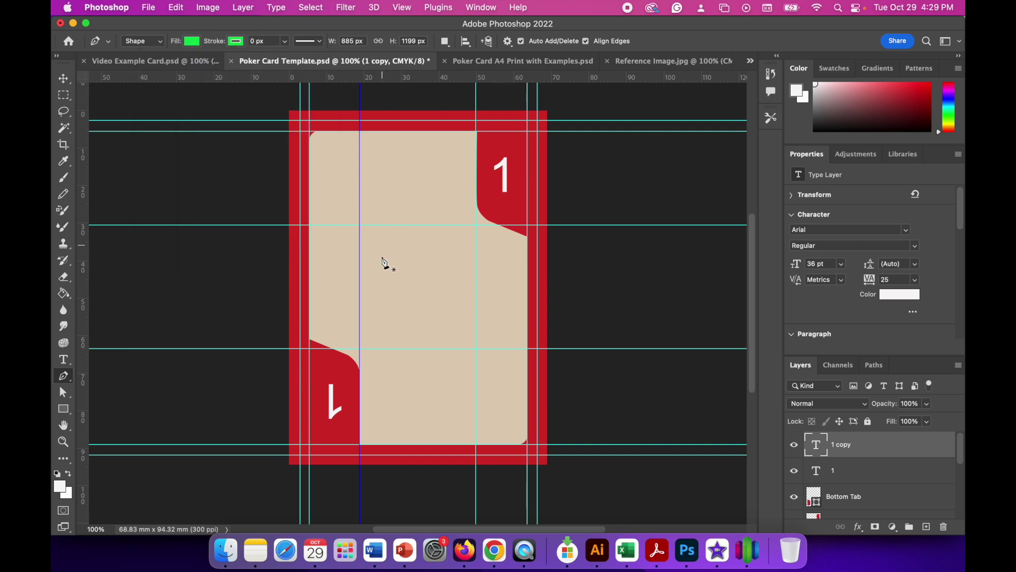
Start the green shape with a vertical left edge up from the lower middle guide, and place a vertical guide at about 34.4 mm.
left_click(360, 349)
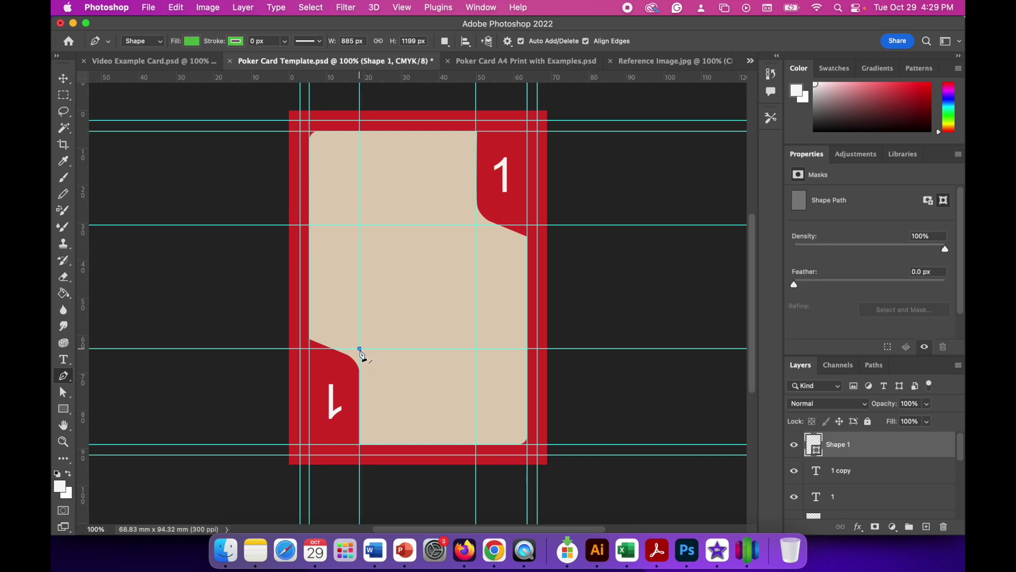
left_click(360, 253)
left_click_drag(87, 257, 418, 271)
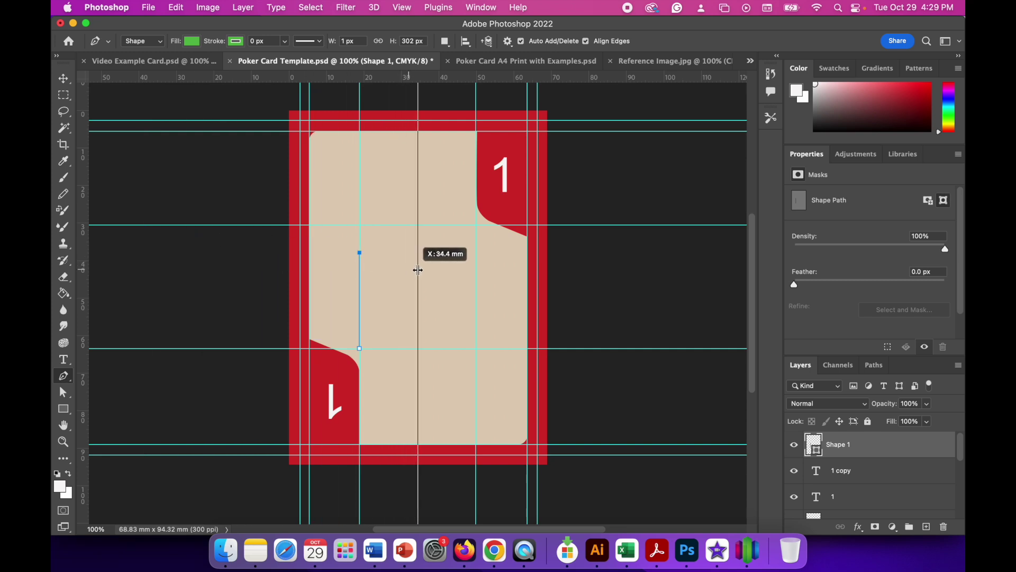
left_click_drag(418, 270, 418, 271)
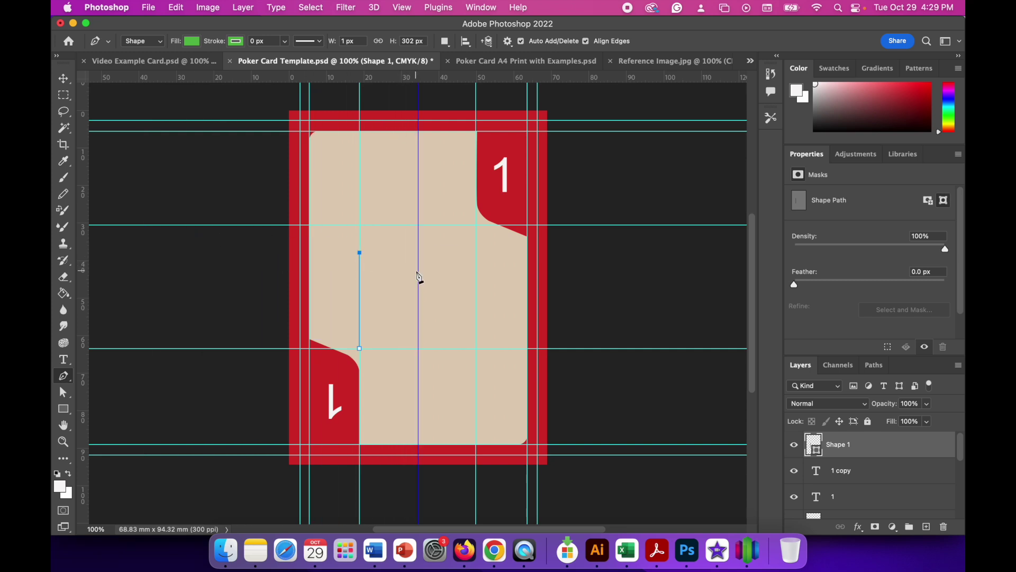
Draw the shape's curved dome and straight right edge, using a new horizontal guide to level the right shoulder with the left one.
left_click(419, 226)
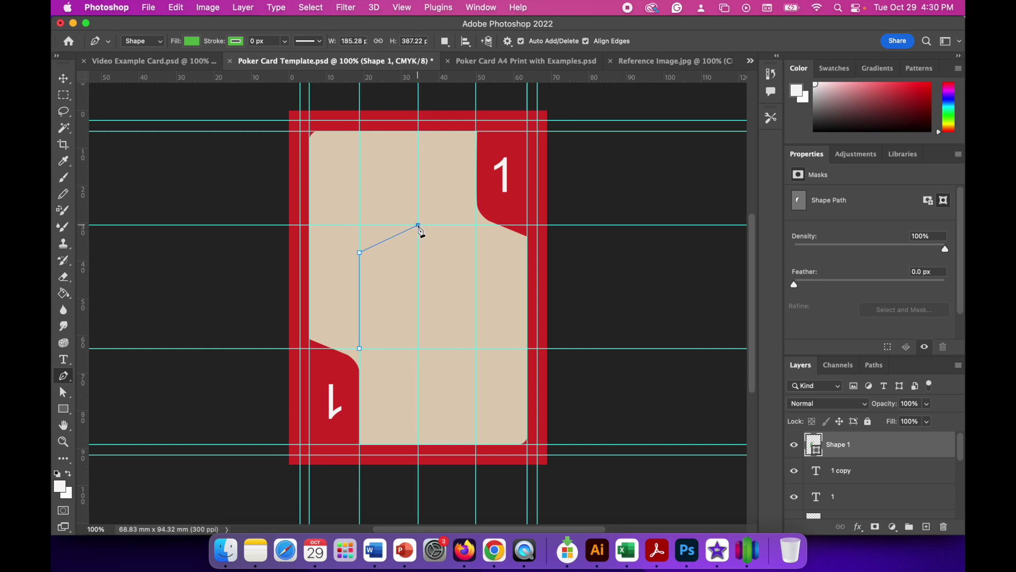
left_click_drag(419, 227, 470, 231)
left_click_drag(470, 232, 470, 230)
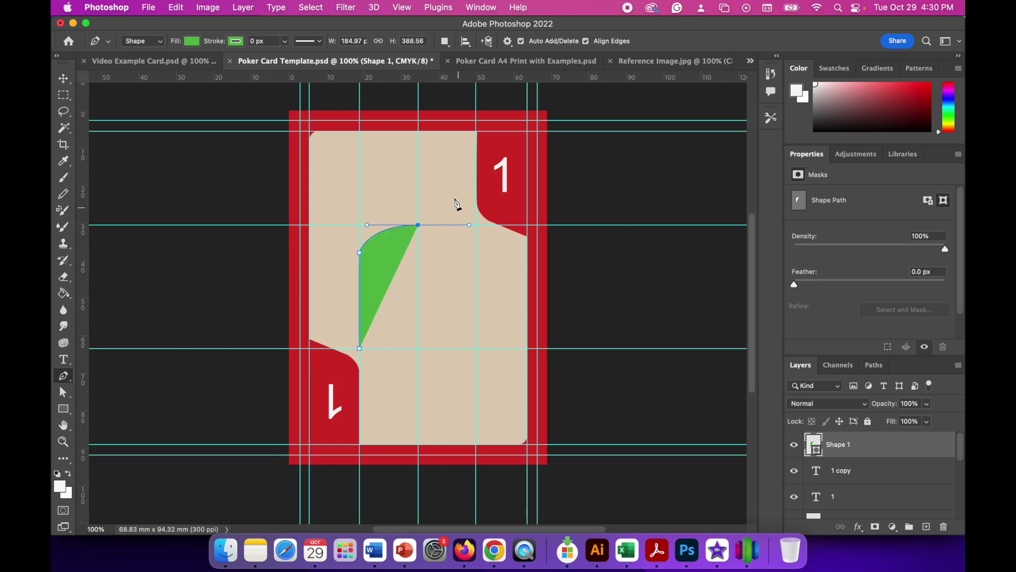
left_click_drag(457, 81, 459, 253)
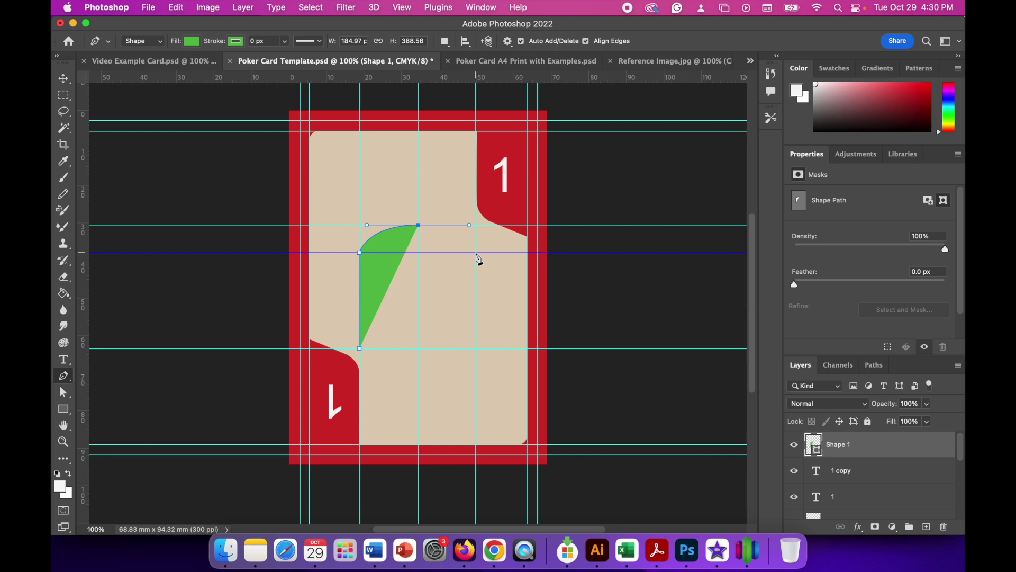
left_click(477, 253)
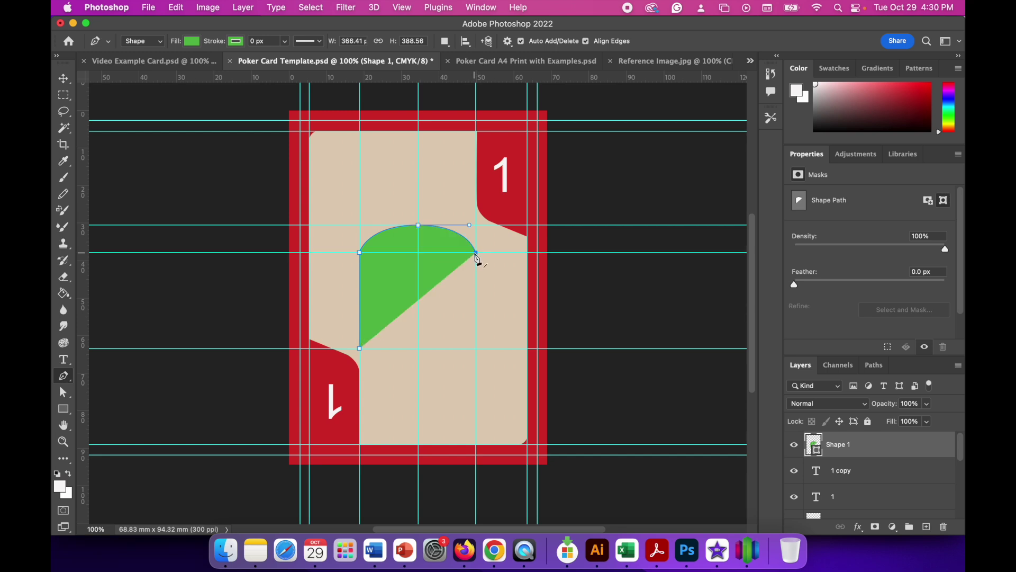
left_click(476, 348)
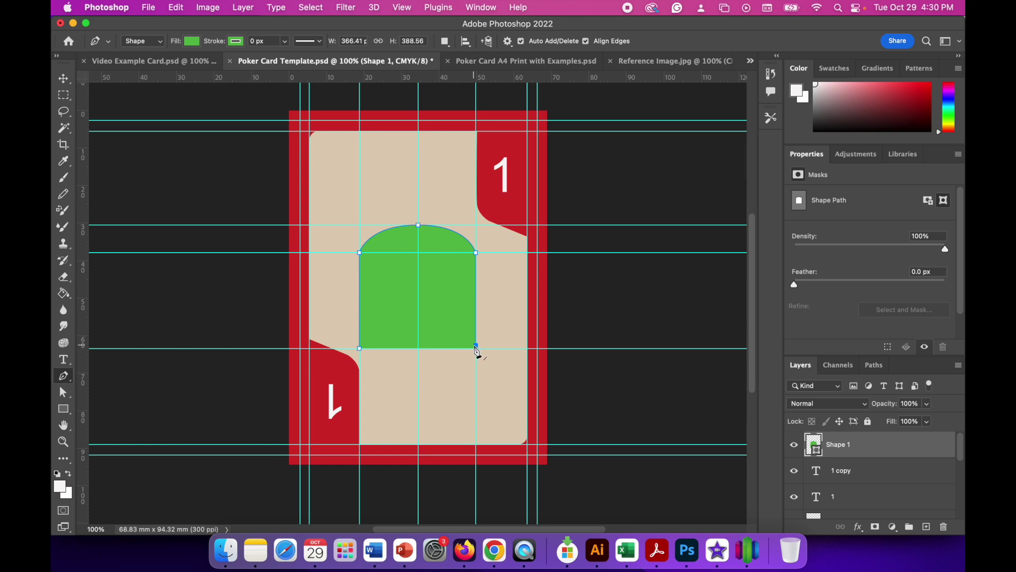
Draw a zigzag lower edge with five notches between the right and left corners and close the green shape.
left_click(459, 331)
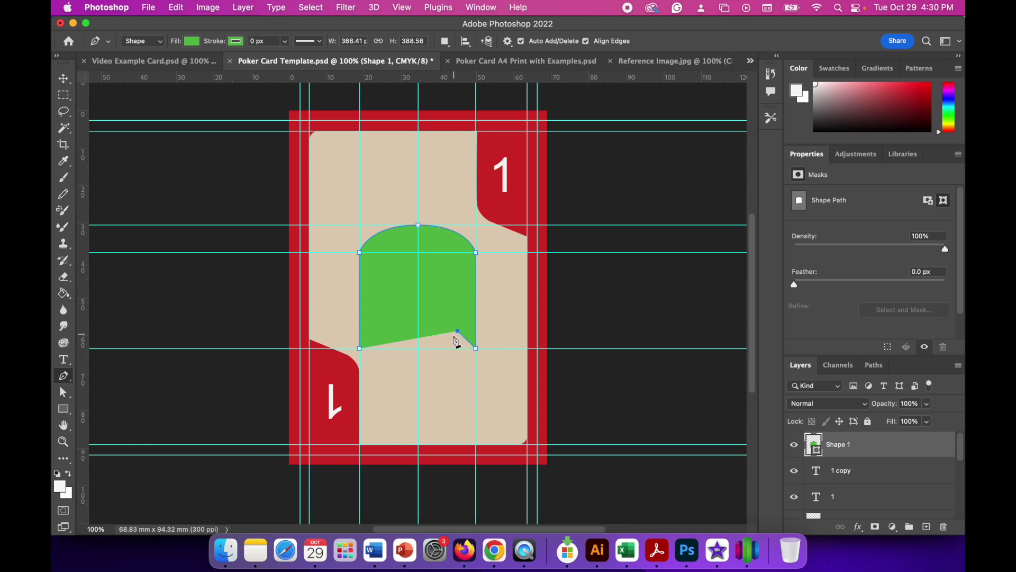
left_click(449, 349)
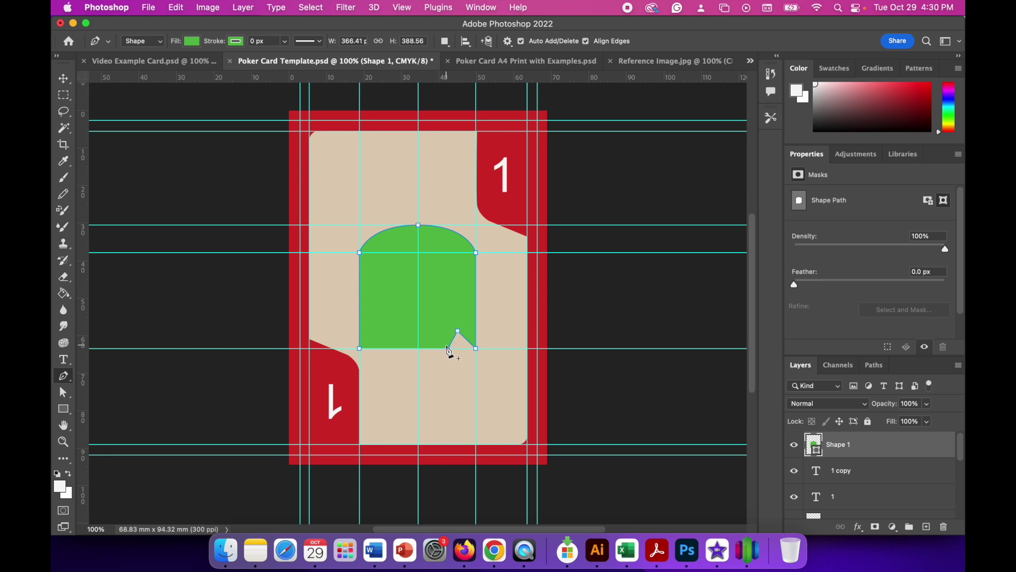
left_click(436, 330)
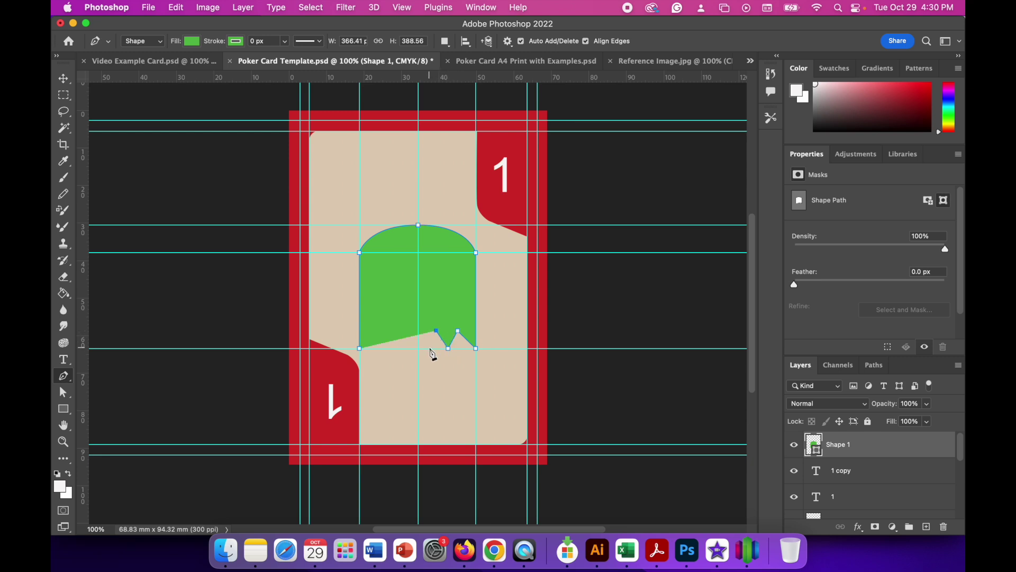
left_click(430, 348)
left_click(418, 328)
left_click(407, 349)
left_click(399, 329)
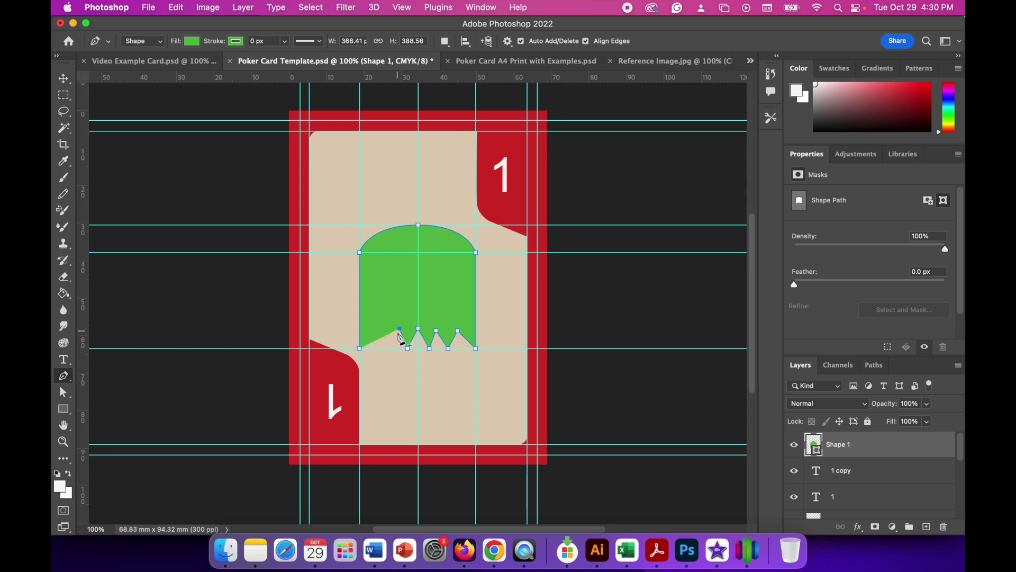
left_click(390, 348)
left_click(379, 329)
left_click(360, 349)
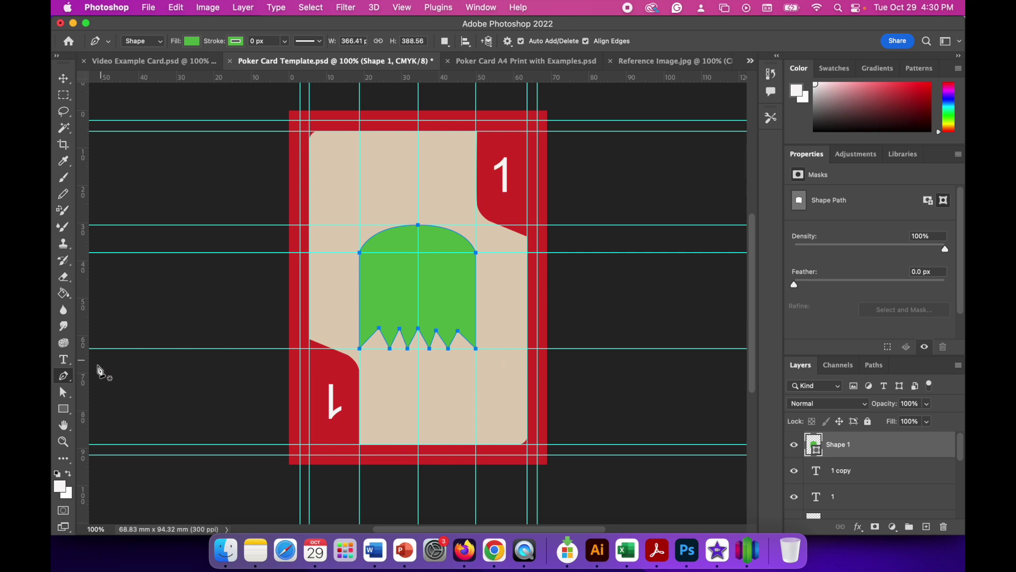
Draw a white-filled, white-stroked ellipse of about 7.3 × 7.1 mm as the ghost's left eye.
left_click(66, 414)
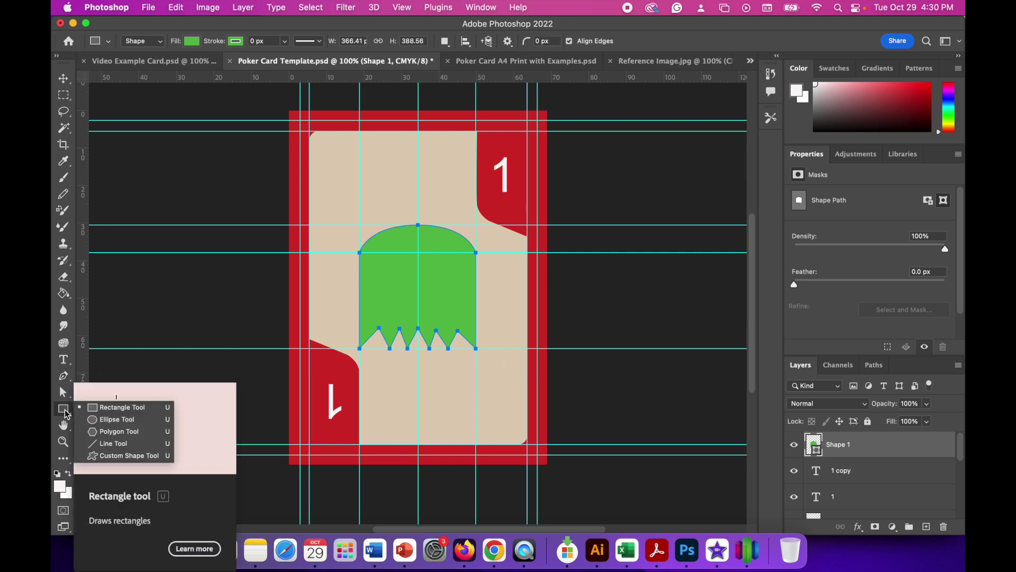
left_click(114, 419)
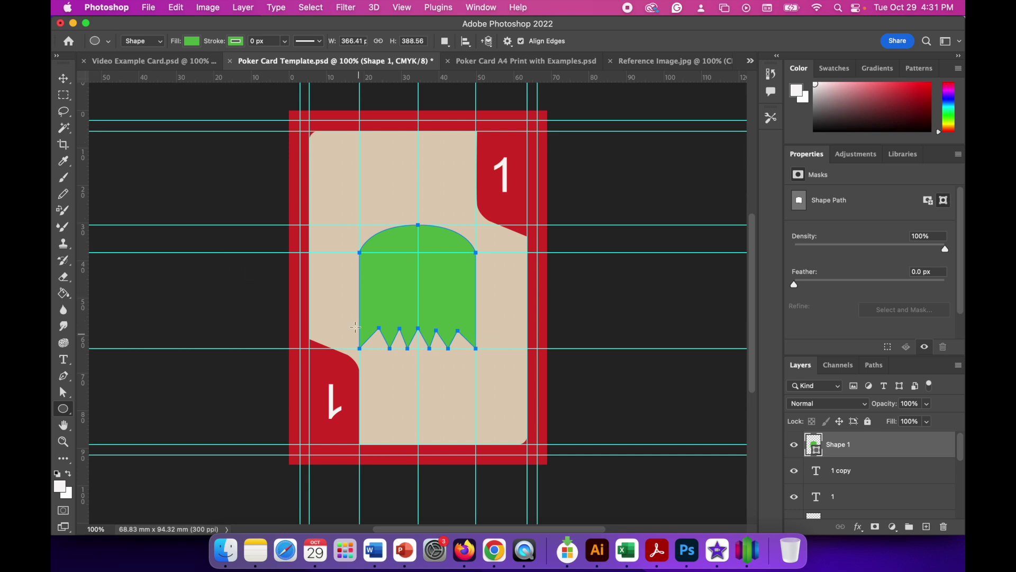
left_click(64, 79)
left_click(174, 168)
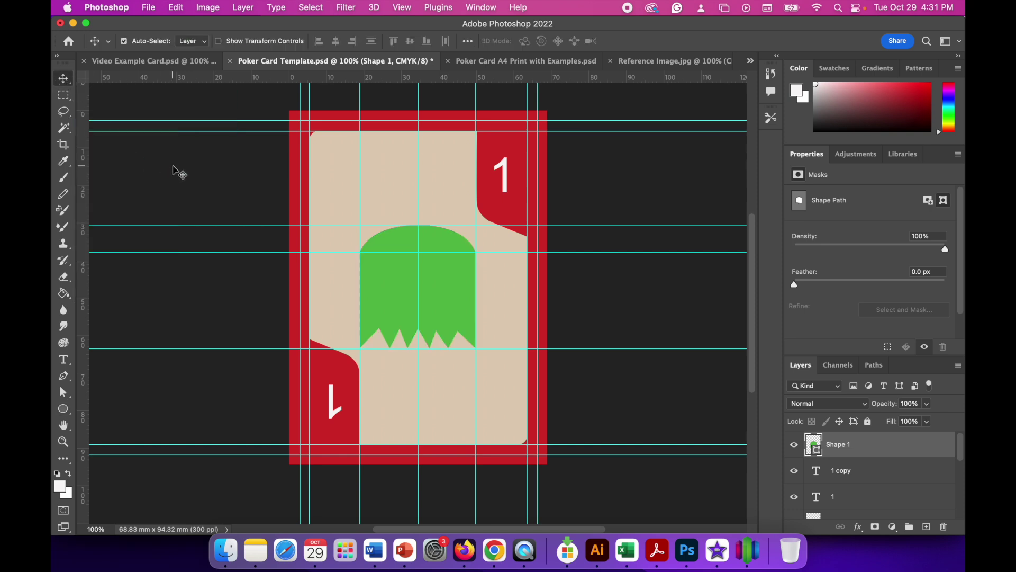
left_click(63, 410)
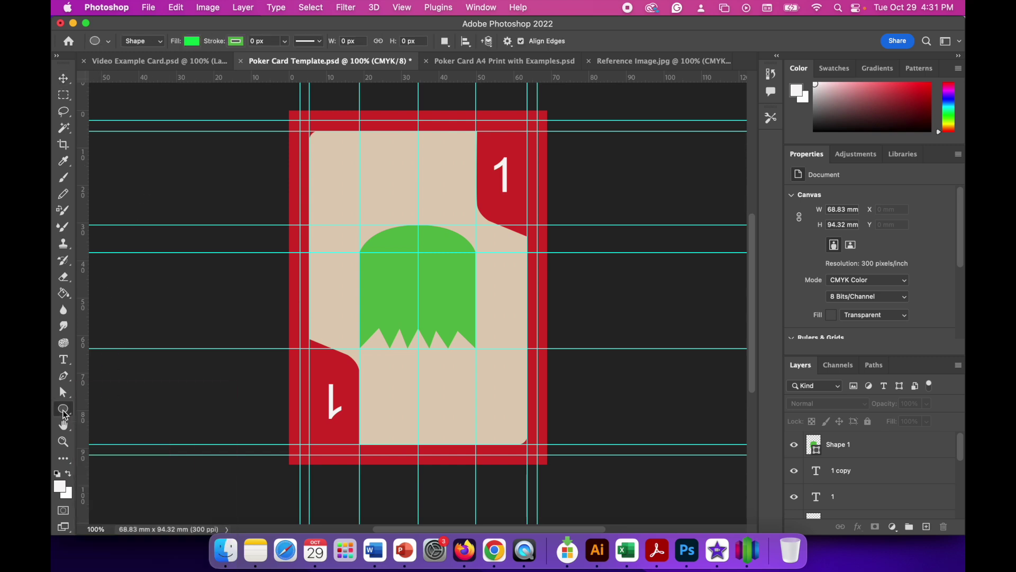
left_click(195, 42)
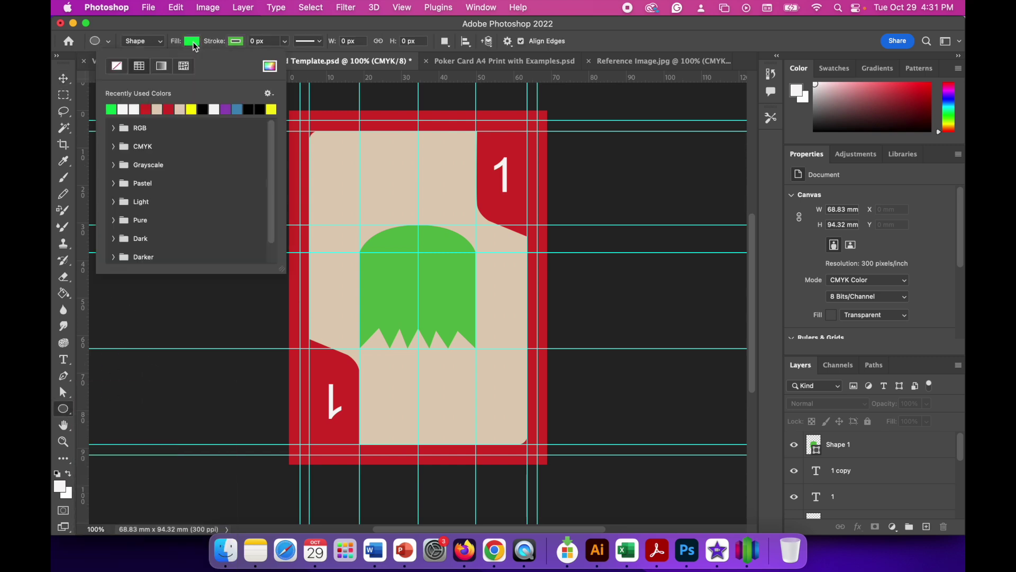
left_click(122, 109)
left_click(237, 42)
left_click(156, 109)
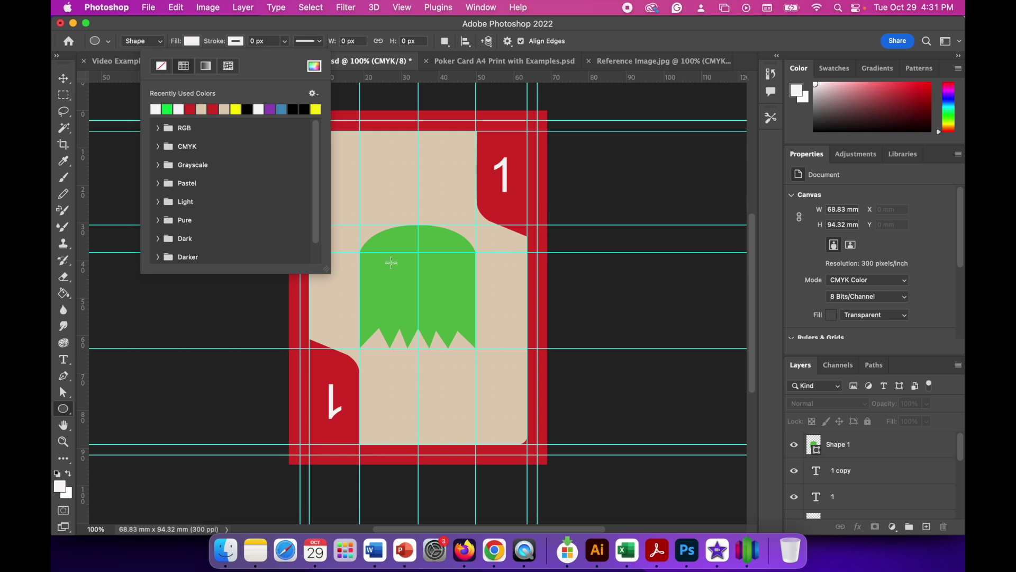
left_click_drag(385, 260, 412, 286)
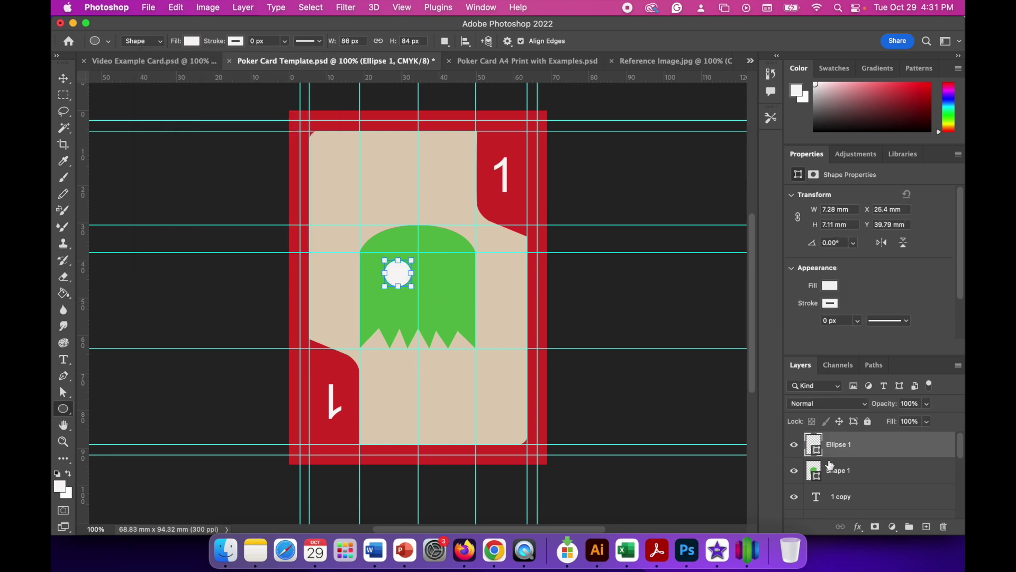
Duplicate the Ellipse 1 layer and move the copy horizontally about 10.9 mm to form the right eye.
right_click(872, 451)
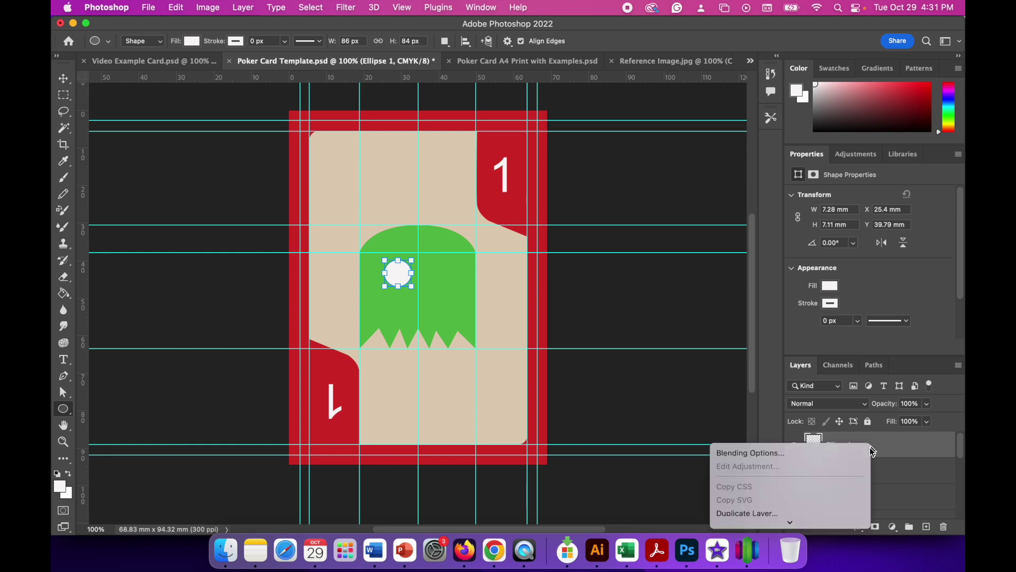
left_click(788, 514)
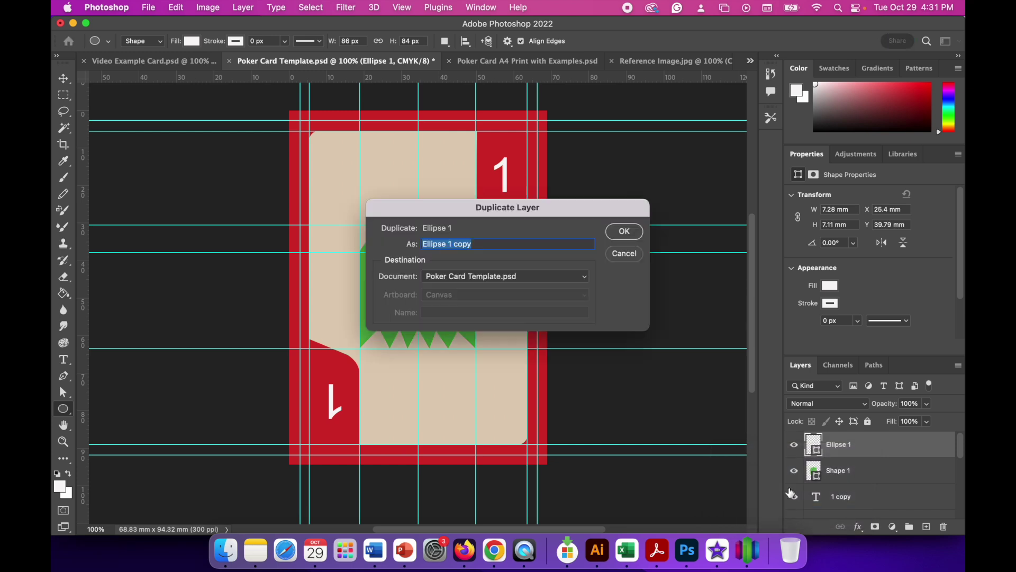
left_click(625, 232)
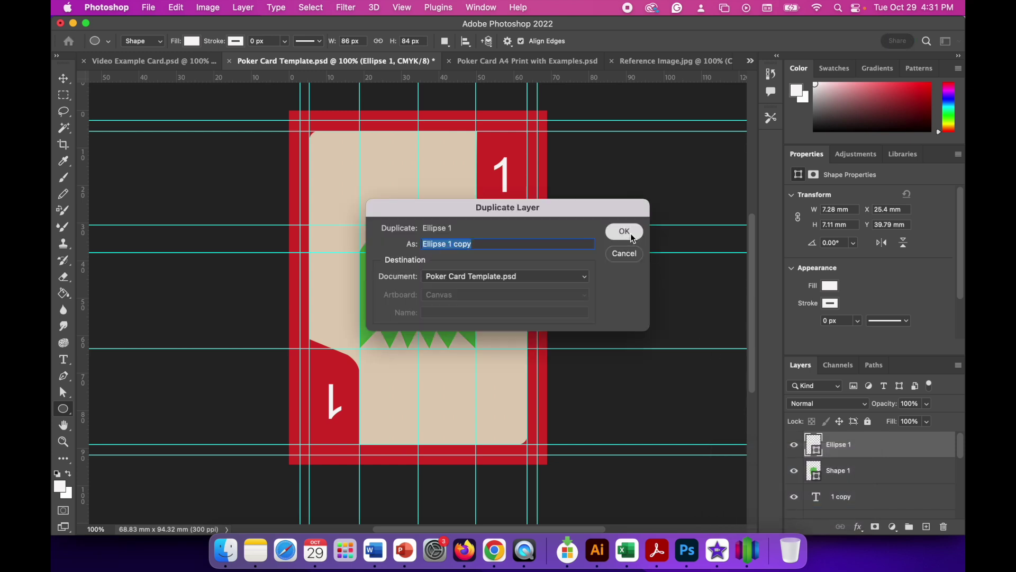
left_click(64, 79)
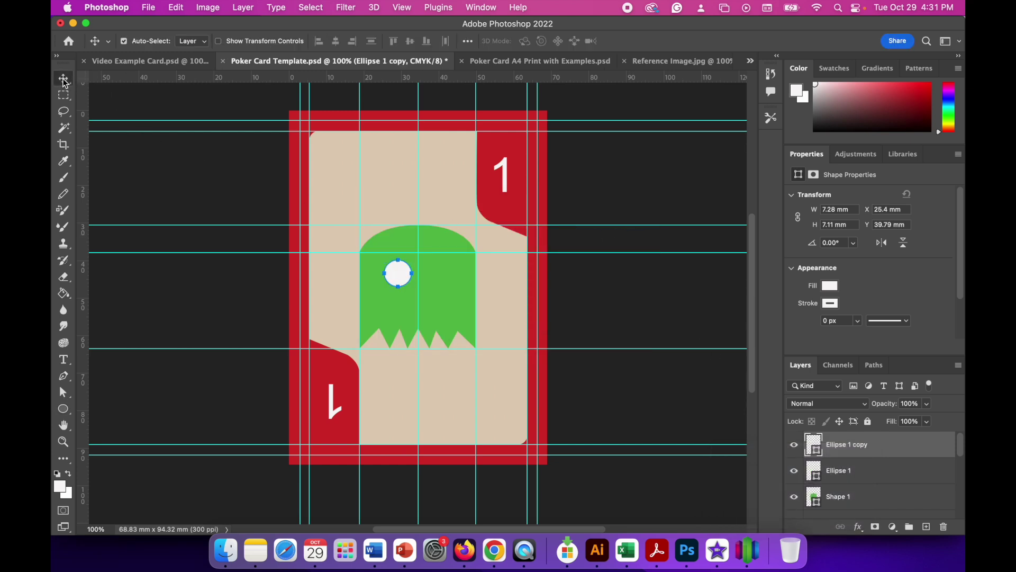
left_click_drag(402, 276, 445, 279)
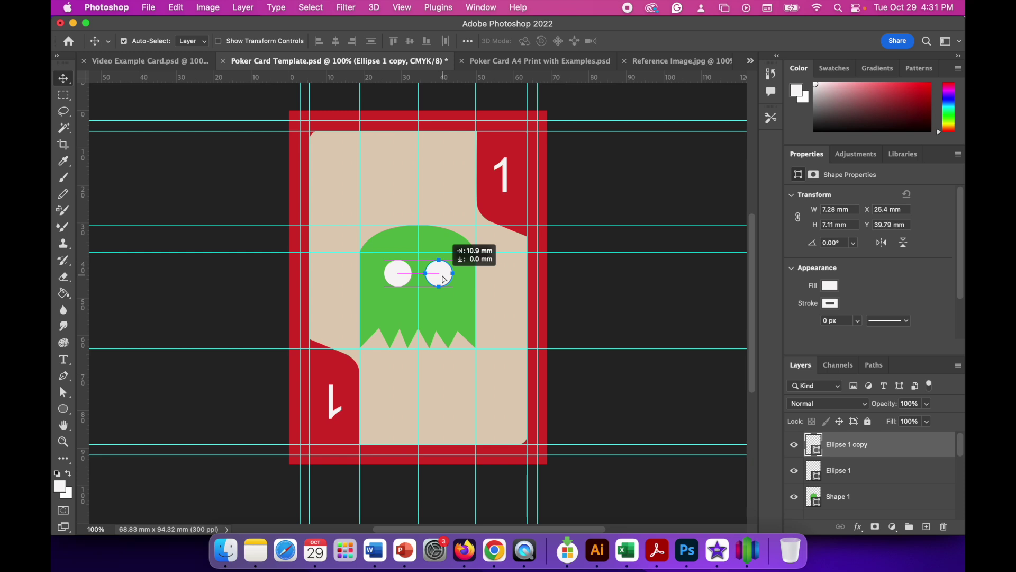
left_click_drag(445, 279, 444, 279)
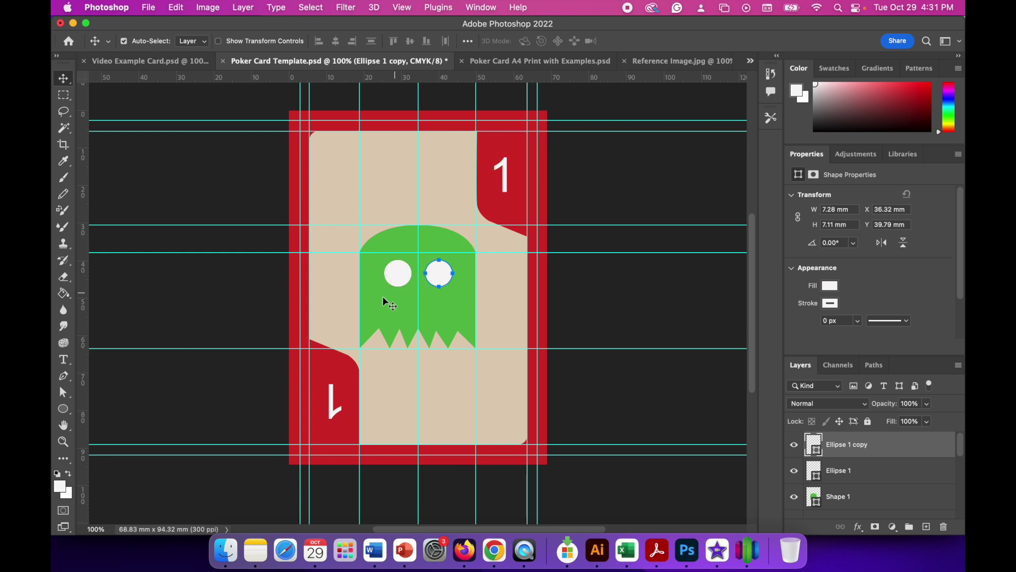
left_click(63, 409)
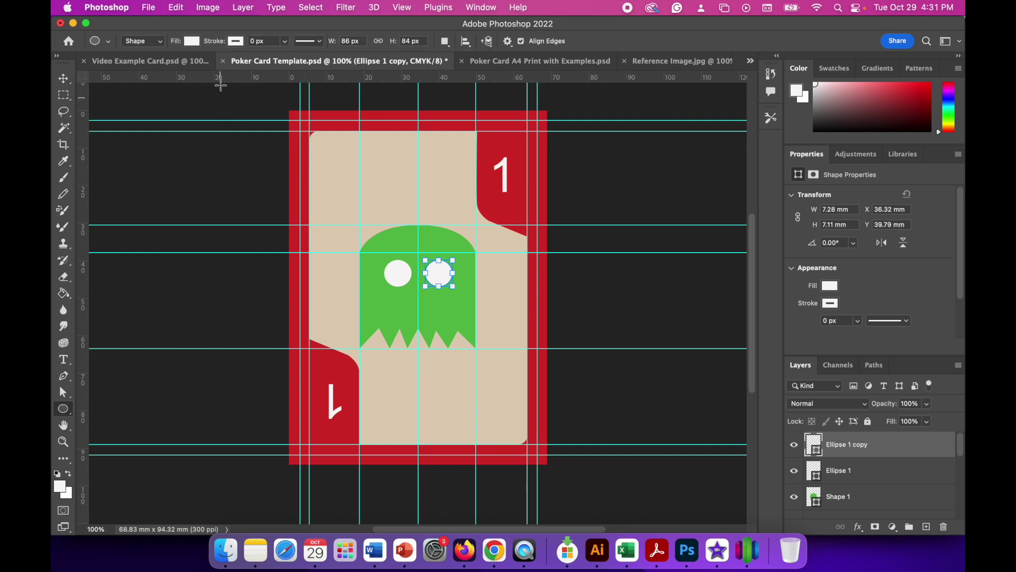
left_click(192, 45)
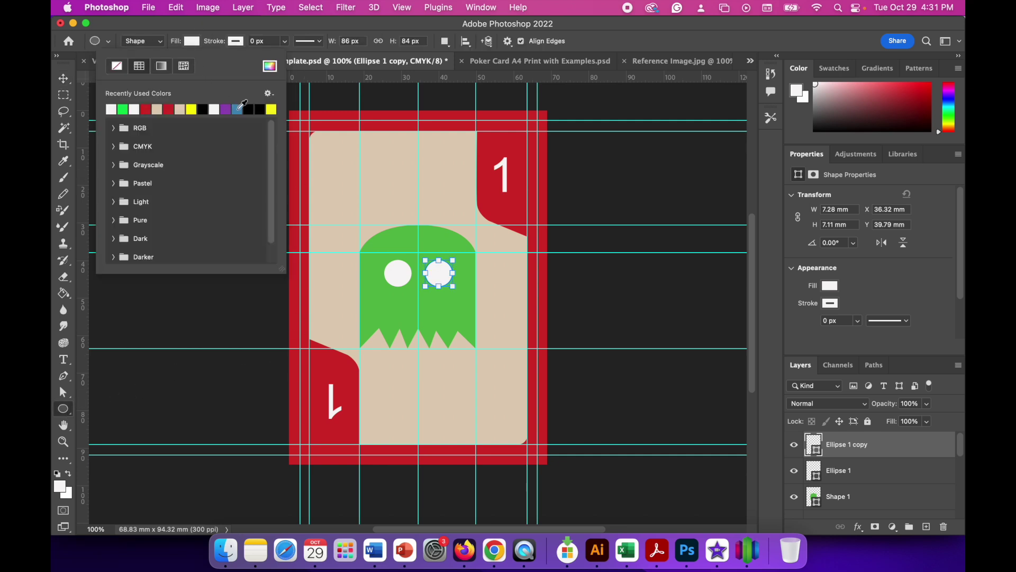
left_click(240, 109)
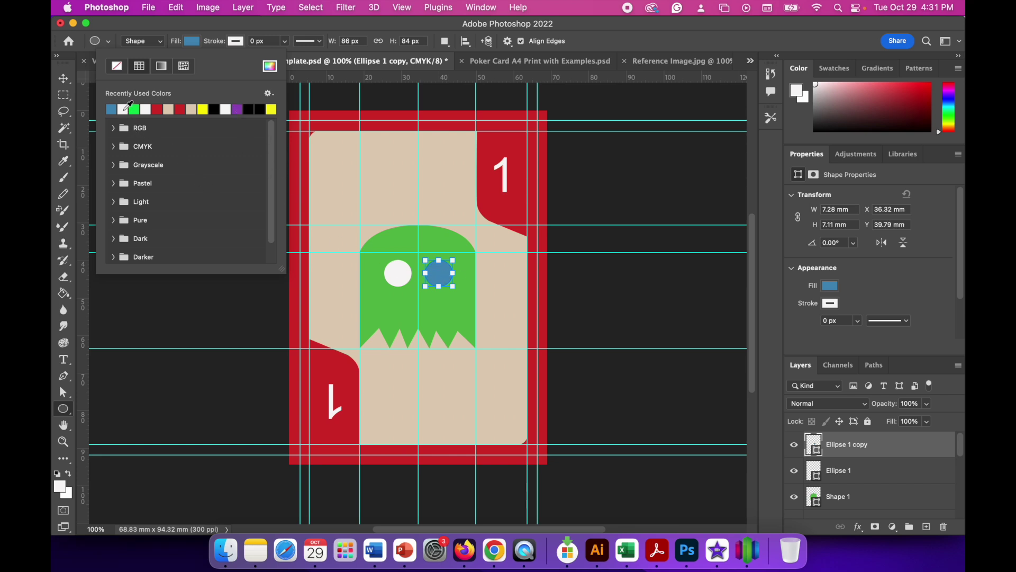
left_click(125, 109)
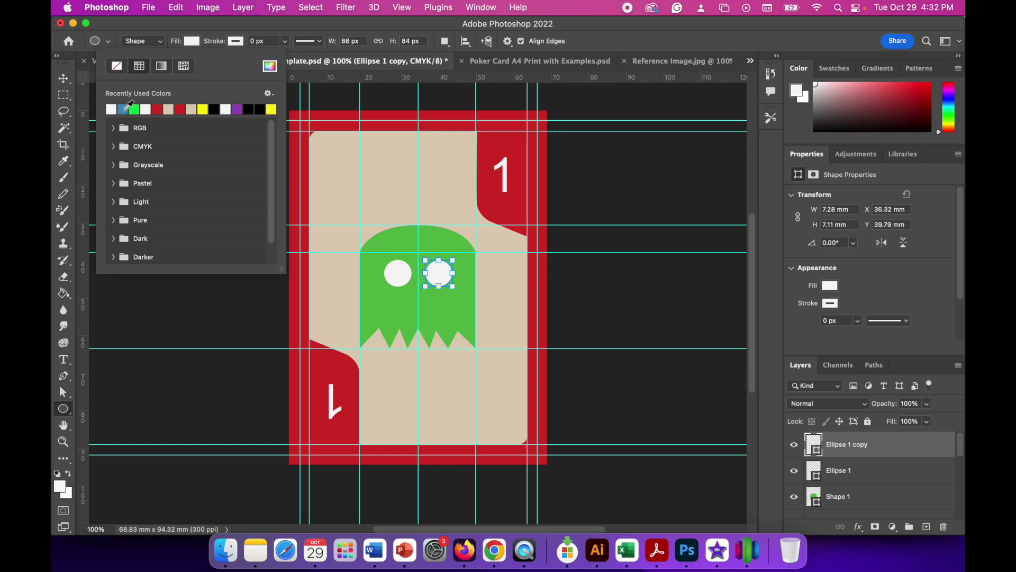
With no layer selected, draw a blue-filled, blue-stroked ellipse of about 4.0 × 3.7 mm as the left eye's pupil.
left_click(63, 79)
left_click(162, 291)
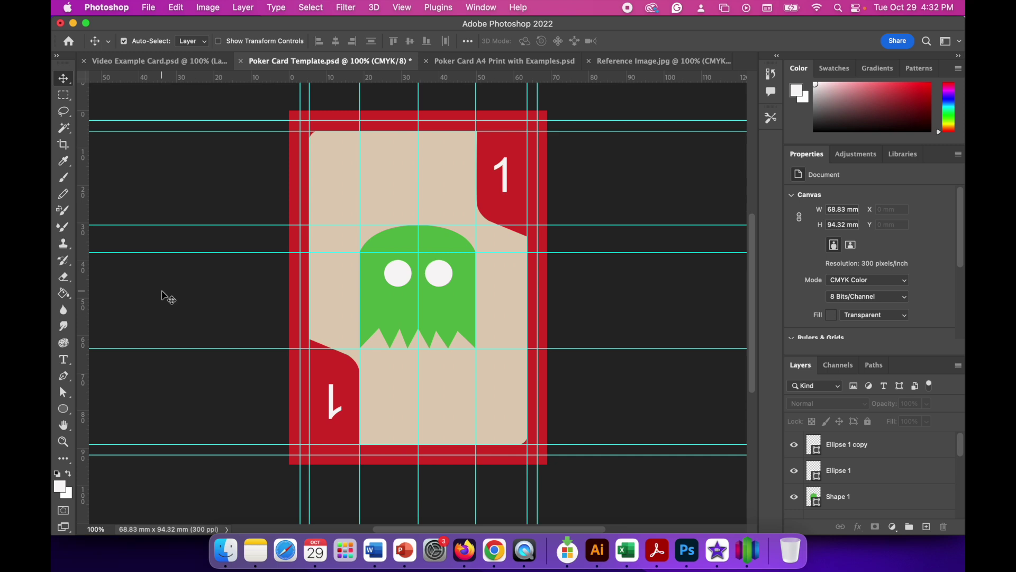
left_click(63, 410)
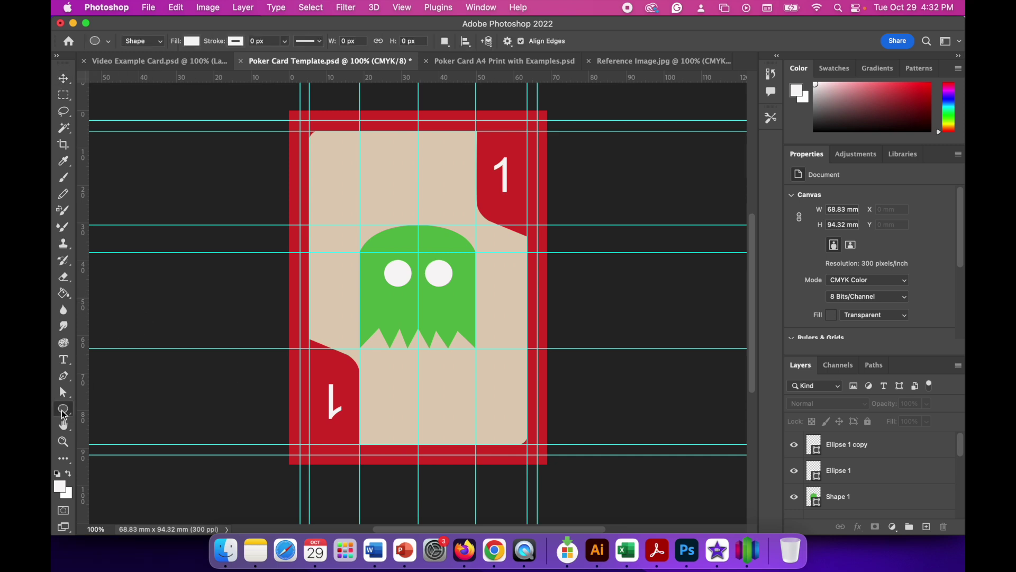
left_click(191, 42)
left_click(124, 109)
left_click(238, 42)
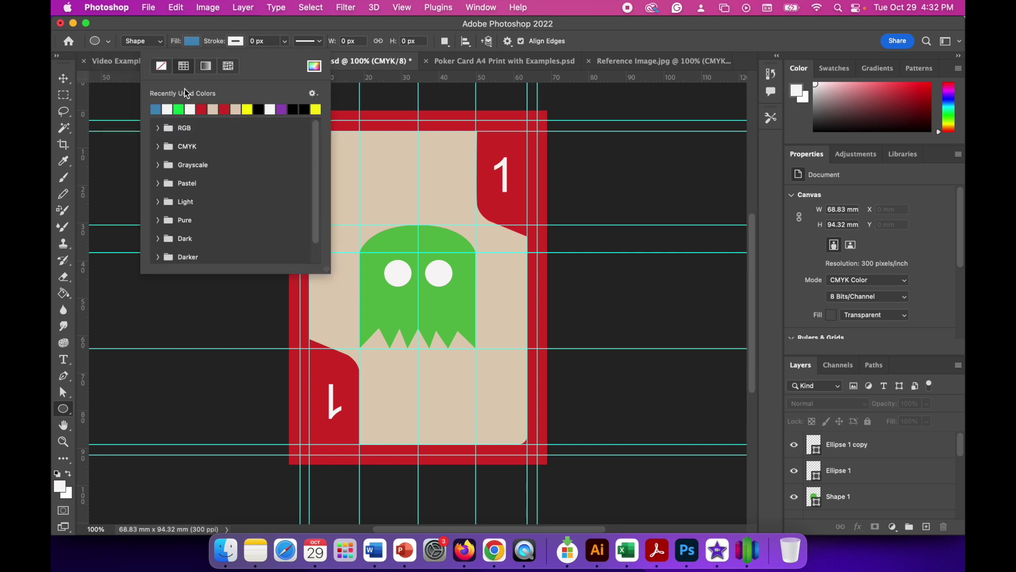
left_click(156, 109)
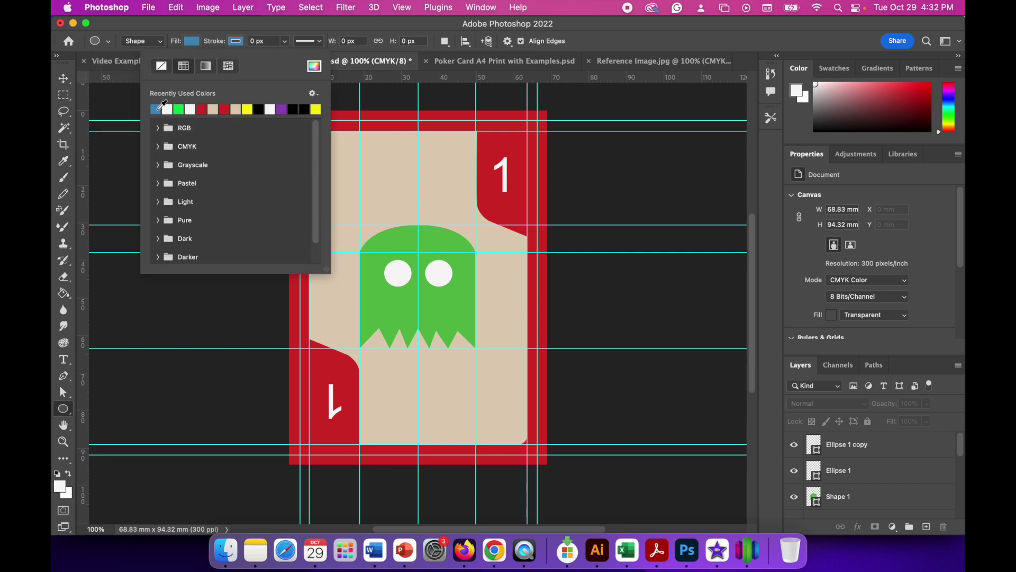
left_click(348, 27)
left_click_drag(395, 268, 411, 282)
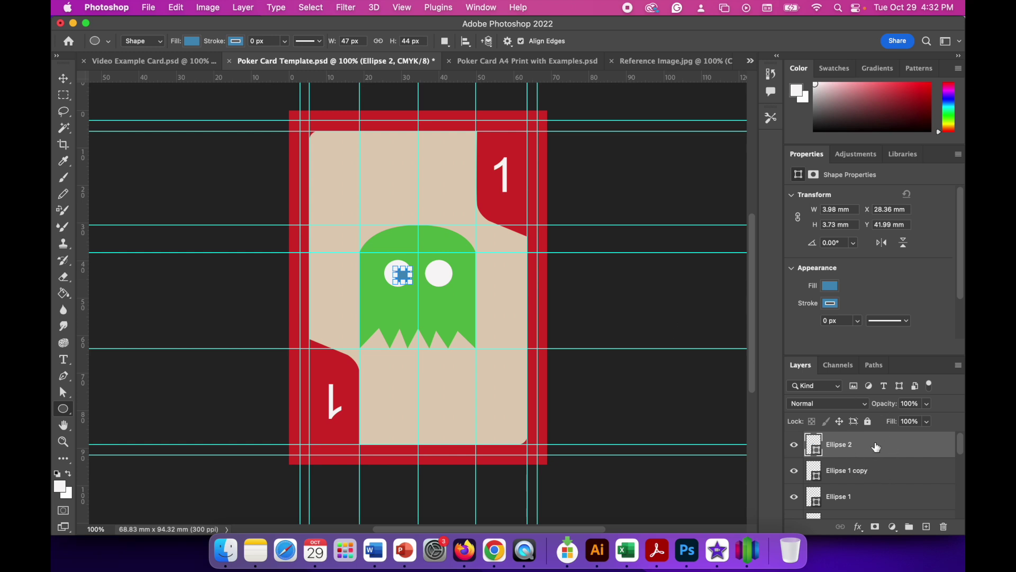
Duplicate the Ellipse 2 layer and move the copy horizontally about 11.0 mm to form the right eye's pupil.
right_click(860, 451)
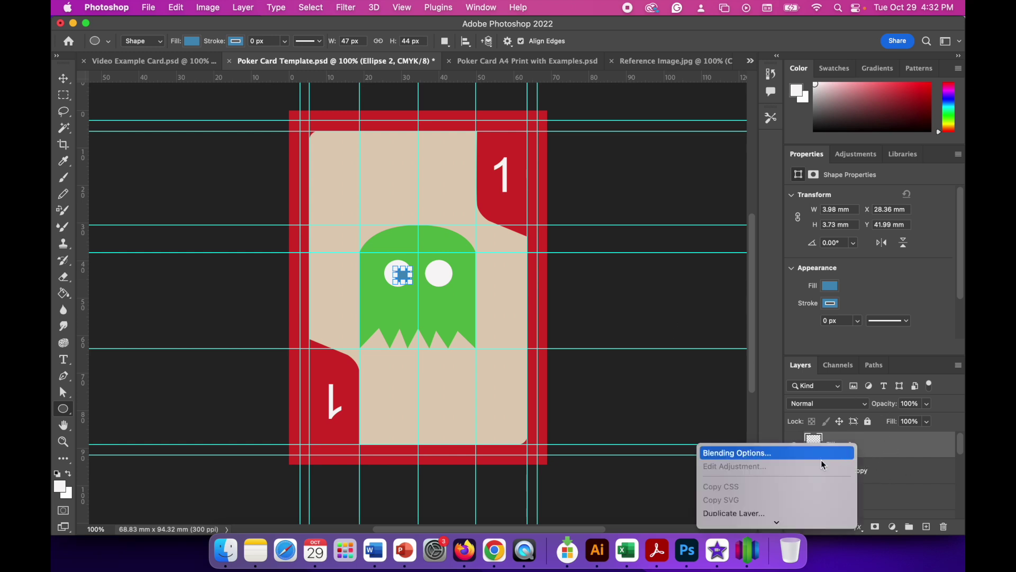
left_click(775, 512)
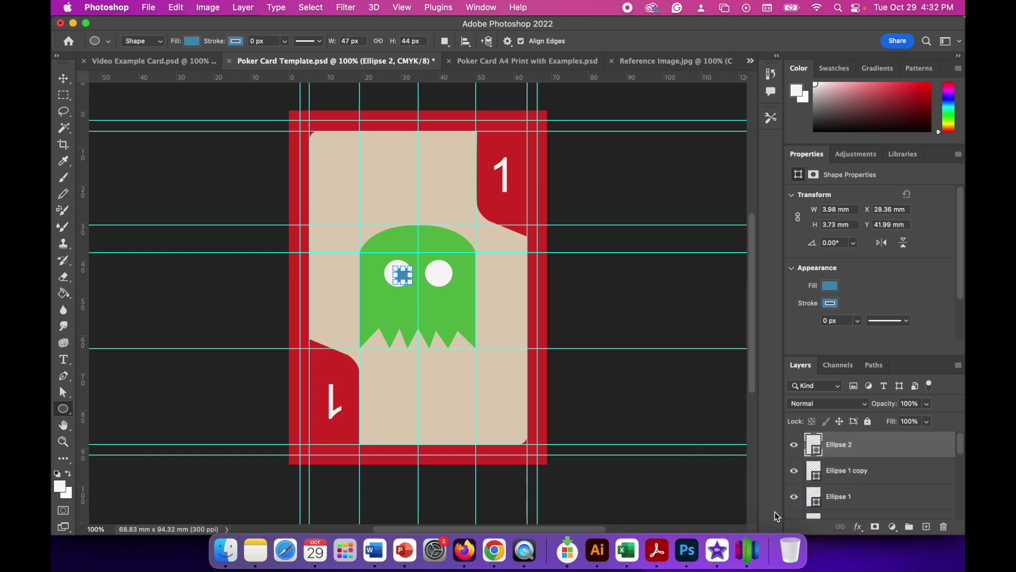
left_click(630, 231)
left_click(63, 78)
left_click_drag(404, 277, 447, 277)
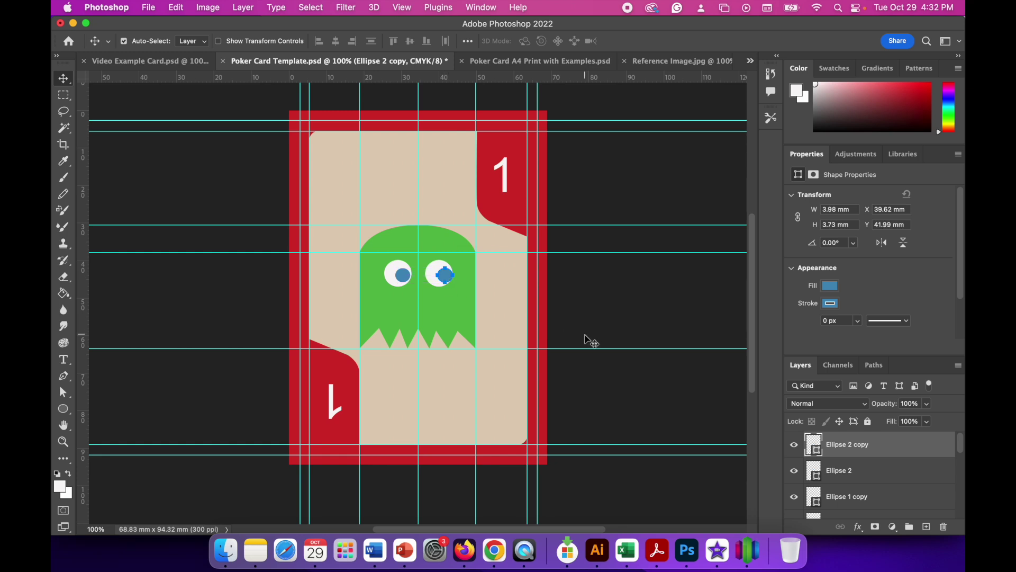
key("Left")
key("Left")
left_click(183, 196)
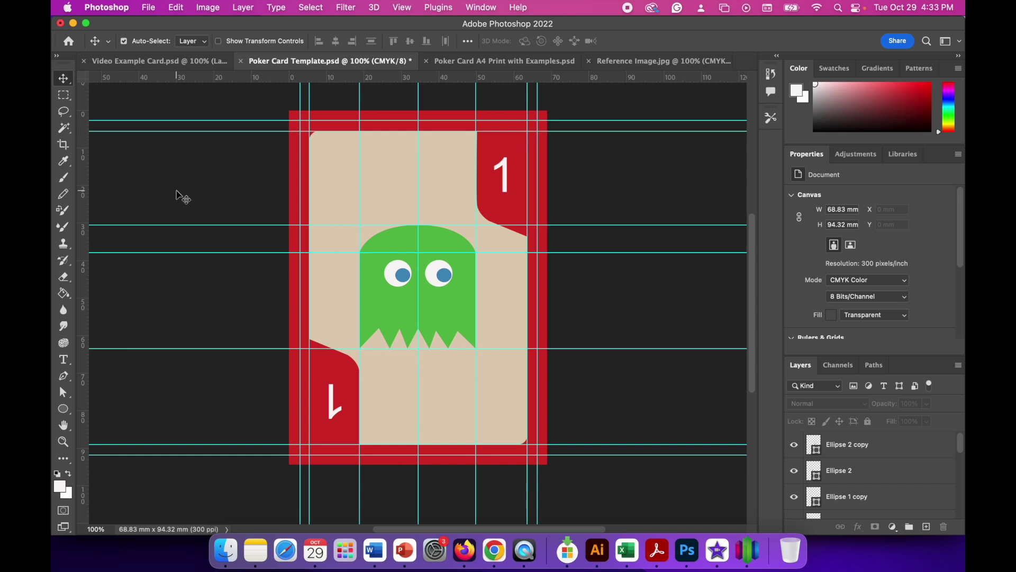
Hide the guides in the card template.
left_click(402, 8)
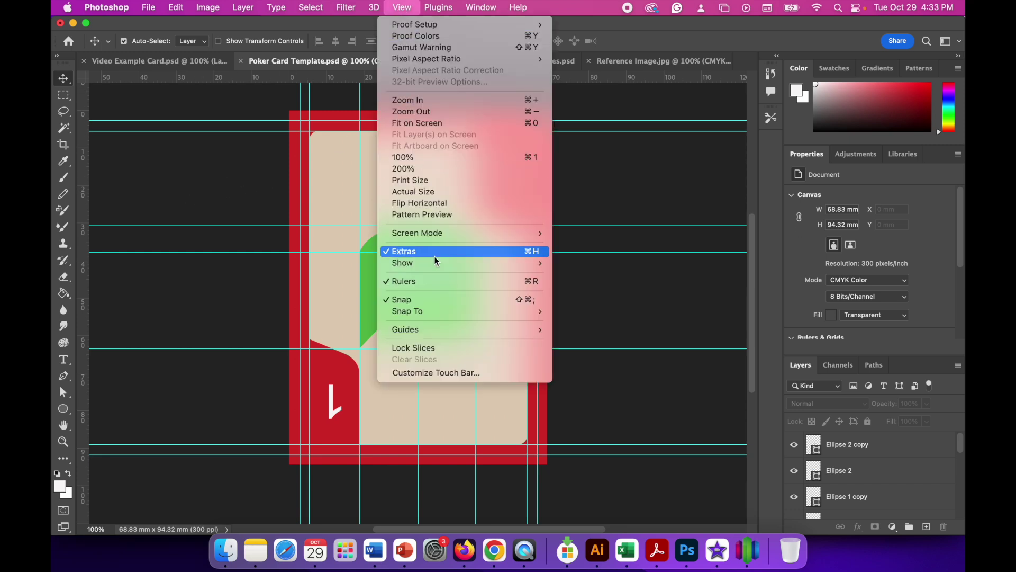
mouse_move(435, 267)
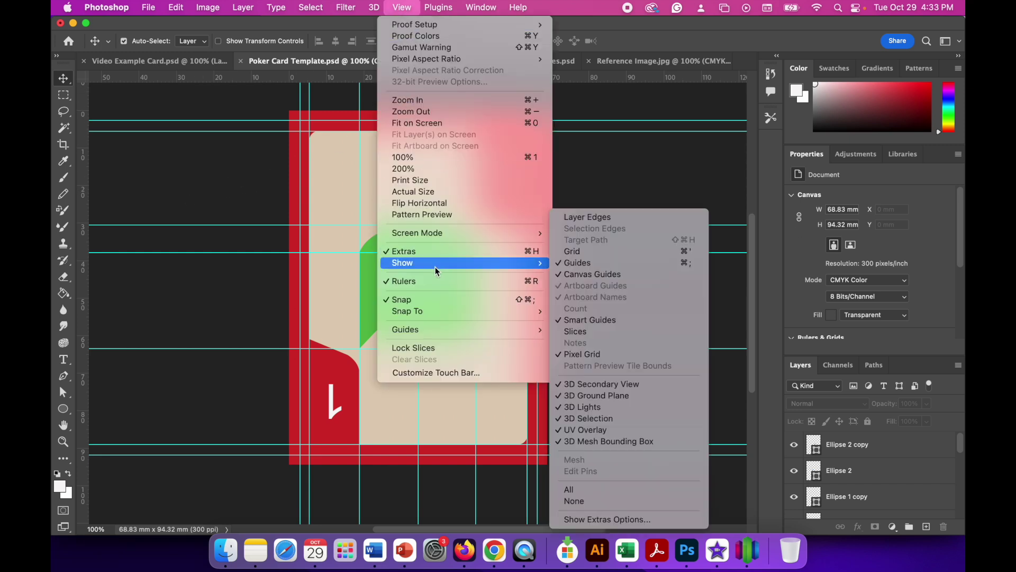
left_click(578, 265)
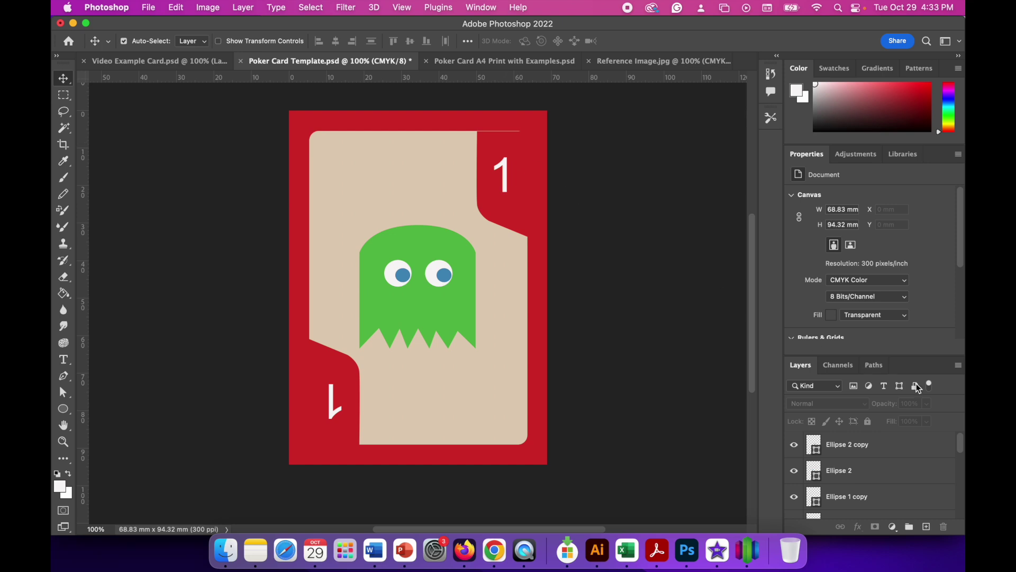
Nudge the Top Tab layer slightly to close the thin gap along its upper edge, and deselect it.
scroll(894, 470, "down", 10)
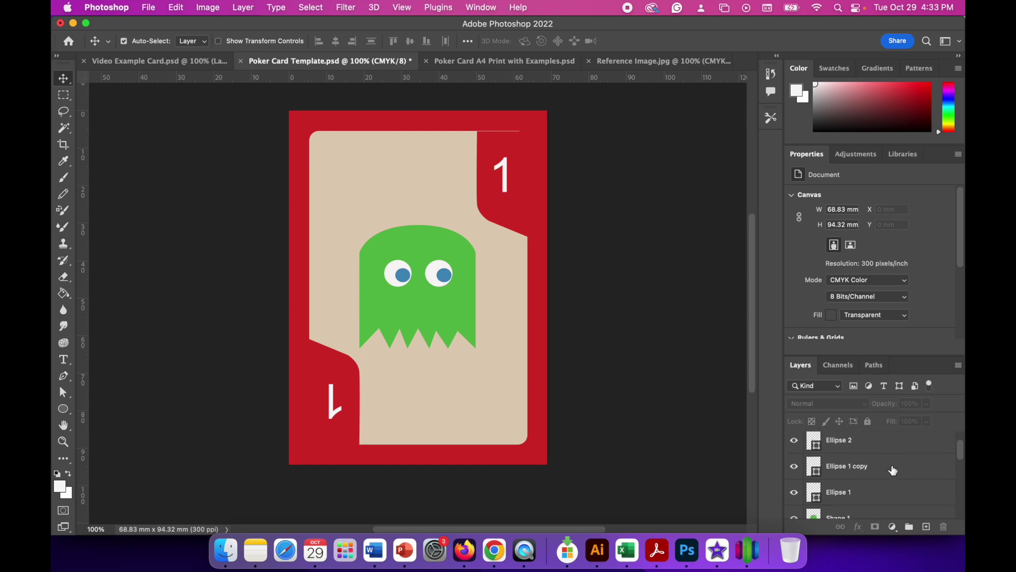
scroll(894, 470, "down", 2)
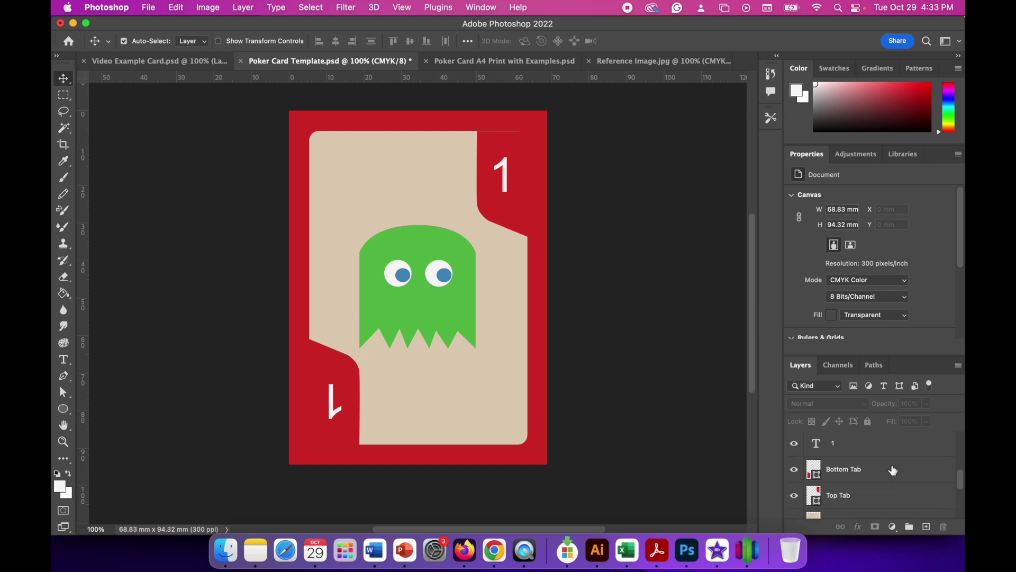
left_click(867, 493)
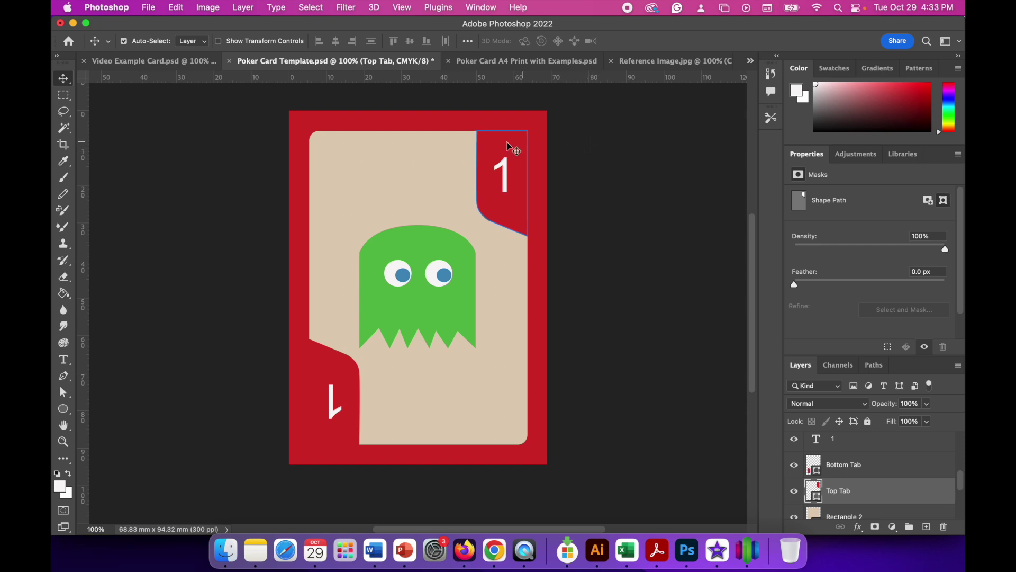
left_click(191, 163)
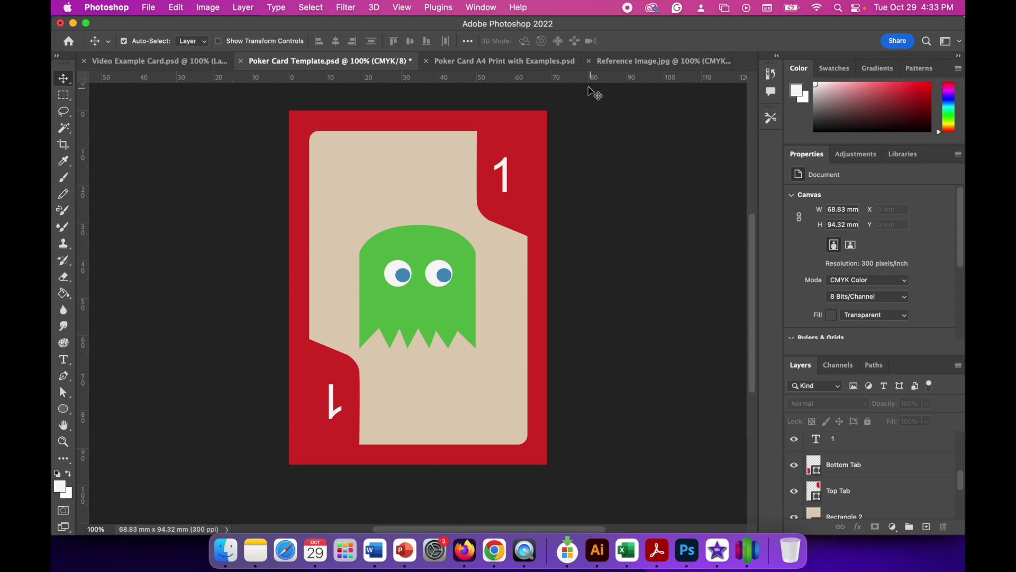
Look at the Poker Card A4 Print with Examples document and return to the card template.
left_click(491, 62)
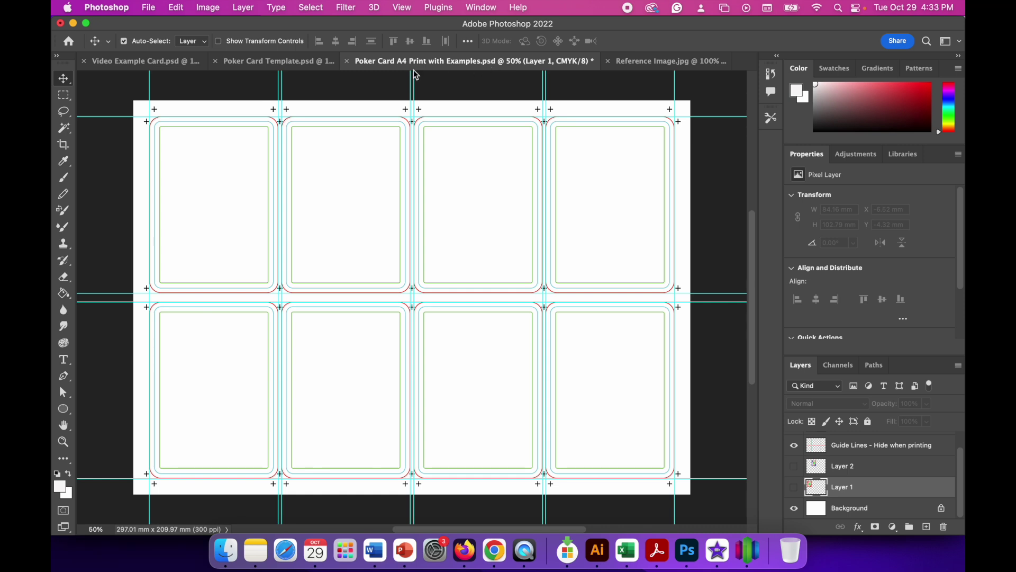
left_click(287, 62)
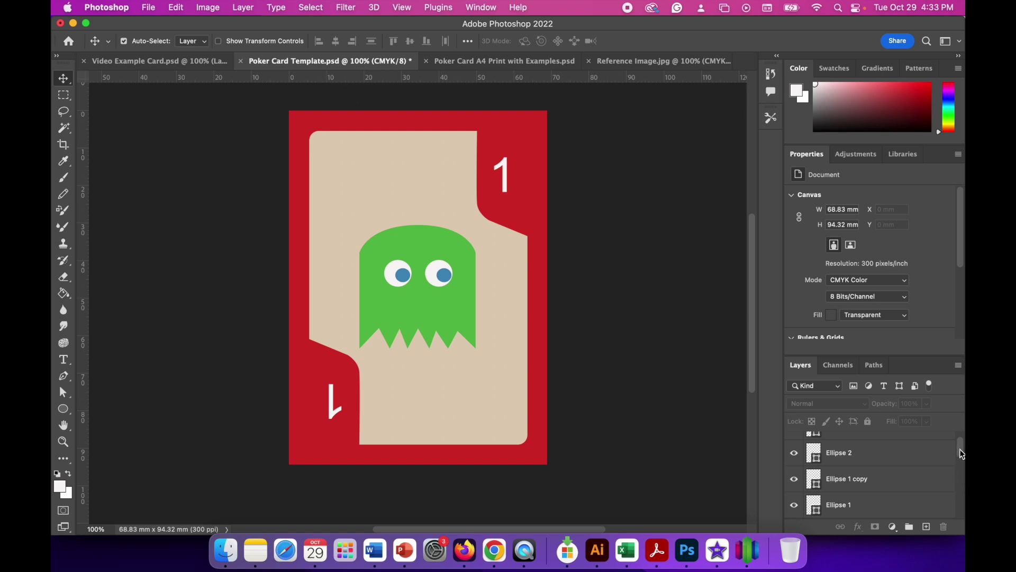
left_click_drag(963, 454, 962, 446)
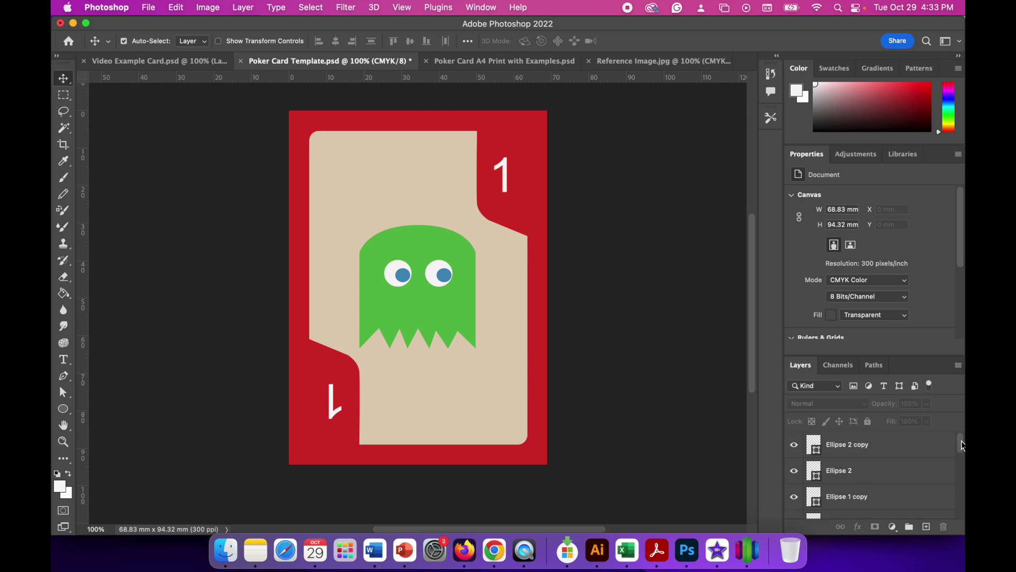
Group all artwork layers from Ellipse 2 copy down to Rectangle 1, and expand the group to show its contents.
left_click(858, 451)
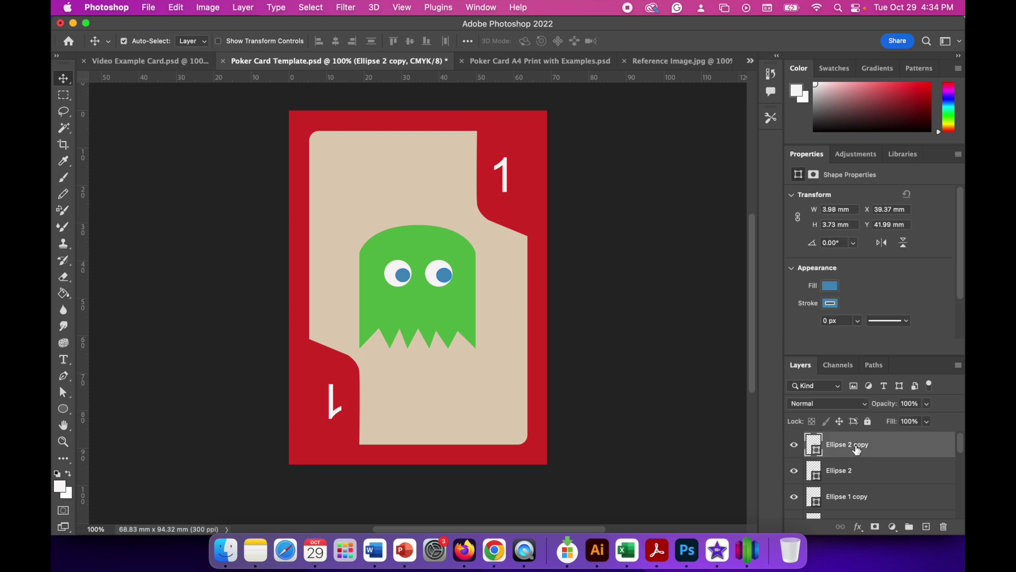
scroll(859, 452, "down", 5)
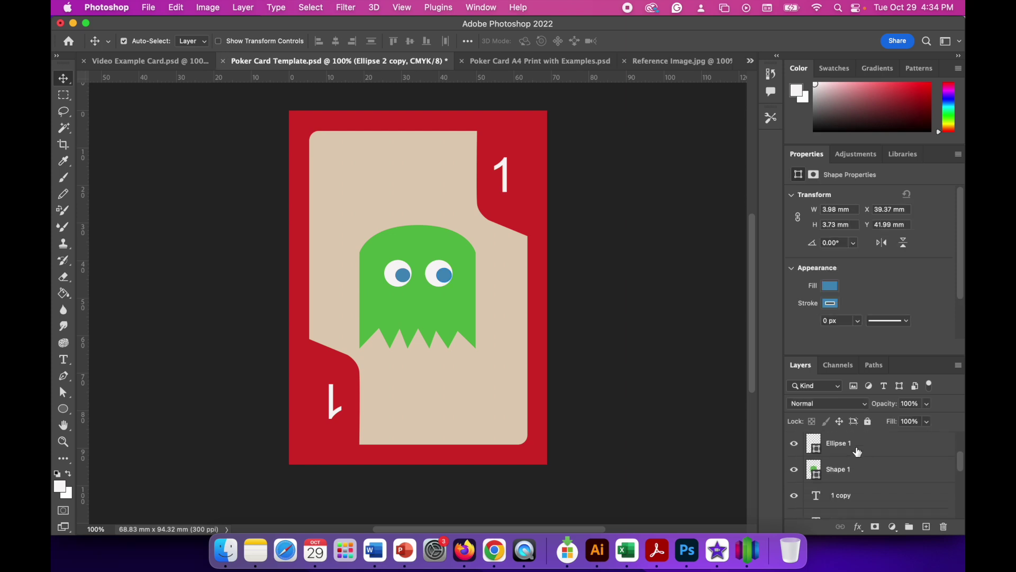
scroll(858, 451, "down", 5)
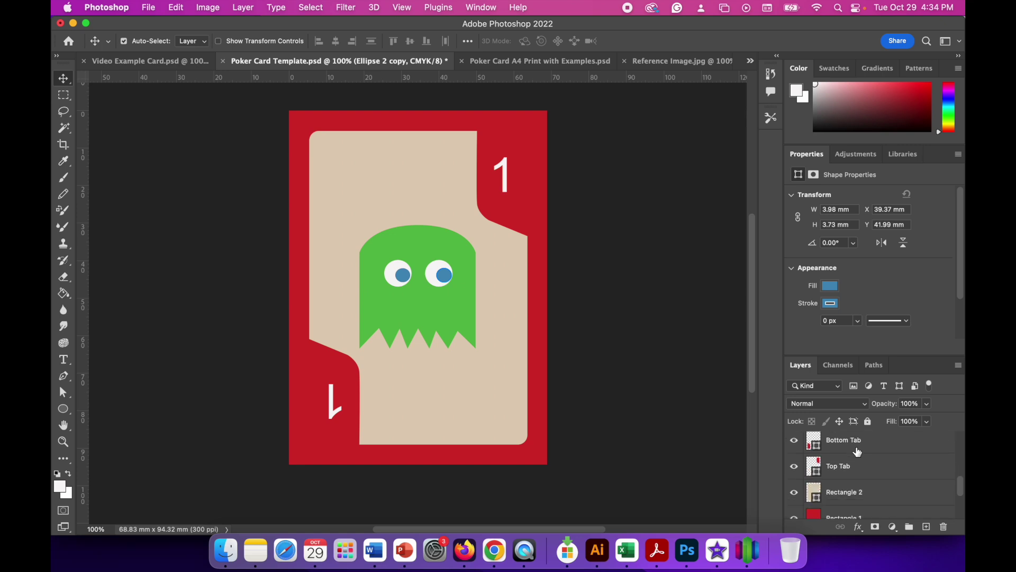
scroll(858, 451, "down", 3)
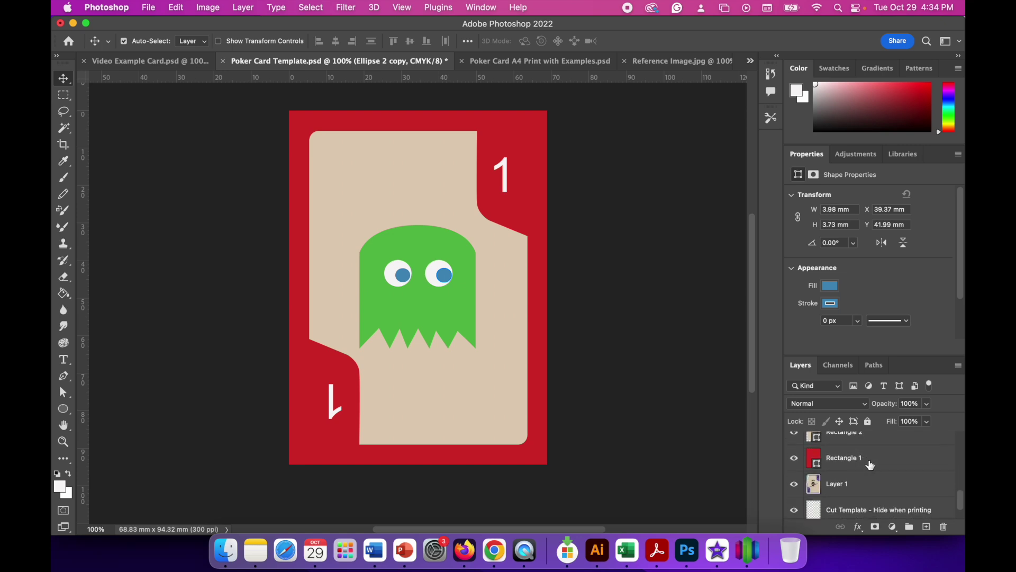
left_click(864, 465, "shift")
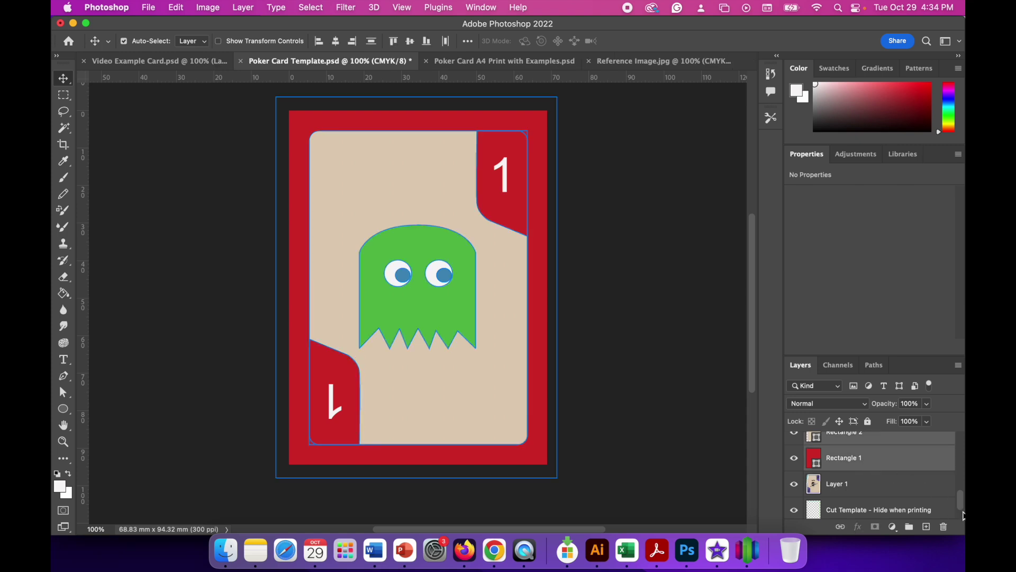
mouse_move(962, 508)
left_mouse_down()
mouse_move(963, 447)
mouse_move(965, 515)
left_mouse_up()
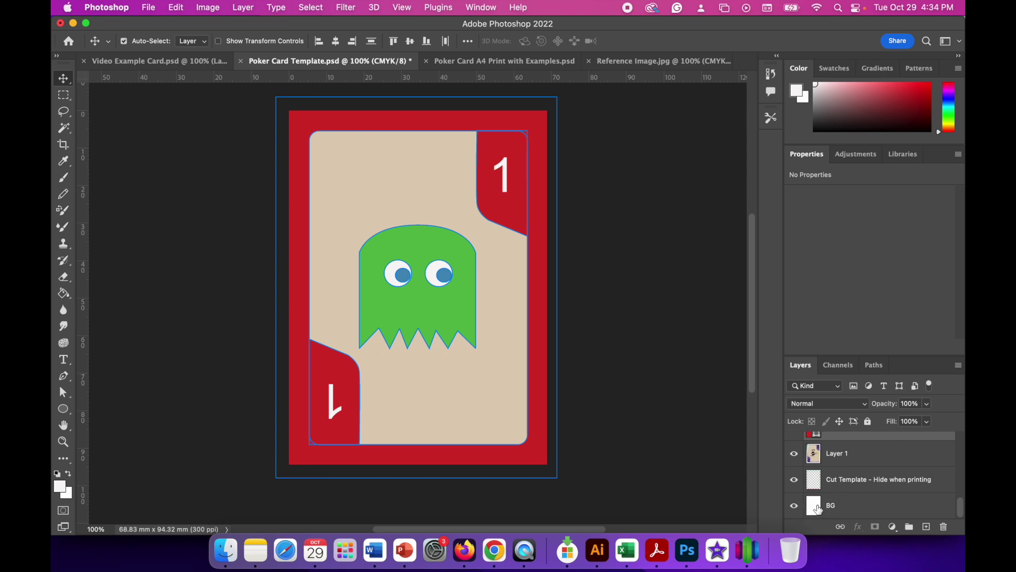
left_click_drag(959, 508, 963, 482)
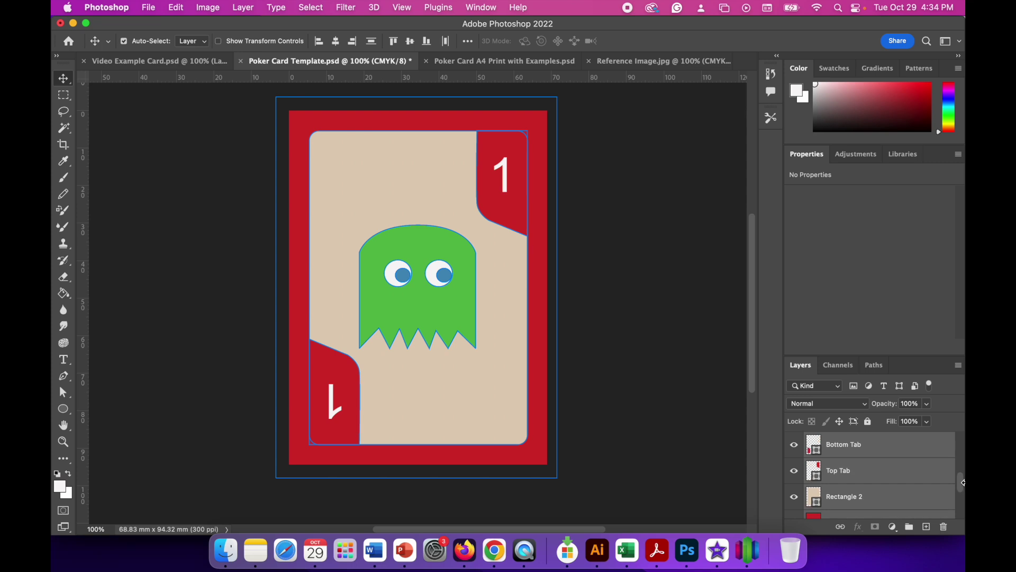
left_click(910, 529)
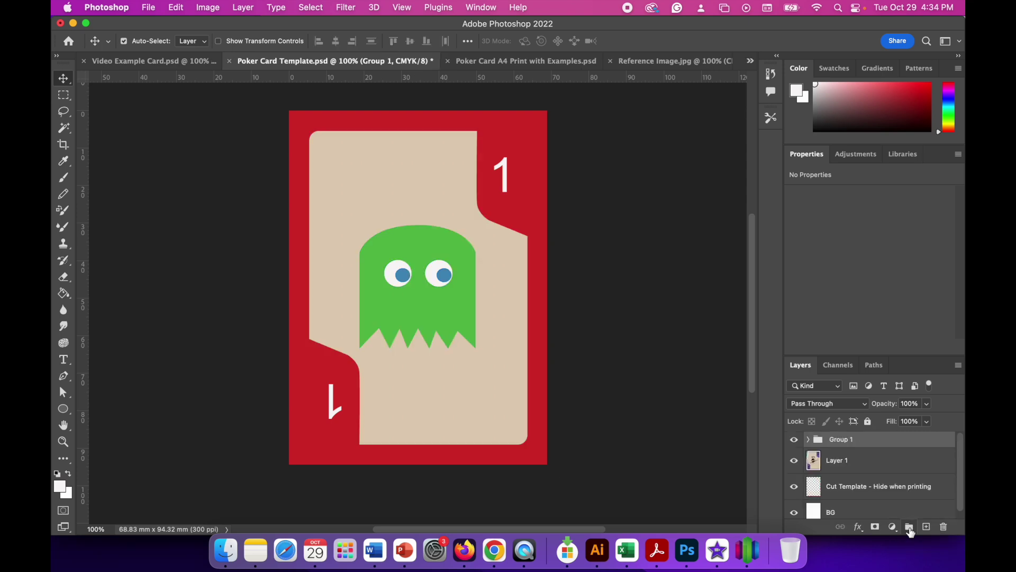
left_click(809, 440)
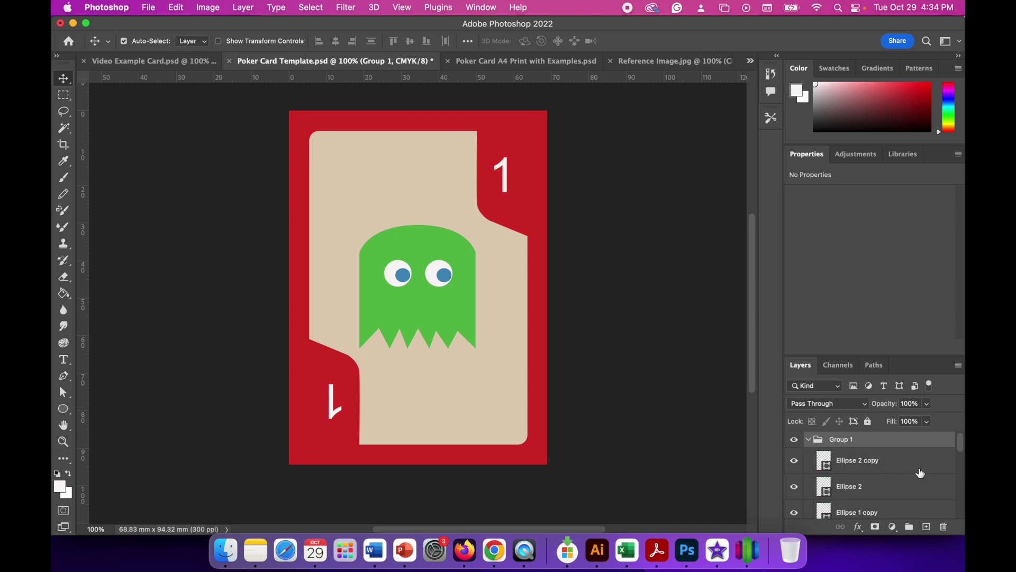
mouse_move(960, 449)
left_mouse_down()
mouse_move(959, 499)
mouse_move(963, 446)
left_mouse_up()
Create a merged copy of Group 1 as a separate layer and rename it Card 1.
key("super+alt+e")
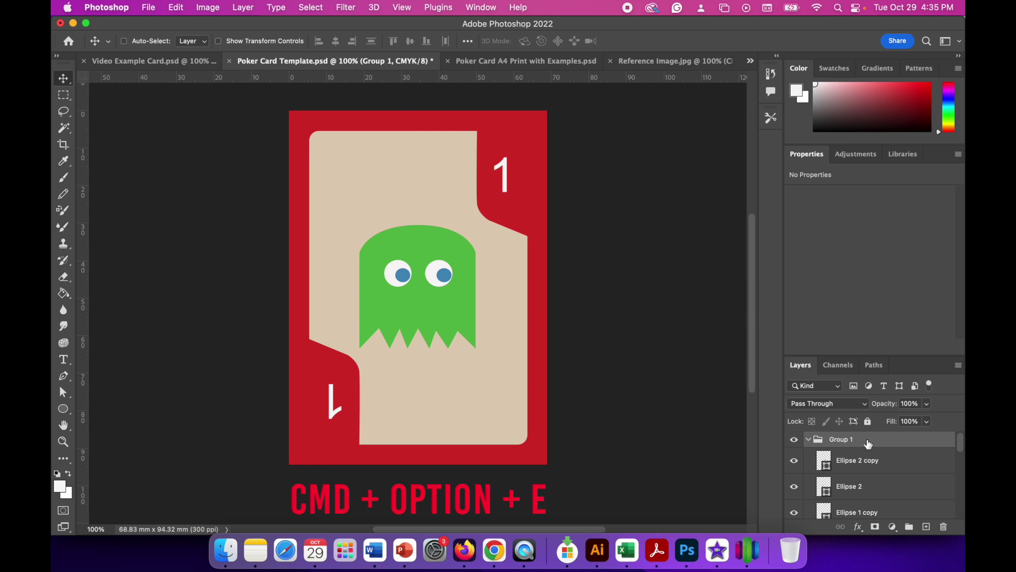
key("super+alt+e")
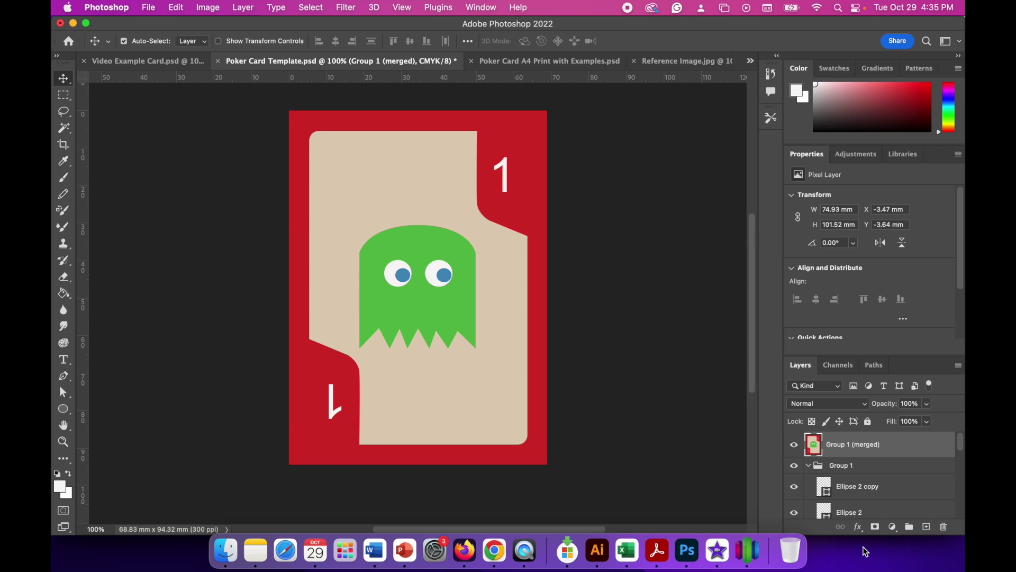
double_click(847, 447)
type("Card 1")
key("Return")
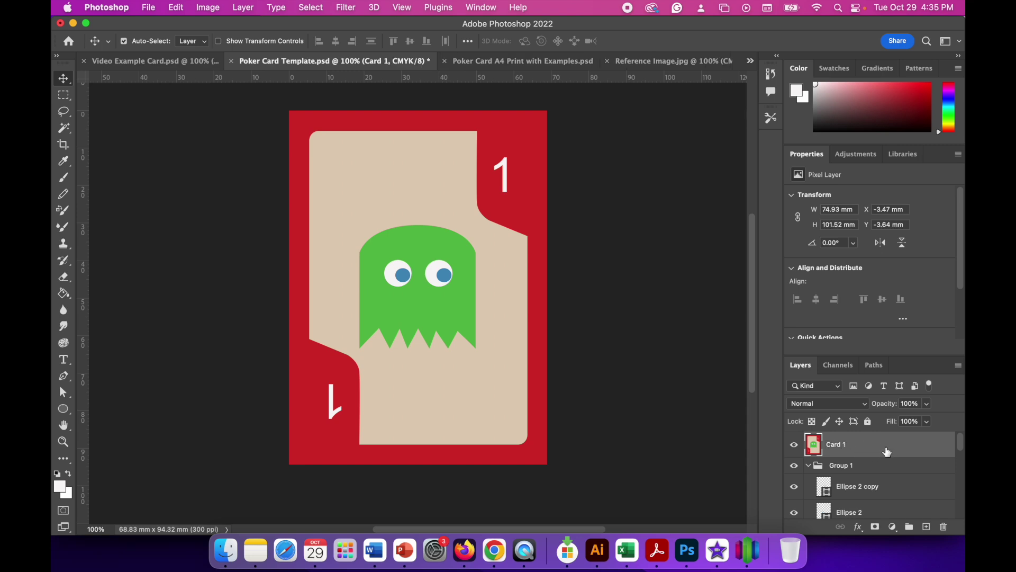
Select the whole canvas and copy the Card 1 layer's artwork.
key("super")
key("super+a")
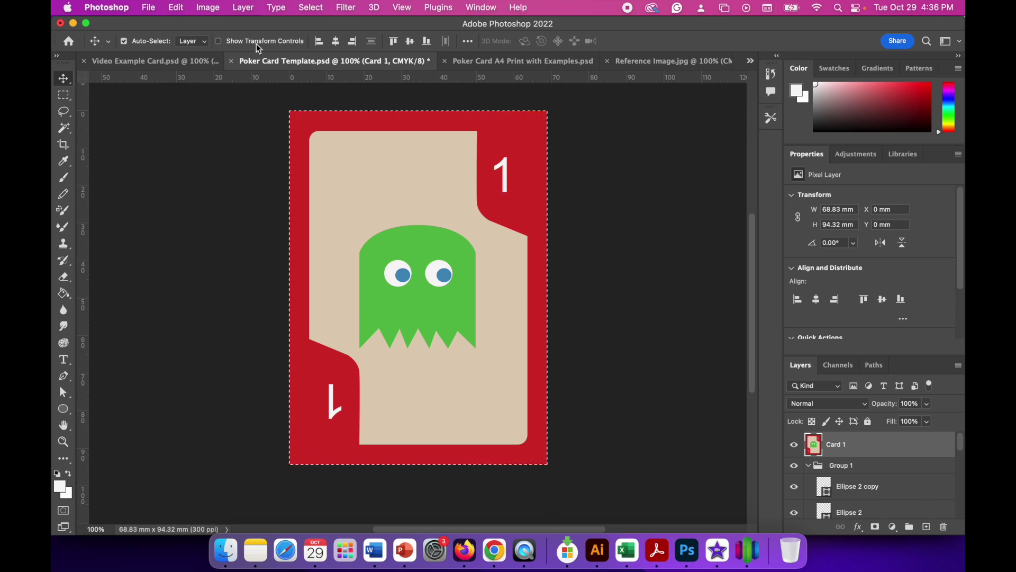
left_click(178, 12)
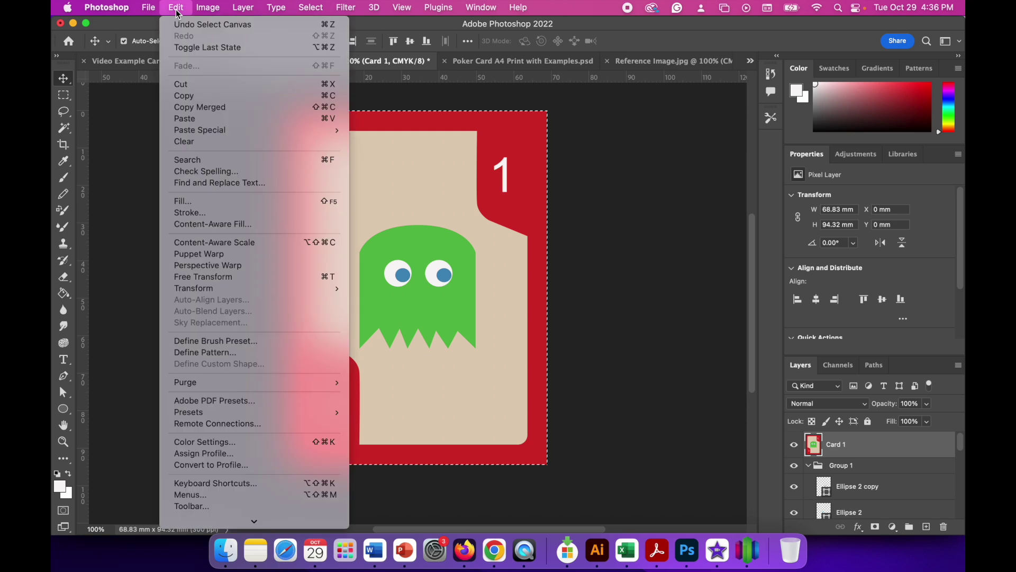
left_click(193, 97)
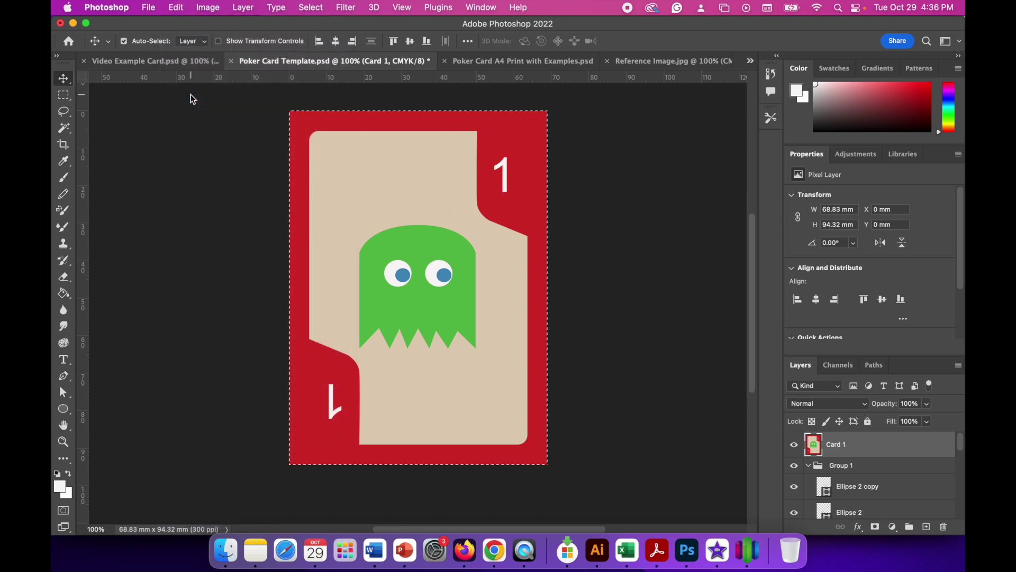
Paste the card into the Poker Card A4 Print with Examples document and align it to the first slot of the upper row.
left_click(512, 62)
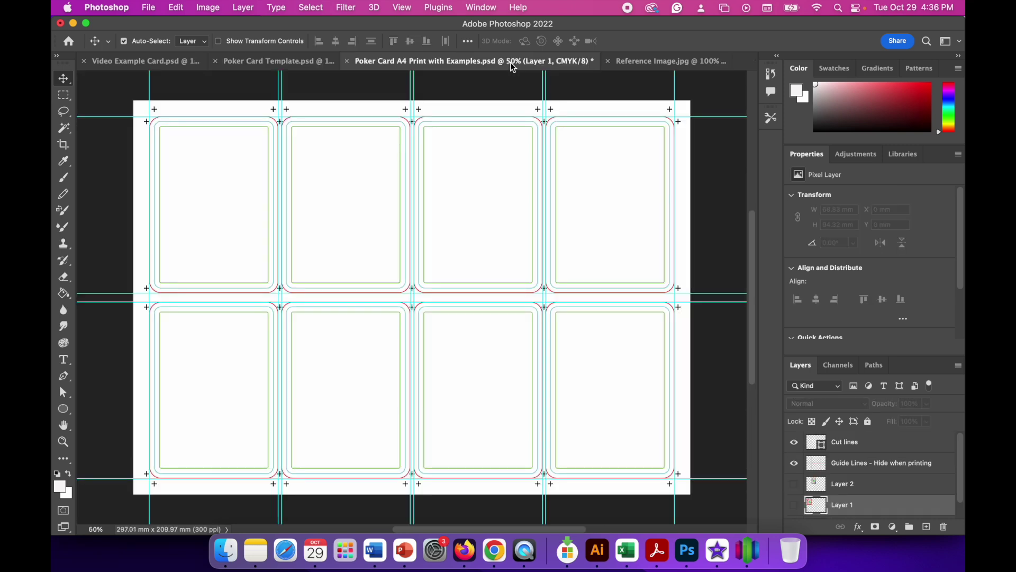
left_click(178, 9)
left_click(195, 118)
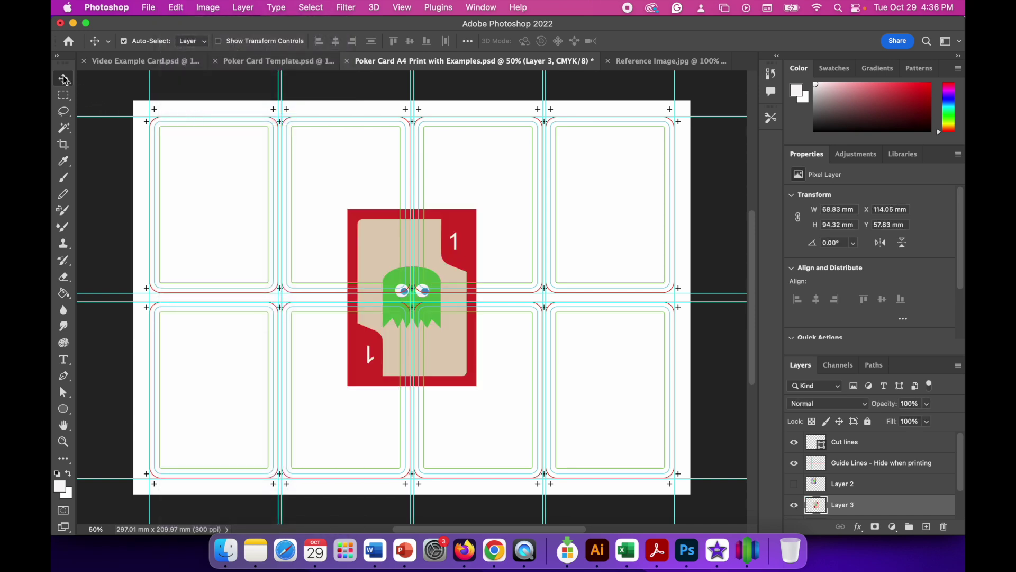
left_click_drag(384, 252, 188, 168)
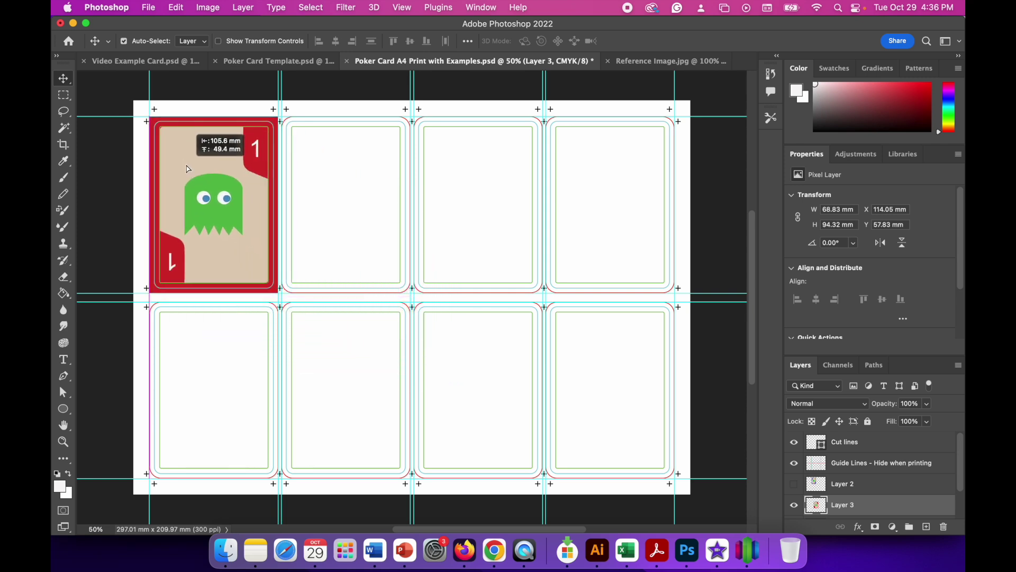
left_click_drag(188, 169, 188, 169)
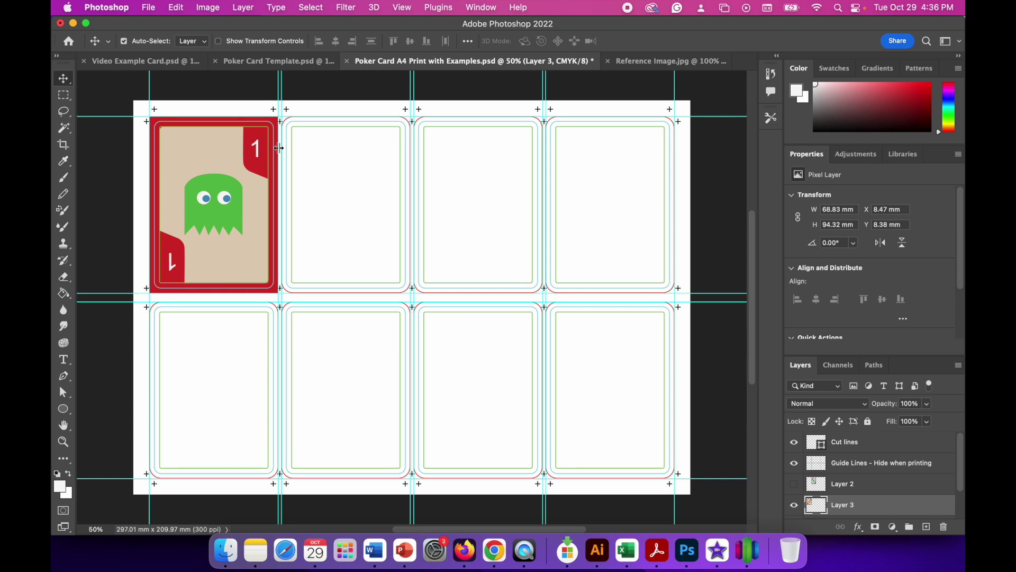
Return to the Poker Card Template document and clear the selection around the canvas.
left_click(275, 62)
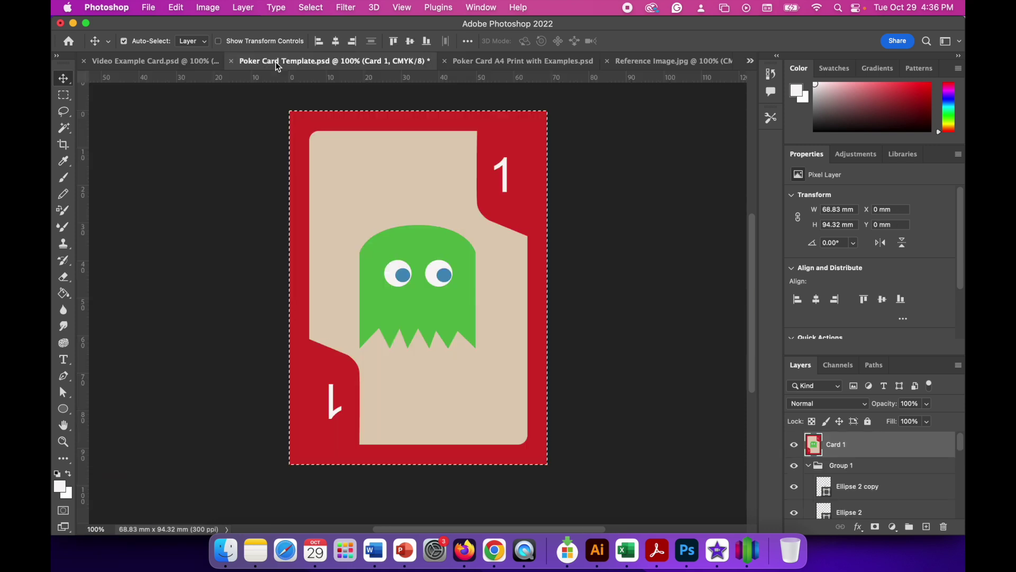
left_click(171, 146)
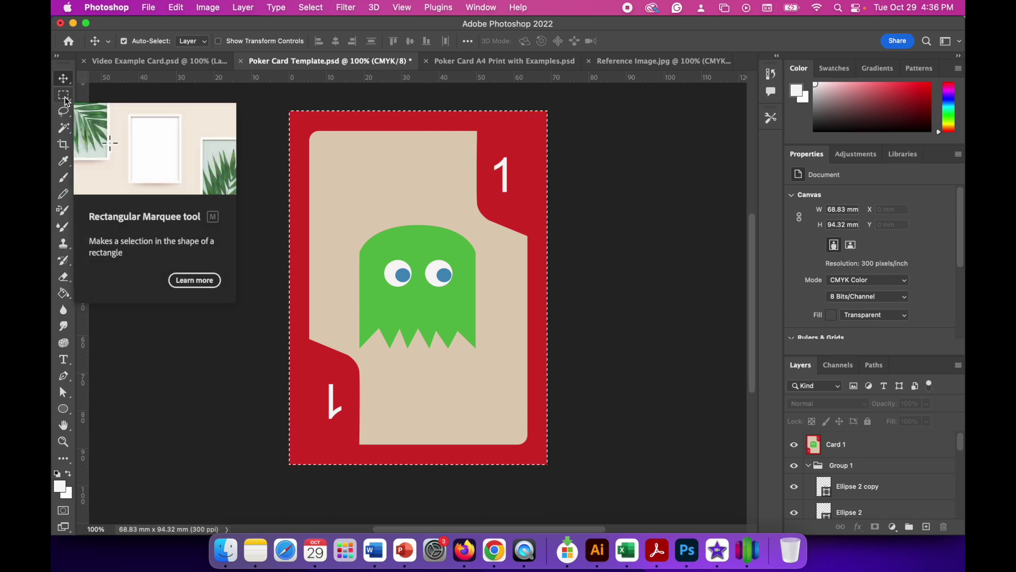
left_click(64, 97)
left_click(193, 167)
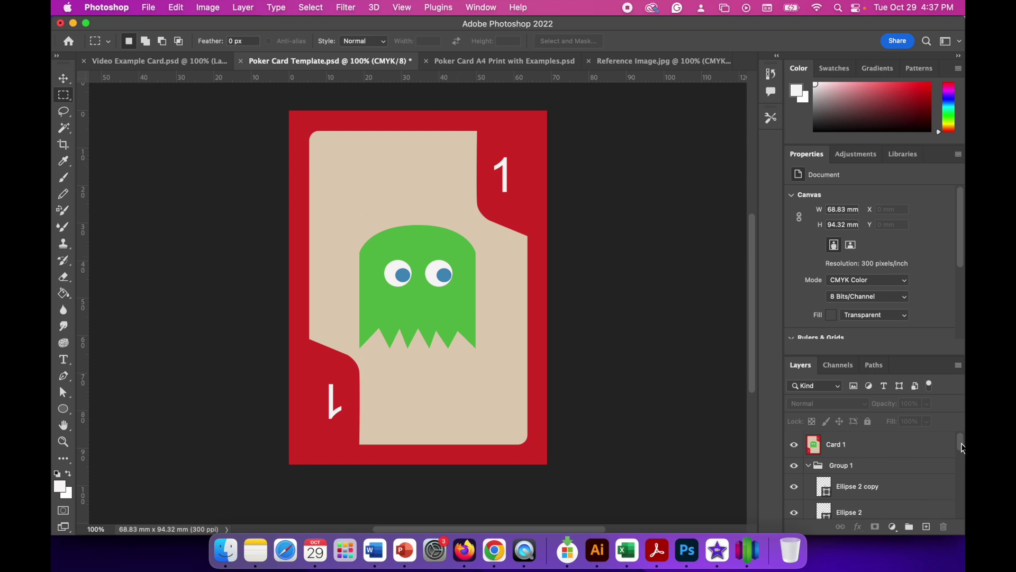
Set both the fill and stroke of the Rectangle 1 background to the recently used blue.
left_click_drag(961, 444, 959, 499)
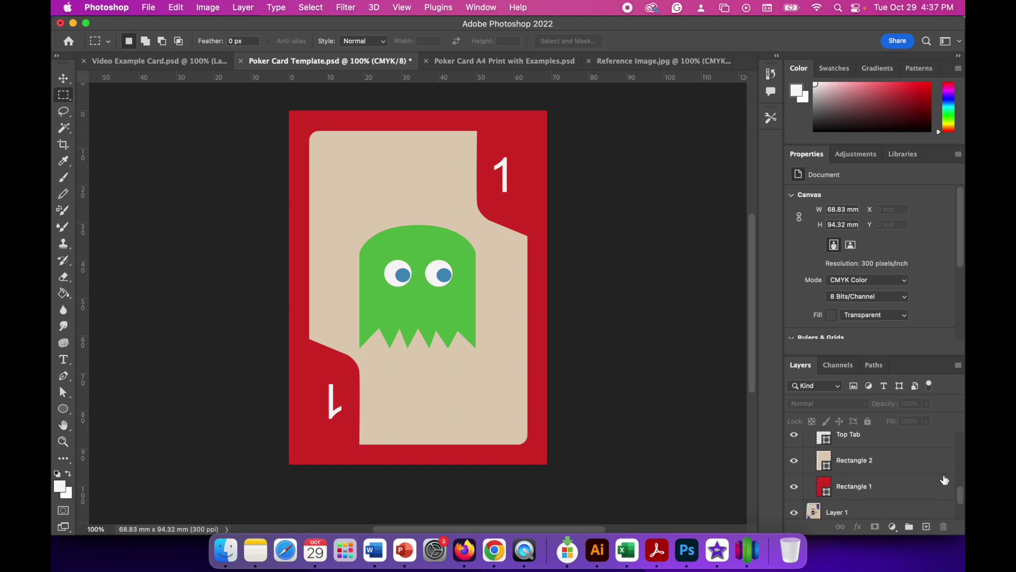
left_click(850, 491)
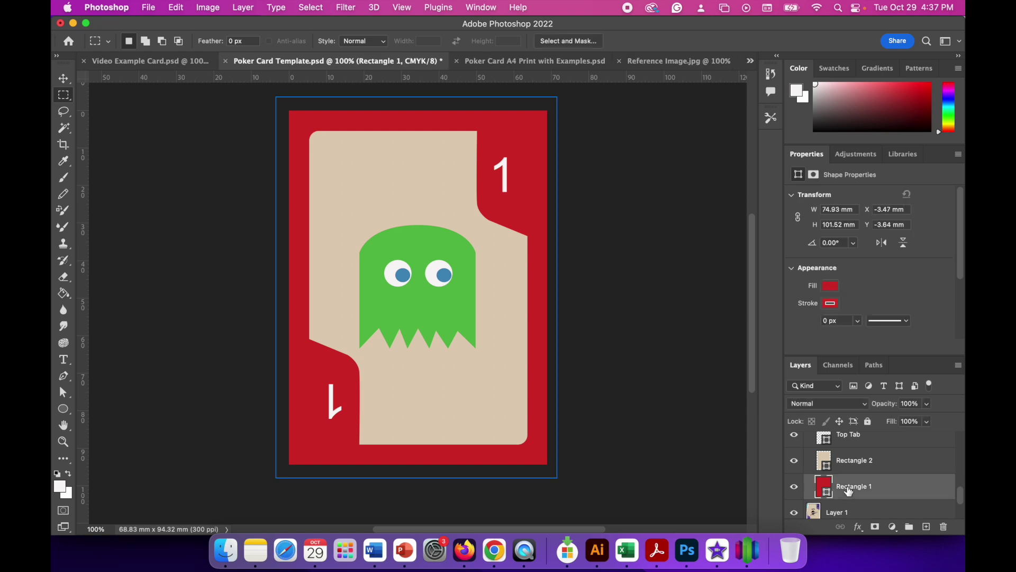
left_click(832, 287)
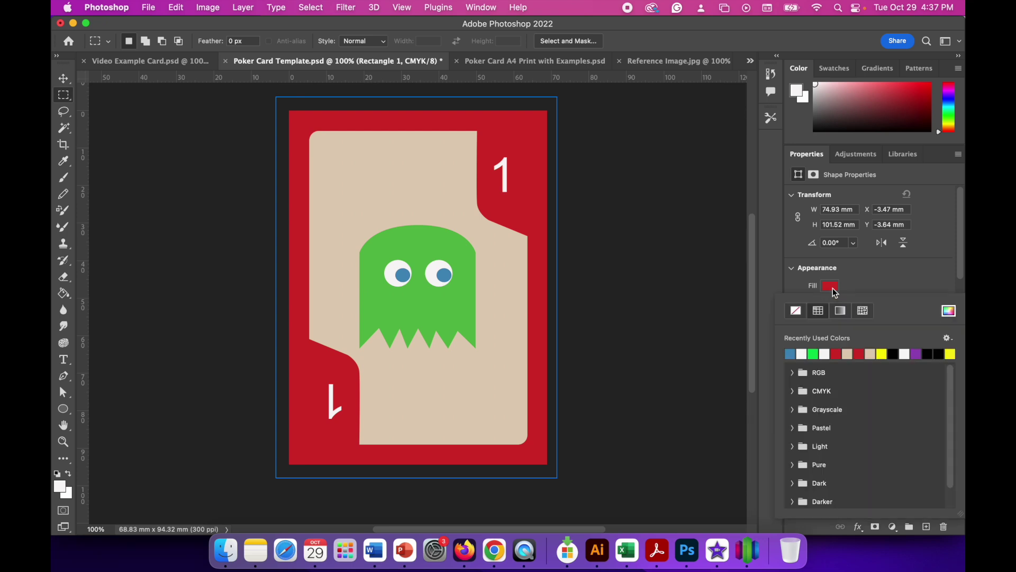
left_click(791, 353)
left_click(905, 281)
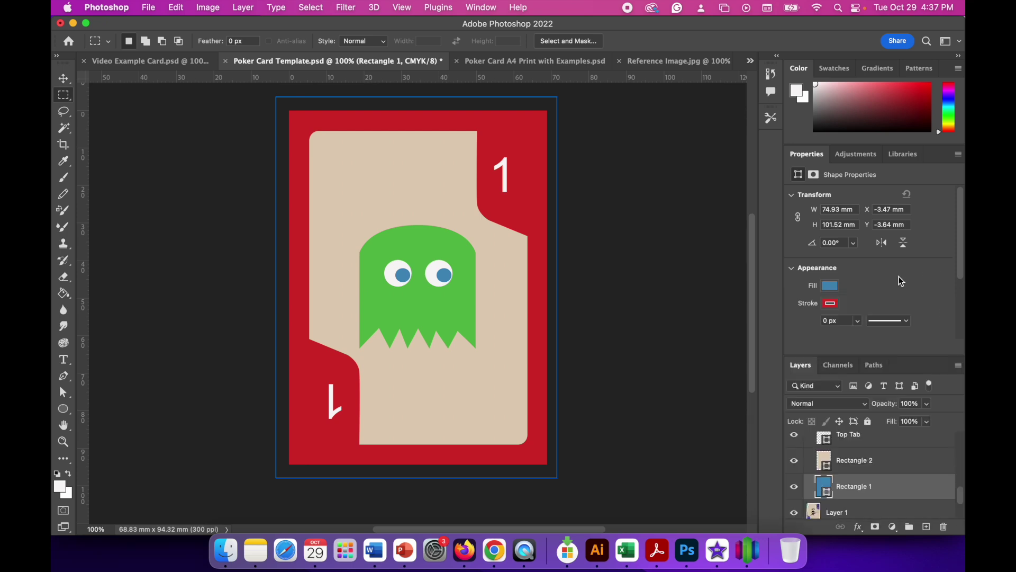
left_click(831, 302)
left_click(792, 367)
left_click(906, 278)
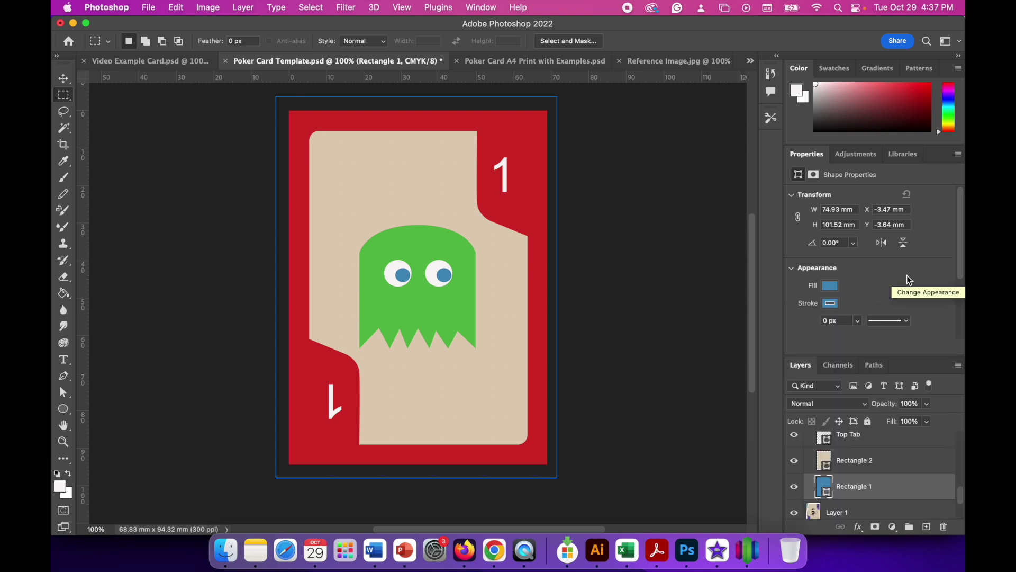
Hide the merged Card 1 layer above the artwork group.
scroll(876, 464, "up", 1)
scroll(876, 464, "up", 10)
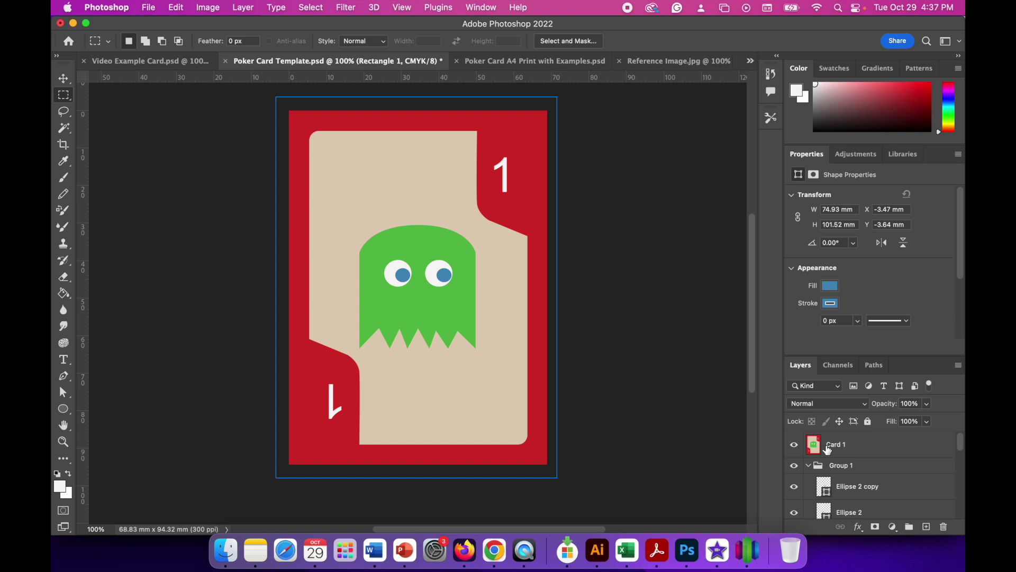
left_click(795, 446)
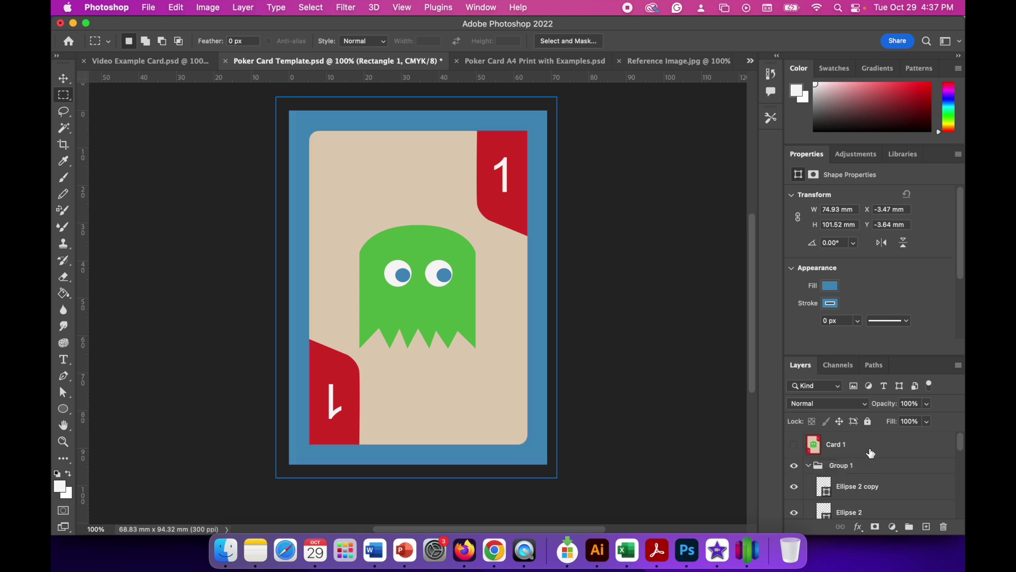
Recolor the Top Tab shape's fill and stroke with the same blue as the card background.
left_click_drag(962, 449, 963, 506)
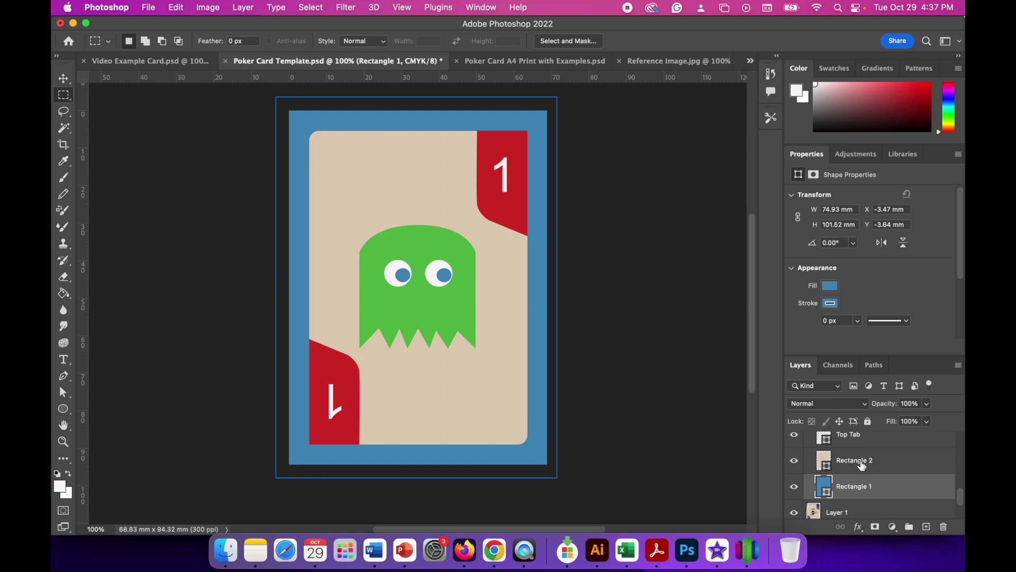
left_click_drag(963, 499, 963, 489)
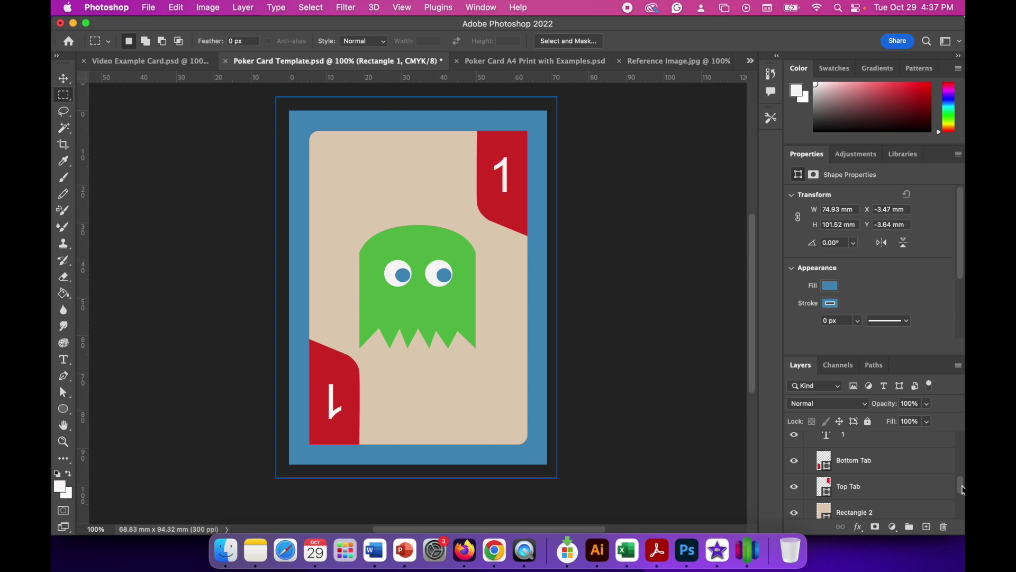
left_click(851, 490)
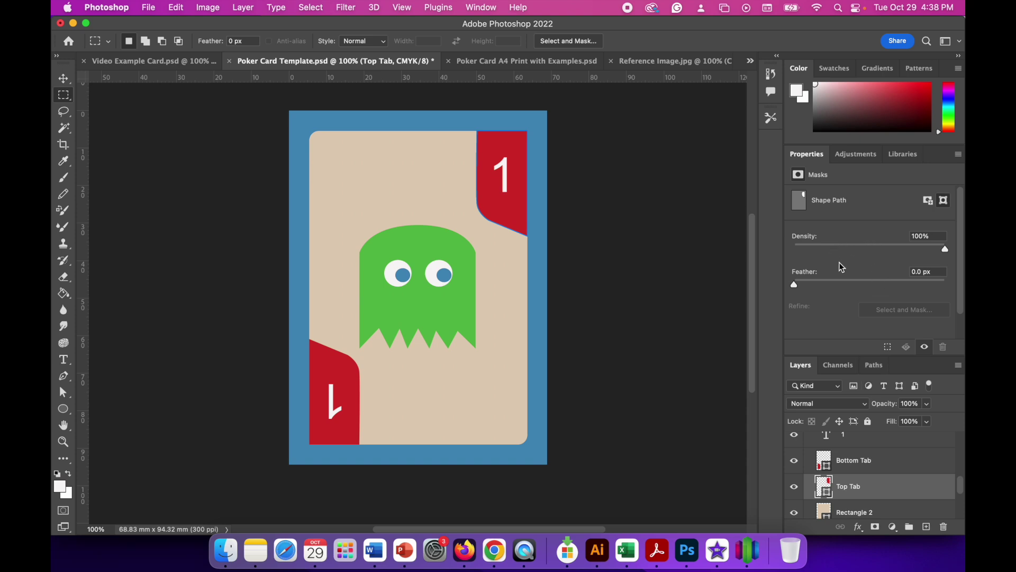
left_click(64, 377)
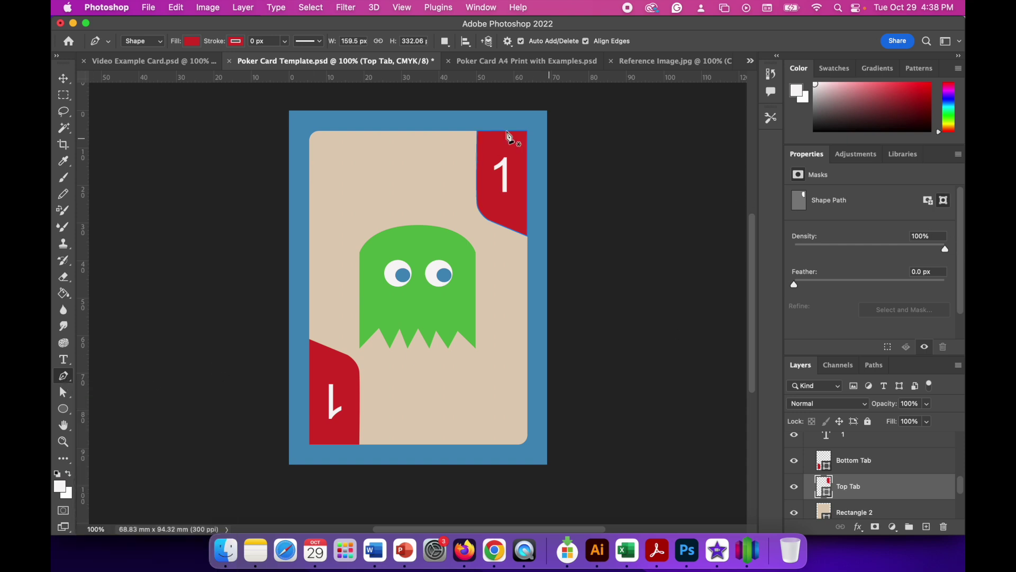
left_click(193, 42)
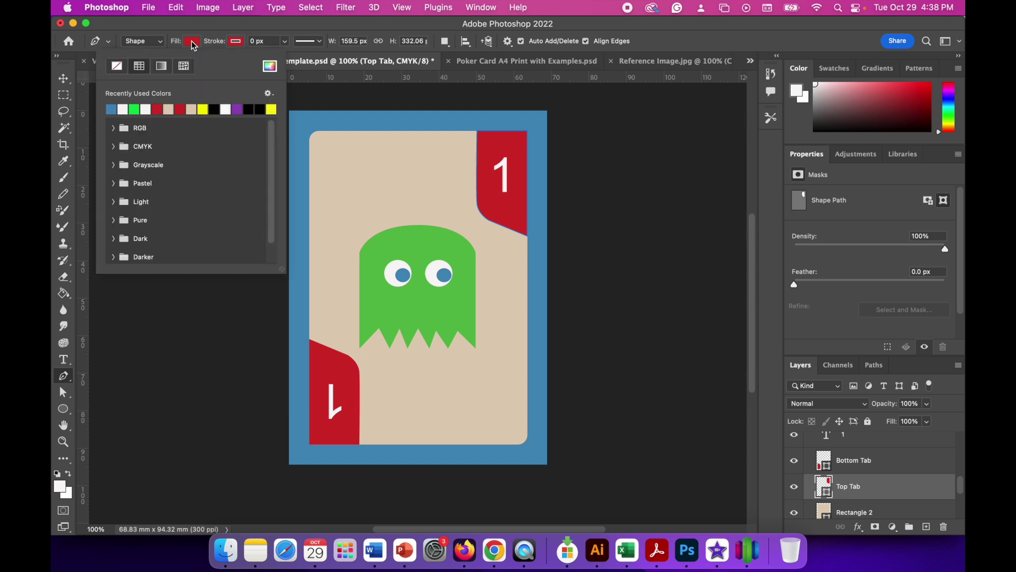
left_click(113, 109)
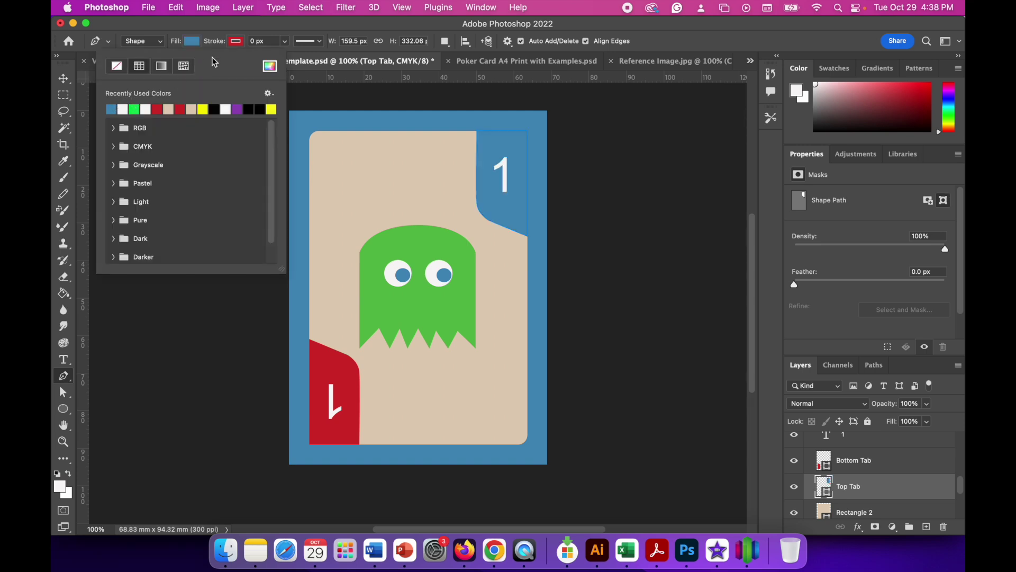
left_click(237, 42)
left_click(156, 109)
left_click(331, 35)
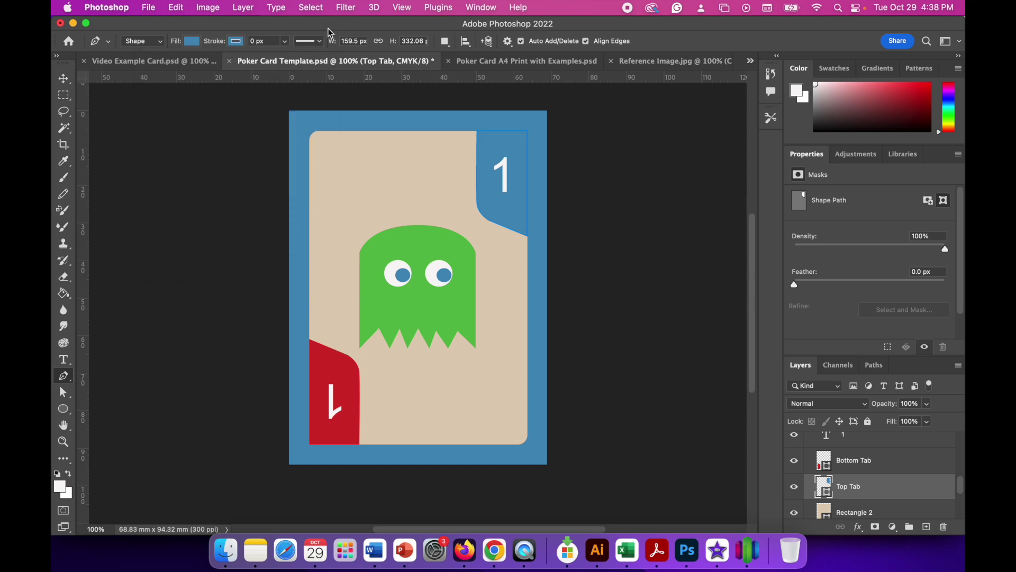
Recolor the Bottom Tab shape's fill and stroke with the same blue as the card background.
left_click(862, 464)
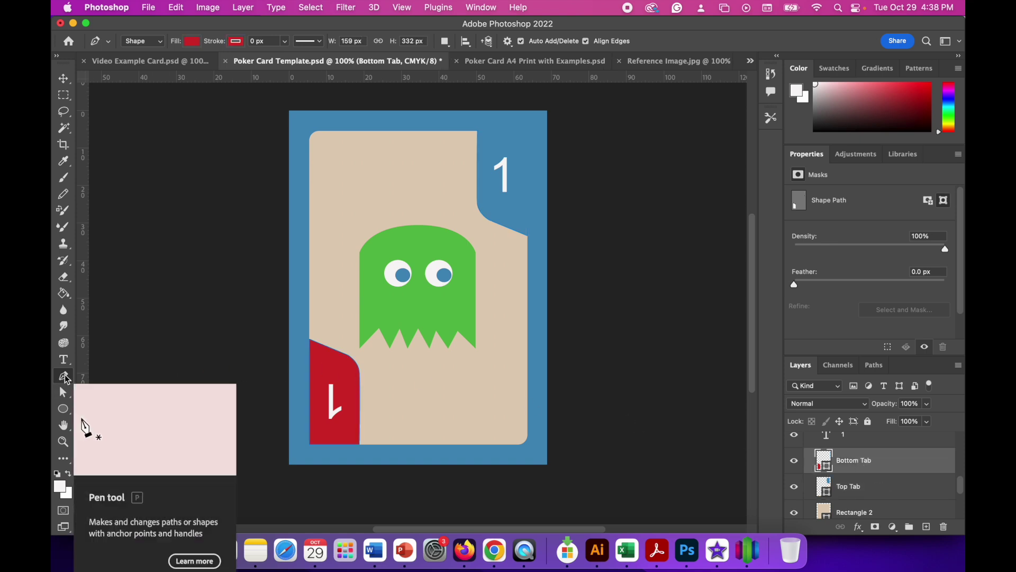
left_click(64, 79)
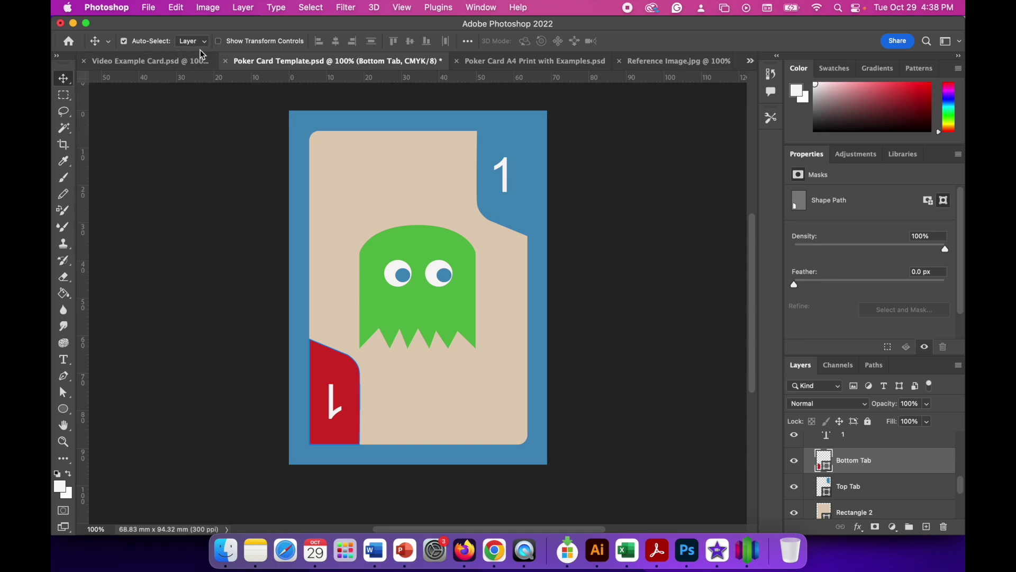
left_click(64, 378)
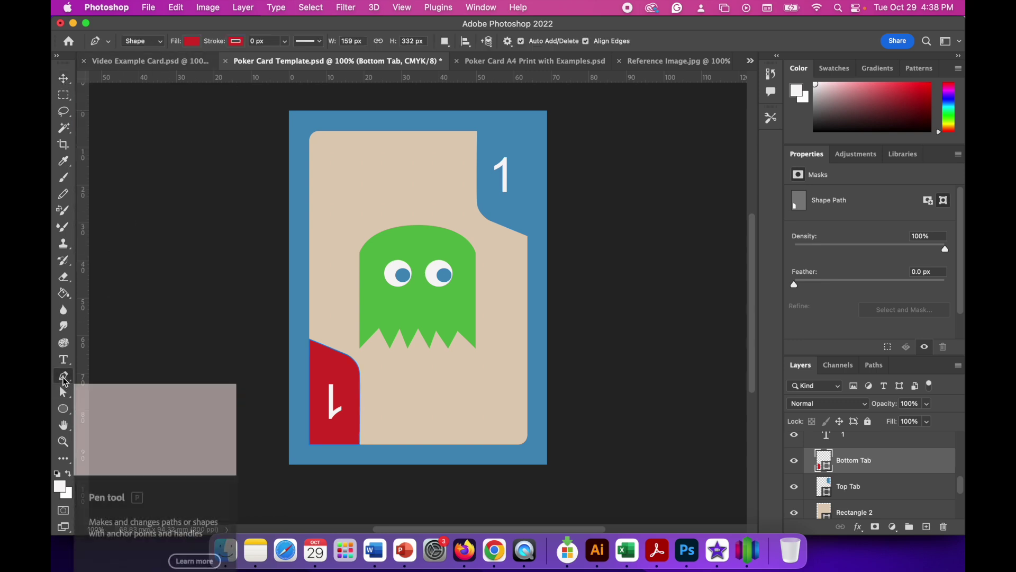
left_click(192, 41)
left_click(112, 110)
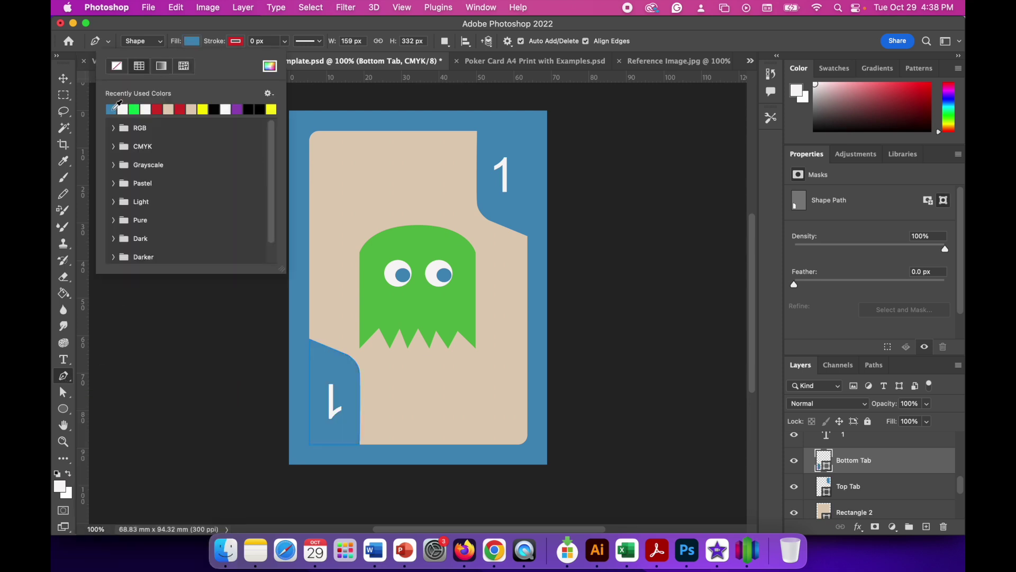
left_click(238, 42)
left_click(159, 109)
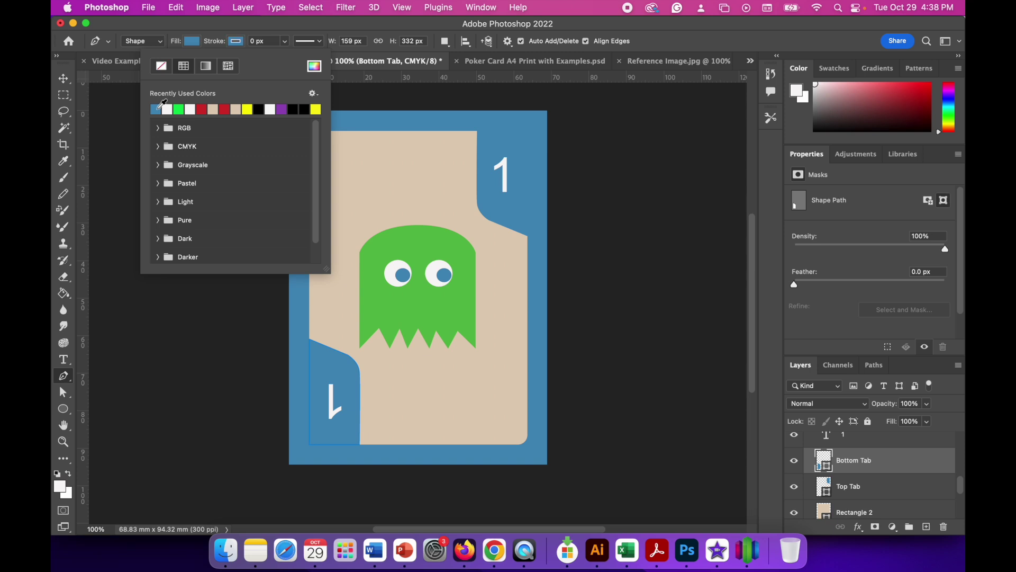
left_click(396, 28)
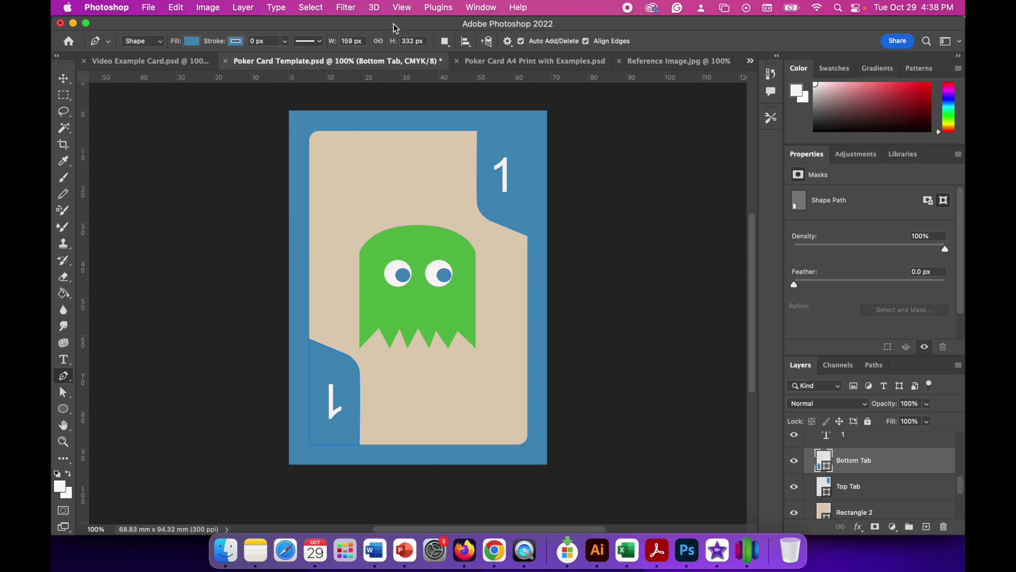
Rename the Shape 1 layer as Ghost.
scroll(879, 461, "up", 3)
scroll(882, 461, "up", 1)
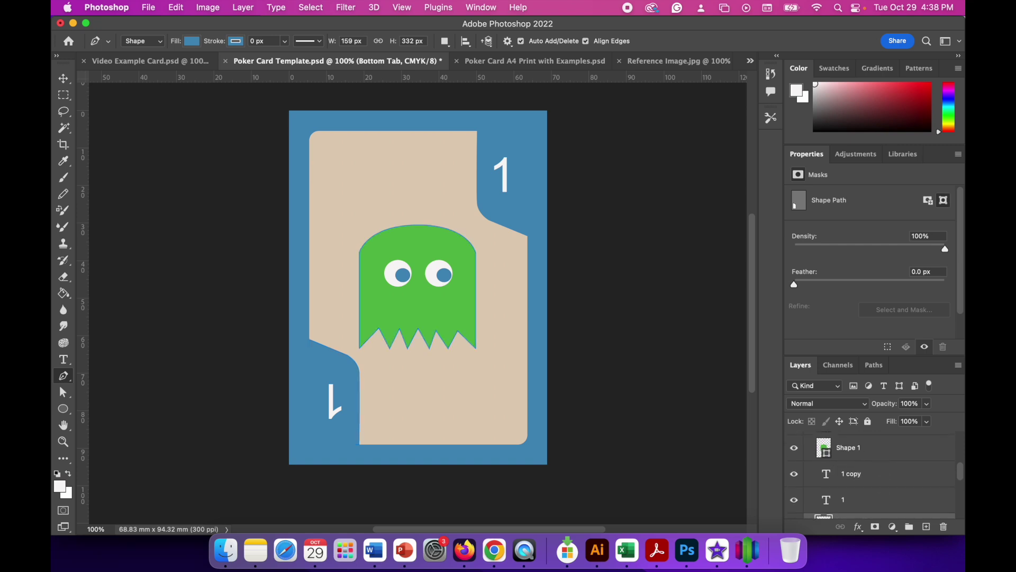
left_click(853, 453)
double_click(848, 452)
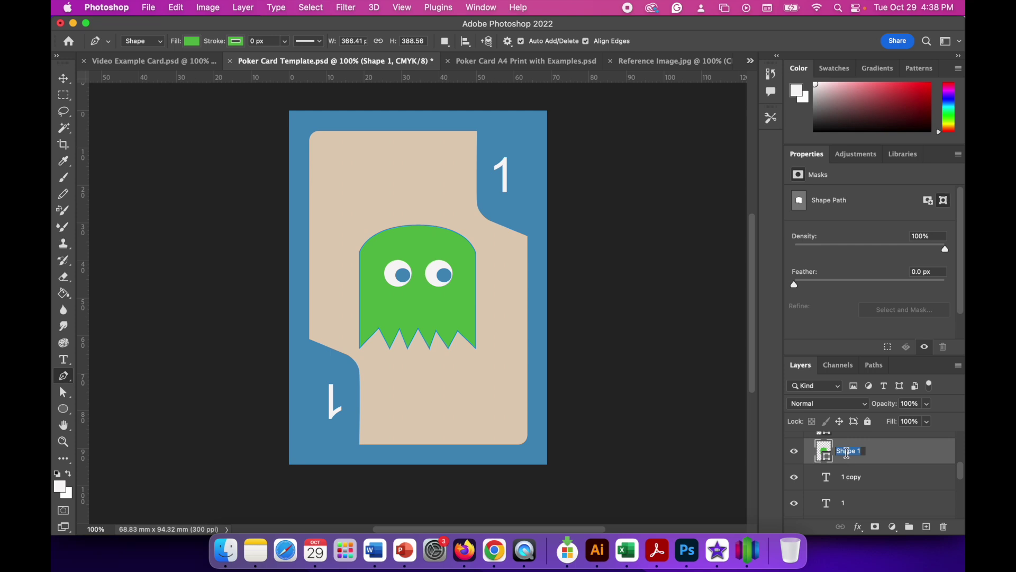
type("Ghost")
key("Return")
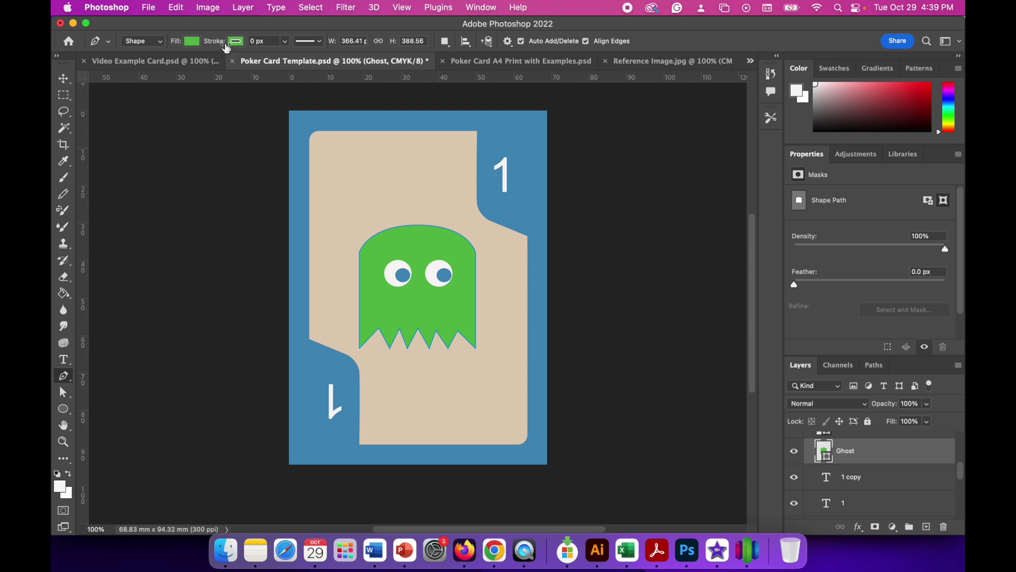
Set the Ghost shape's fill and stroke to the recently used purple.
left_click(192, 45)
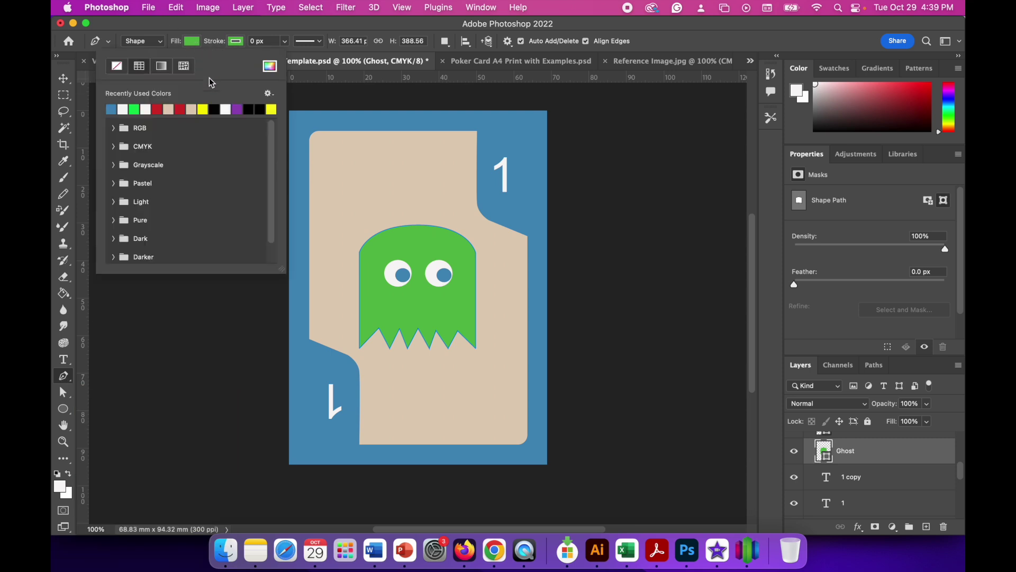
left_click(238, 109)
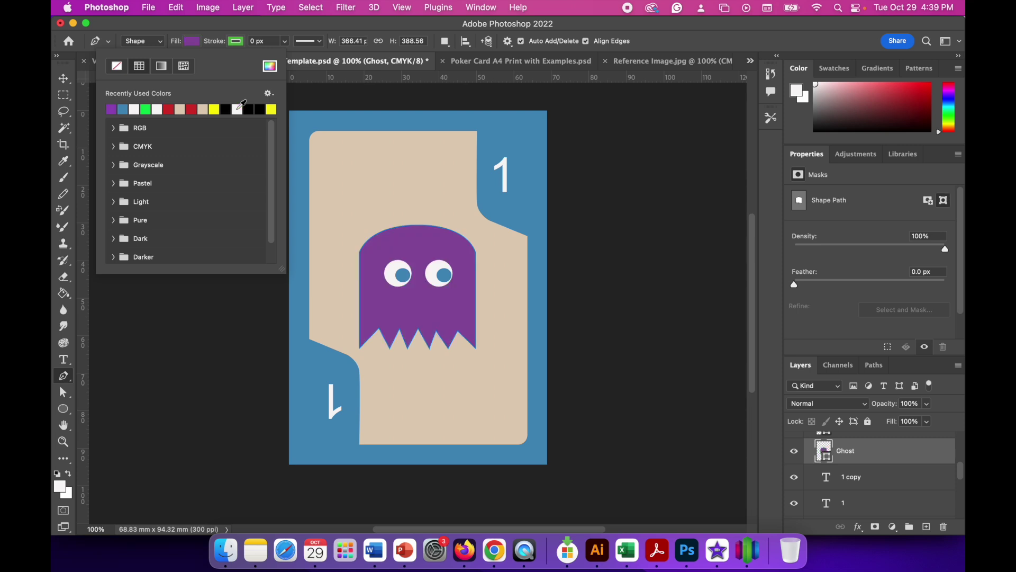
left_click(236, 45)
left_click(156, 109)
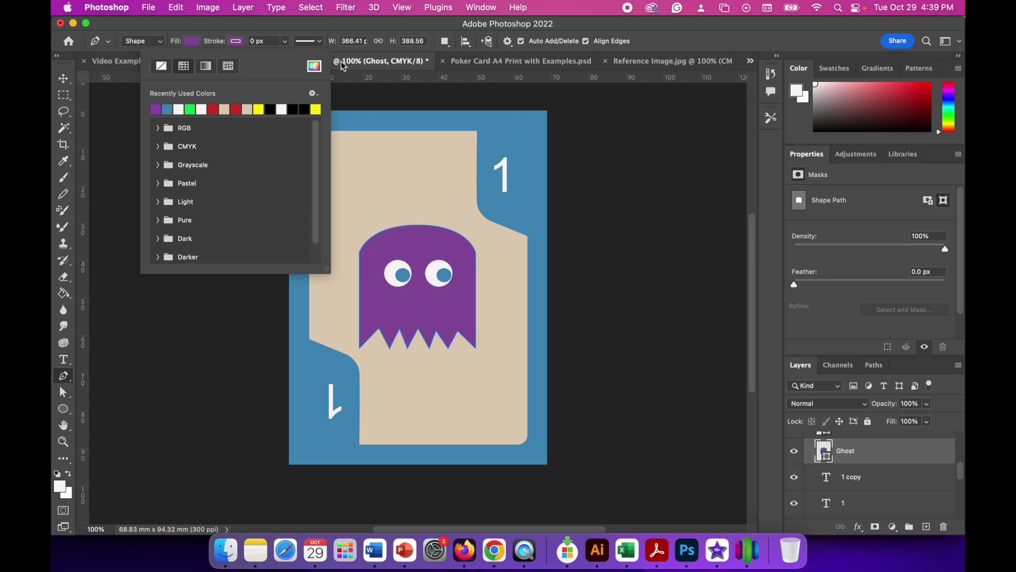
left_click(415, 32)
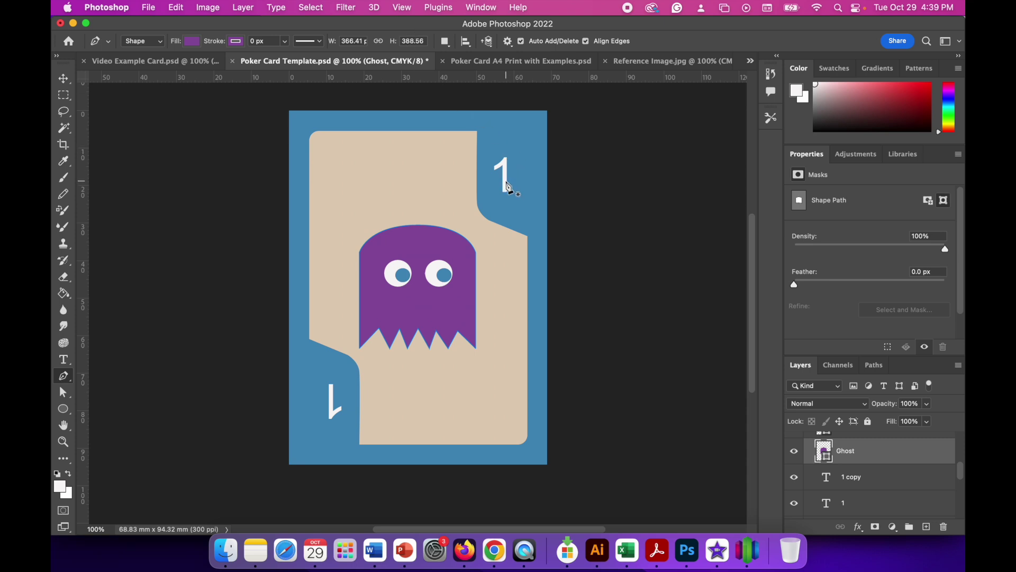
Change the number on the top tab to 2 with the Type tool.
left_click(64, 360)
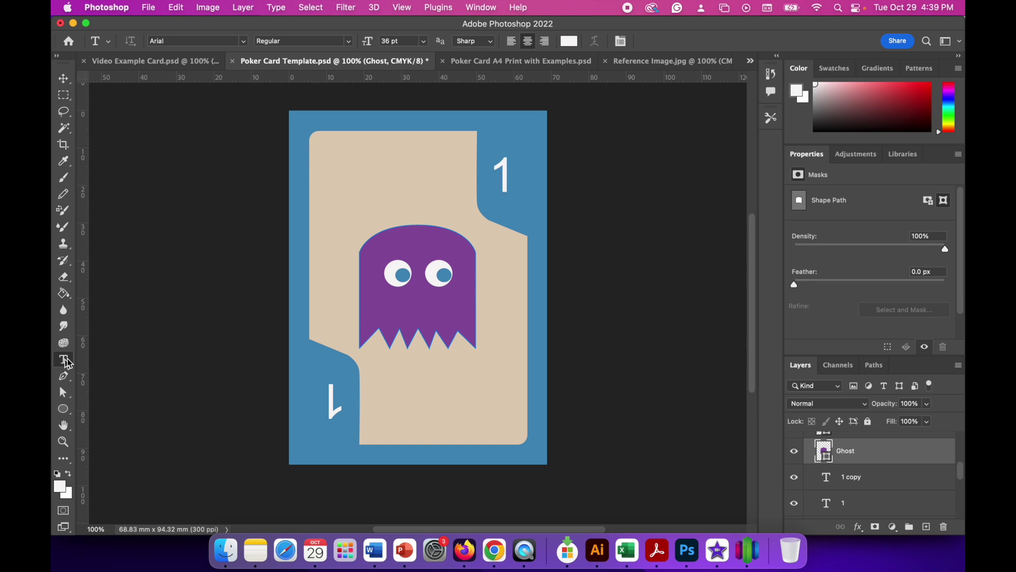
left_click(498, 176)
double_click(503, 175)
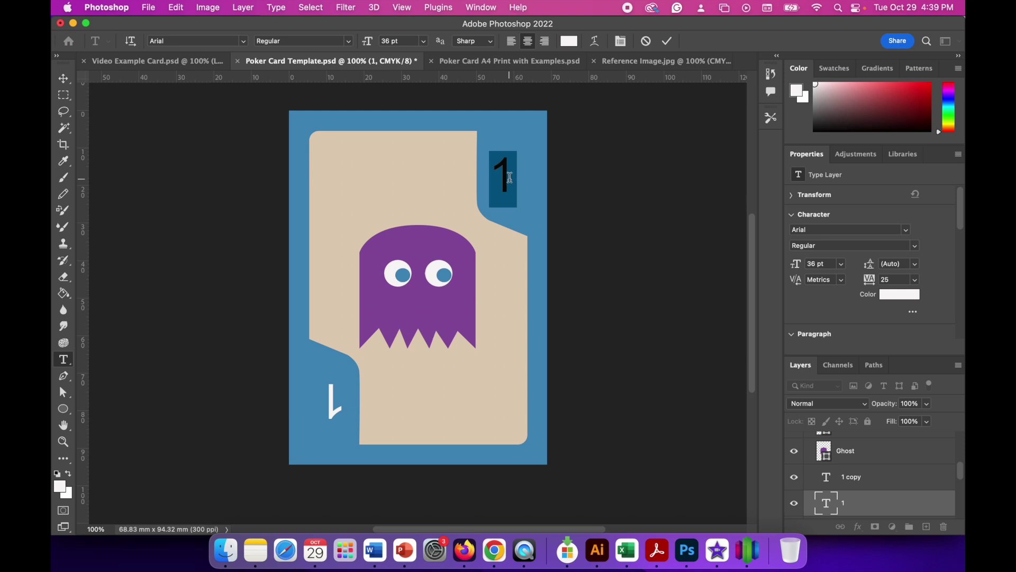
type("2")
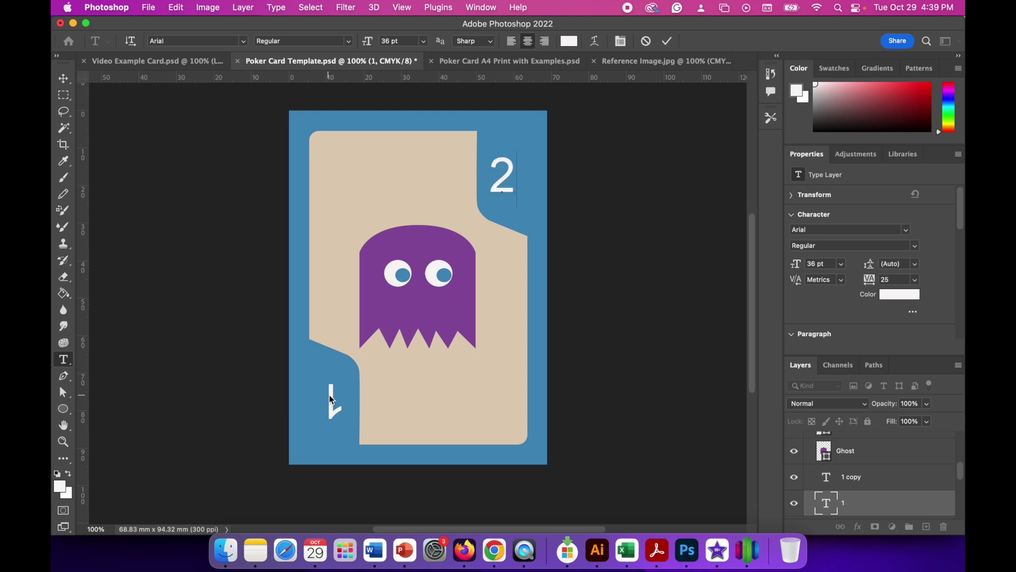
left_click(669, 42)
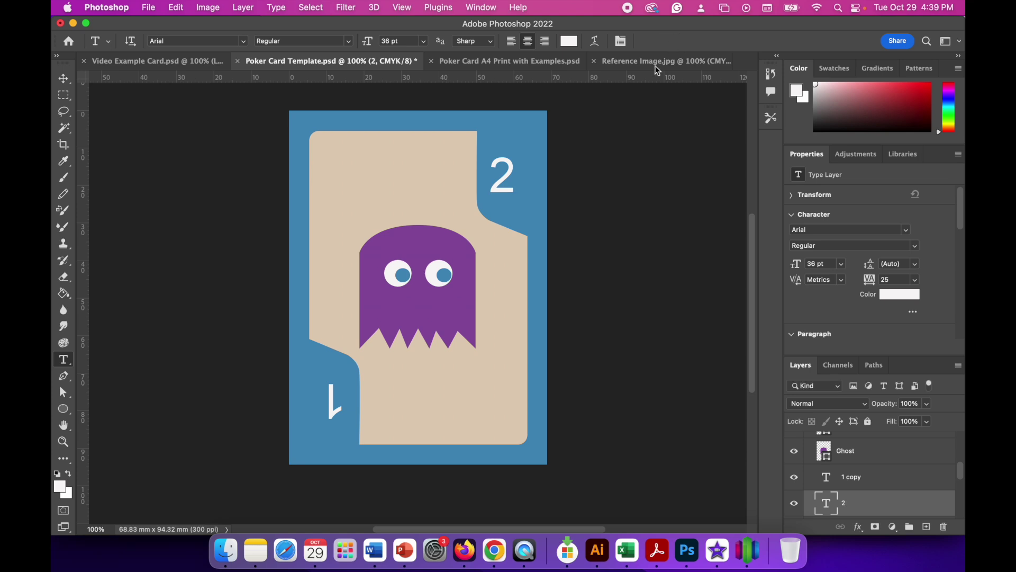
Change the upside-down number on the bottom tab to 2 with the Type tool.
left_click(326, 401)
left_click_drag(328, 401, 345, 401)
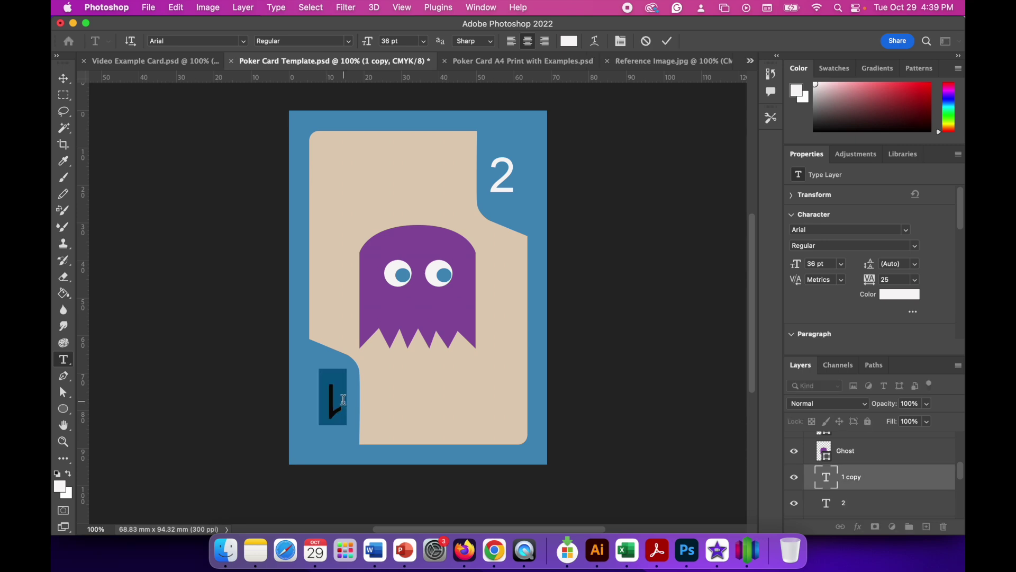
type("2")
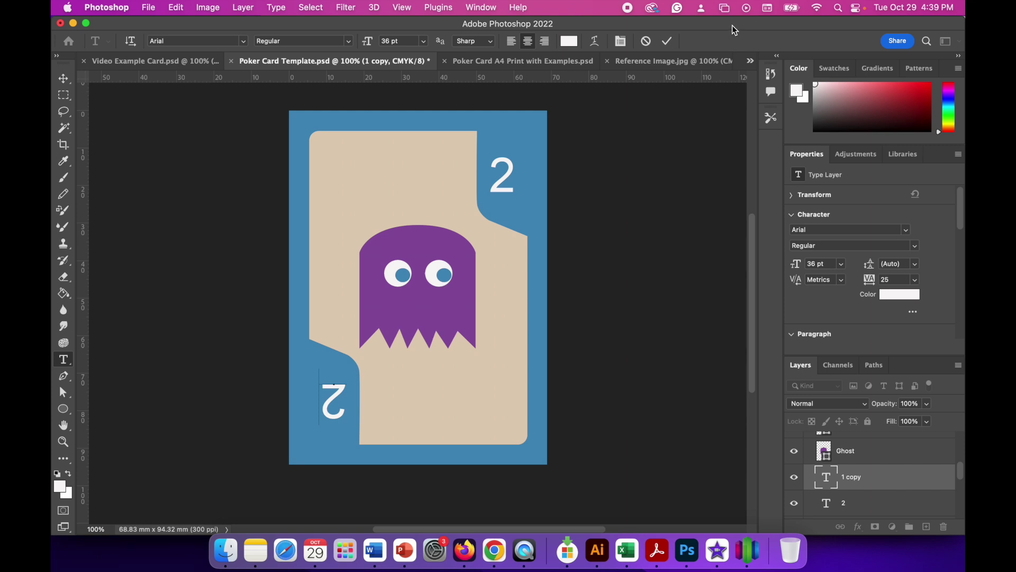
left_click(668, 42)
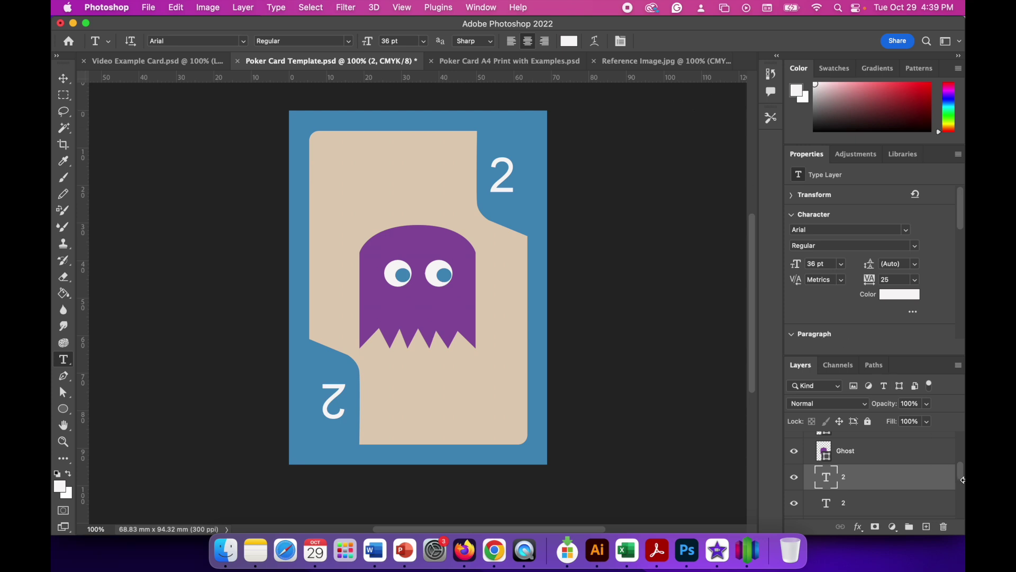
Merge a copy of Group 1 into a new layer and rename that layer Card 2.
left_click_drag(960, 470, 961, 436)
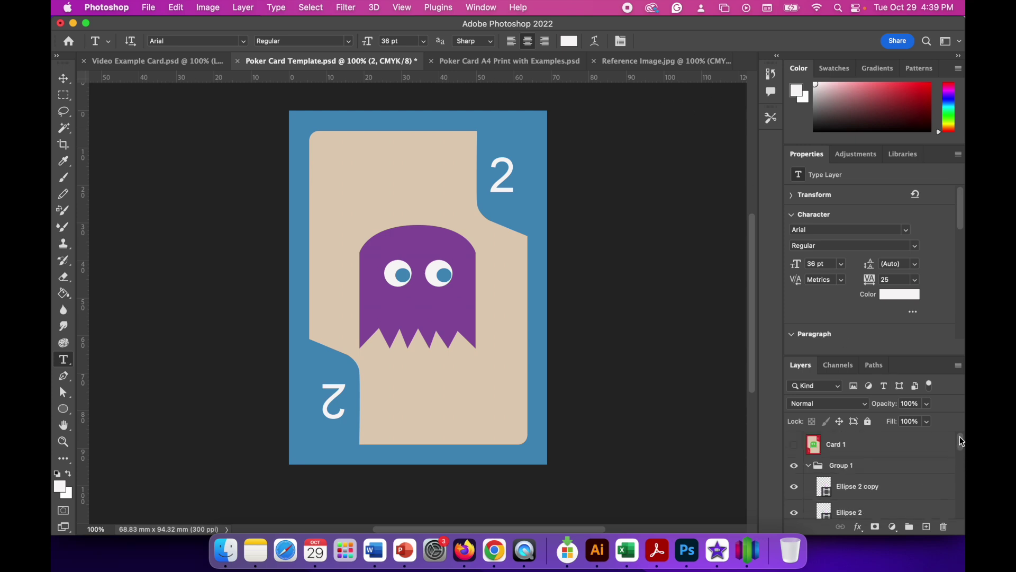
left_click(846, 471)
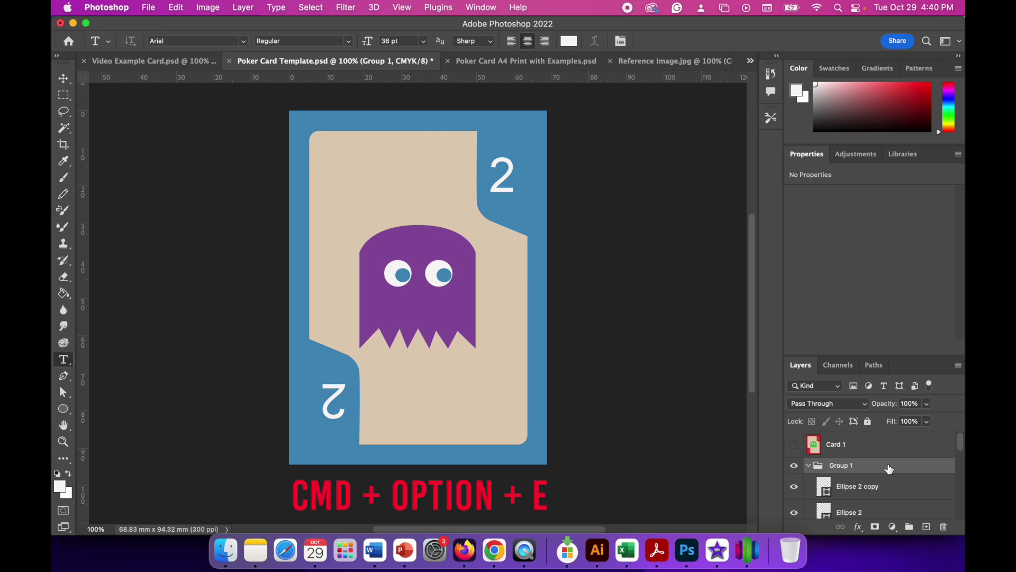
key("cmd+alt+e")
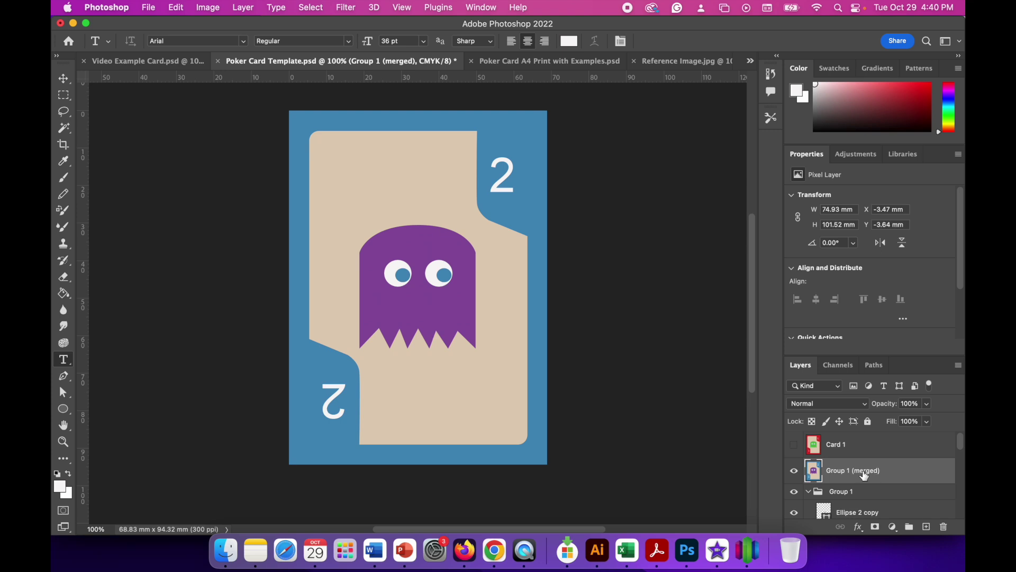
double_click(866, 474)
type("Card 2")
key("Return")
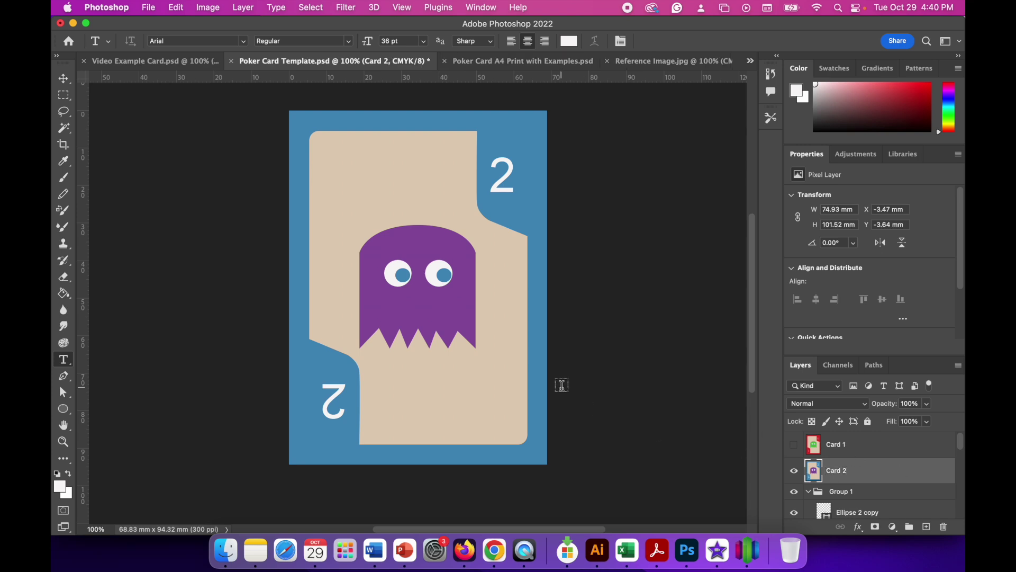
Copy the full Card 2 artwork into the A4 print document and fit it into the second slot of the upper row.
key("super+a")
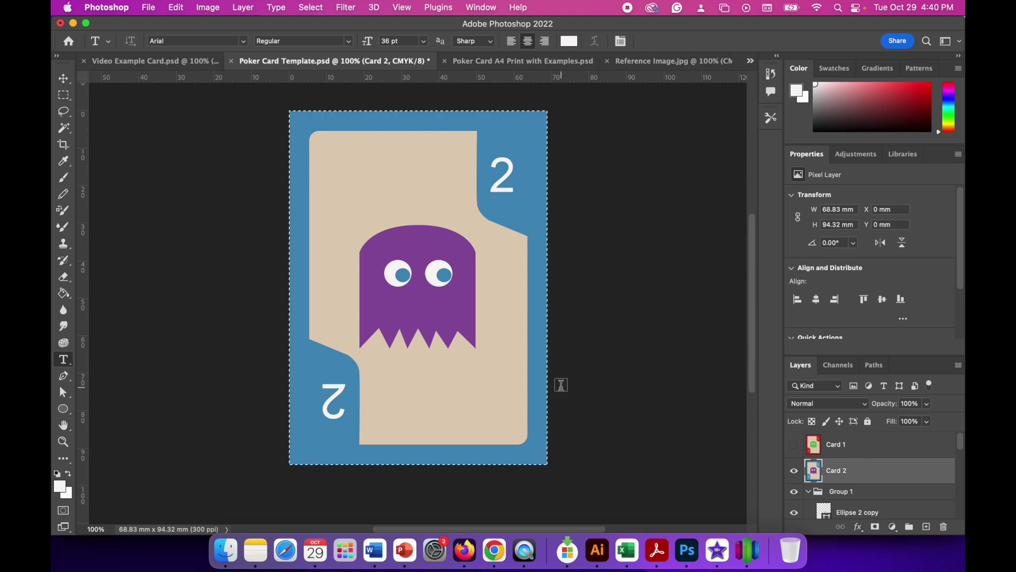
left_click(180, 7)
left_click(183, 95)
left_click(525, 61)
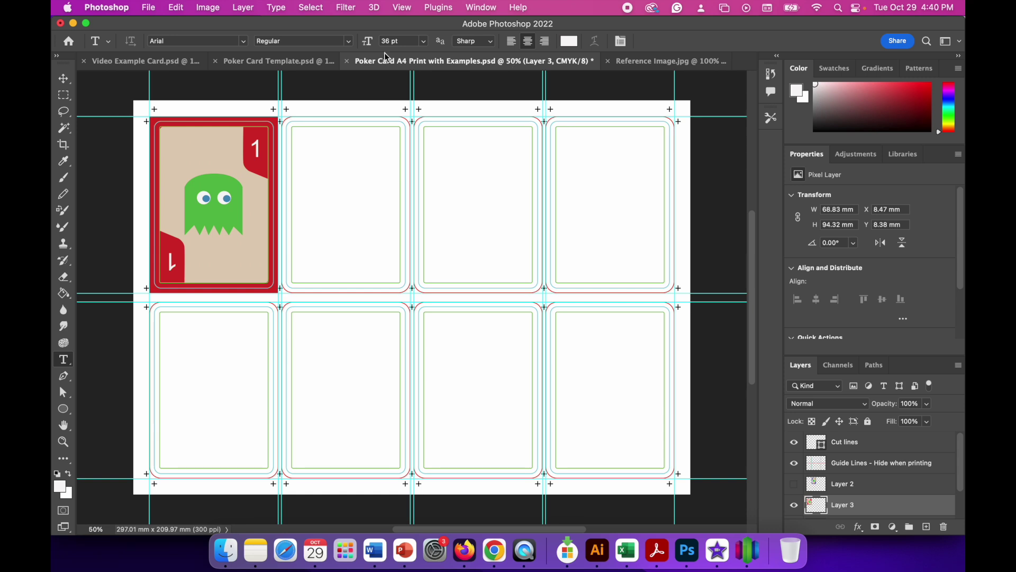
left_click(177, 9)
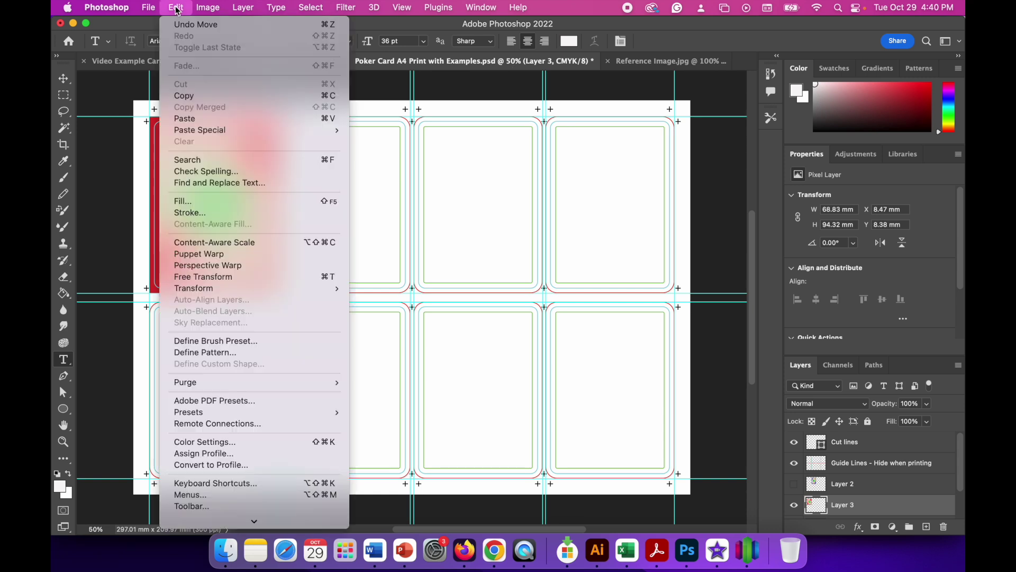
left_click(187, 119)
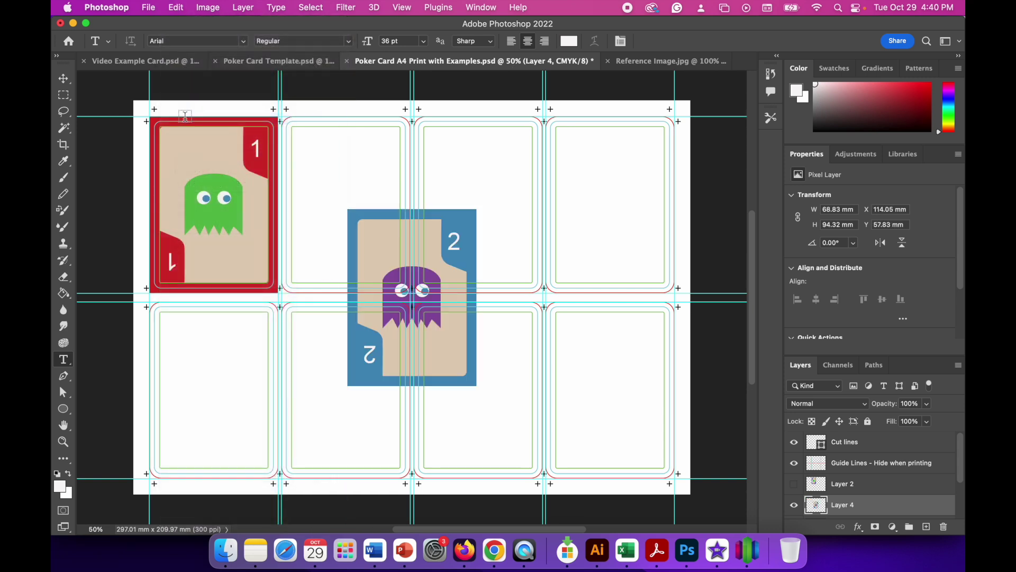
left_click(64, 80)
left_click_drag(380, 238, 318, 163)
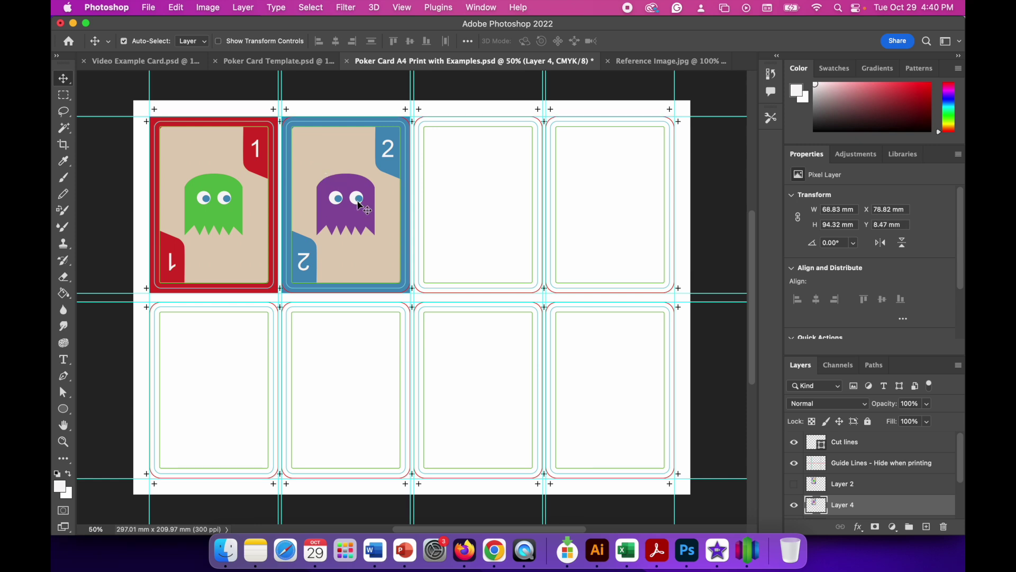
Return to the Poker Card Template document, clear the selection and hide the Card 2 layer.
left_click(259, 63)
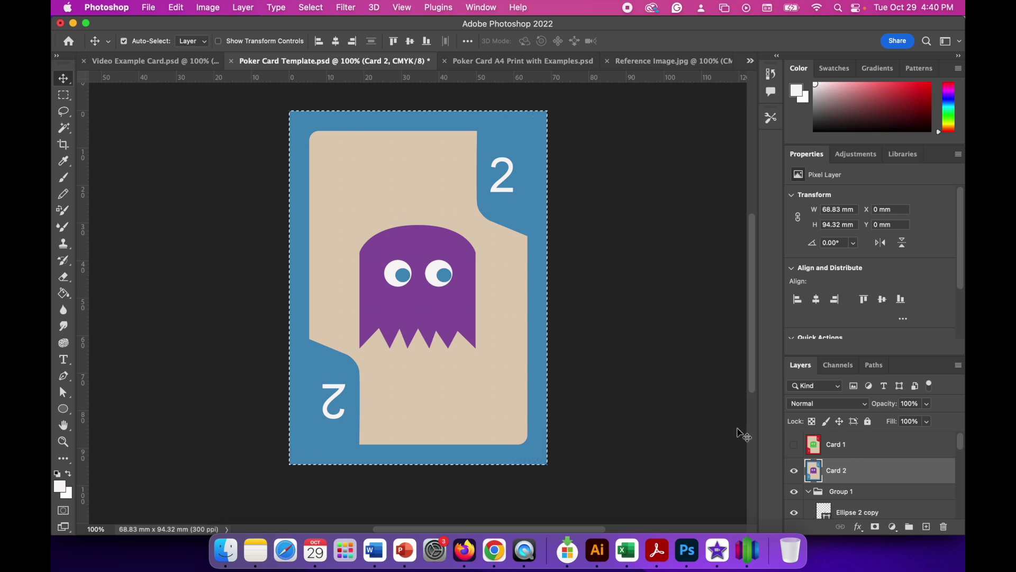
left_click(63, 96)
left_click(167, 168)
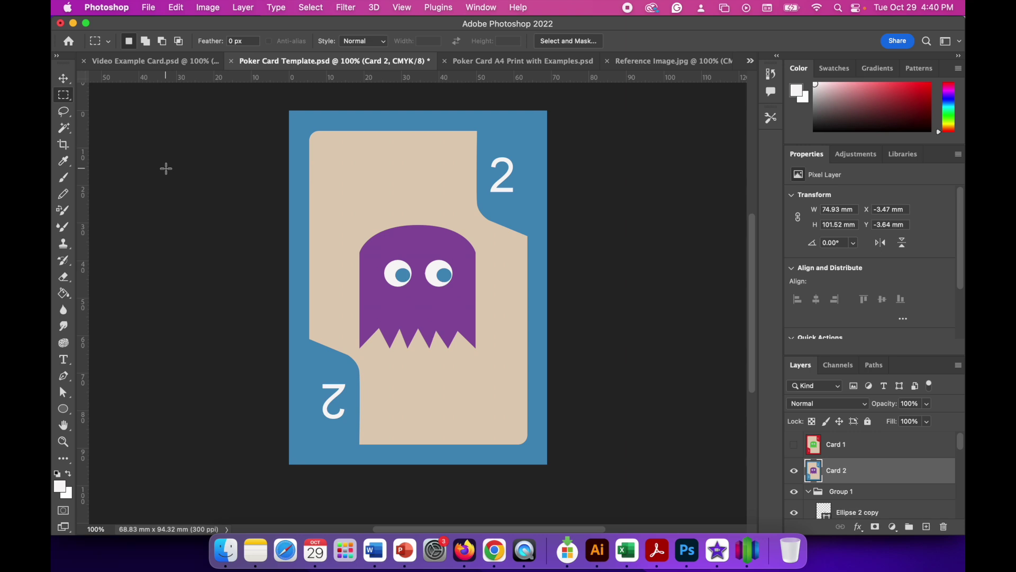
mouse_move(964, 446)
left_mouse_down()
mouse_move(964, 503)
mouse_move(964, 447)
left_mouse_up()
left_click(794, 472)
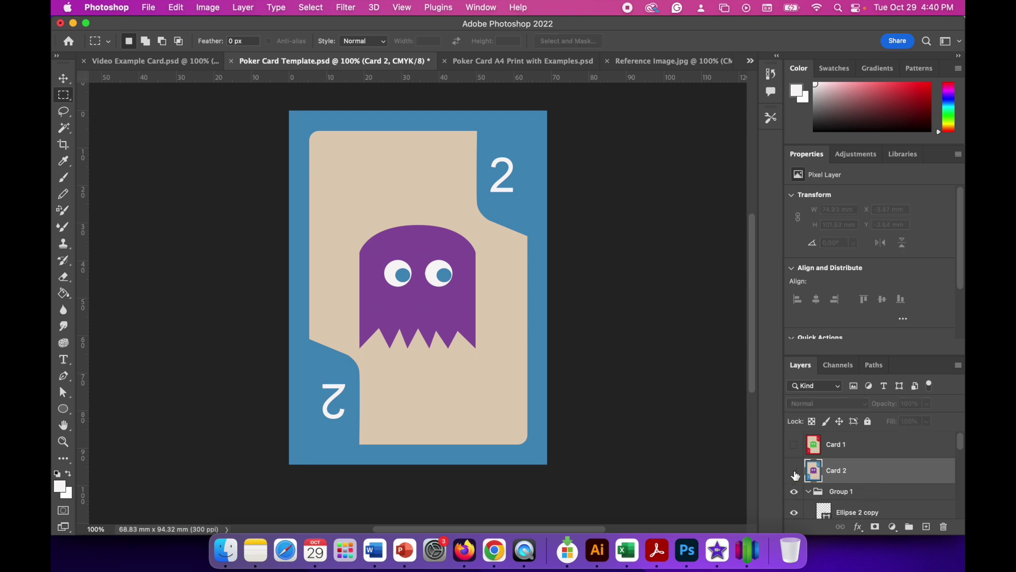
Show the Card 1 layer to preview the first card and hide it again.
mouse_move(961, 444)
left_mouse_down()
mouse_move(963, 492)
mouse_move(962, 444)
left_mouse_up()
left_click(795, 446)
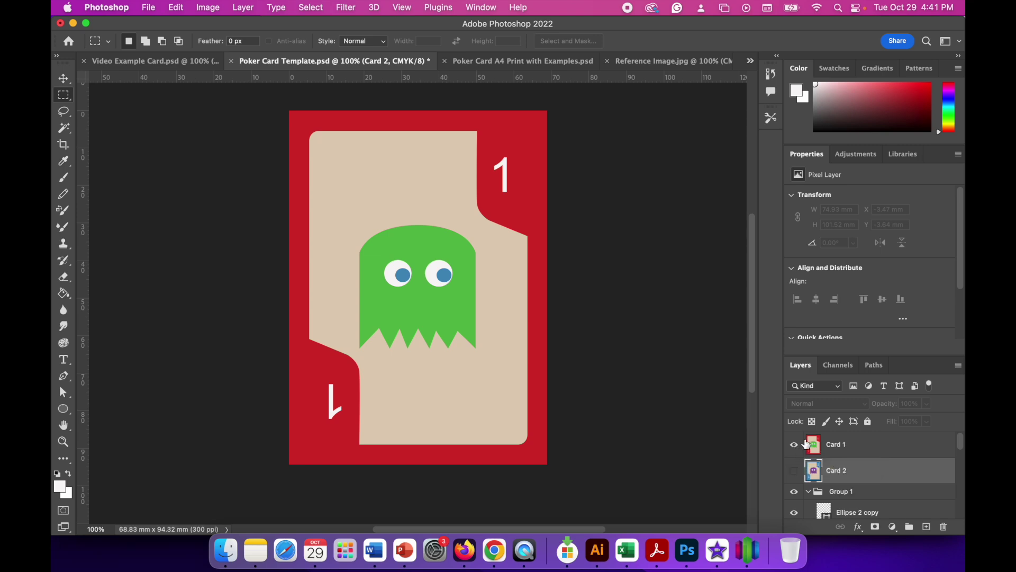
left_click(795, 447)
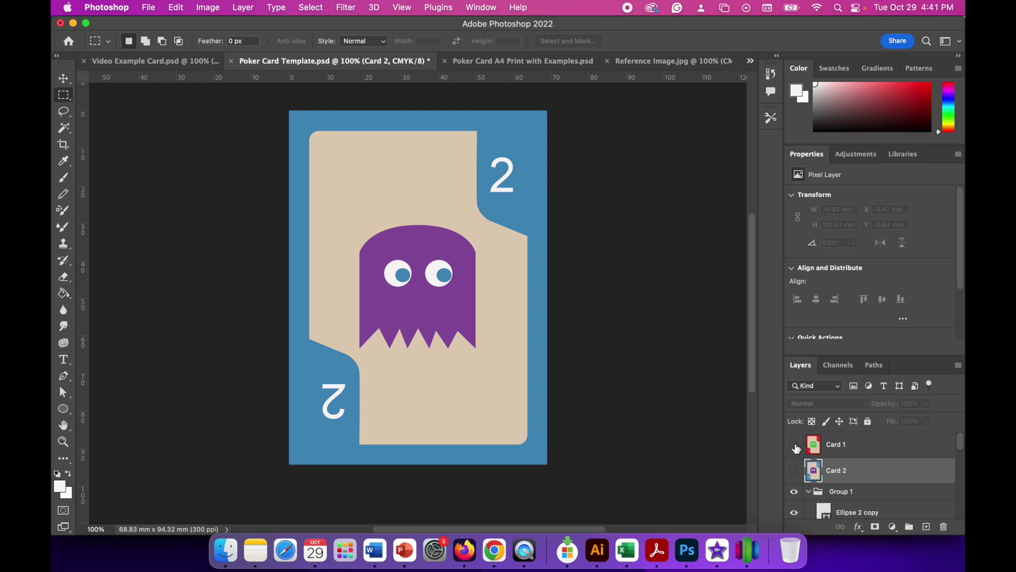
right_click(849, 496)
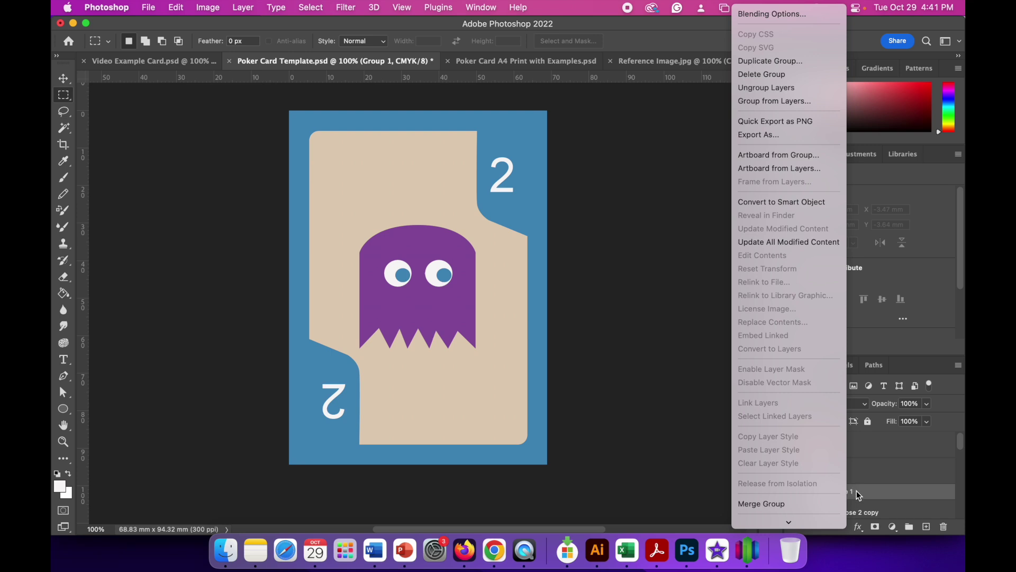
left_click(789, 87)
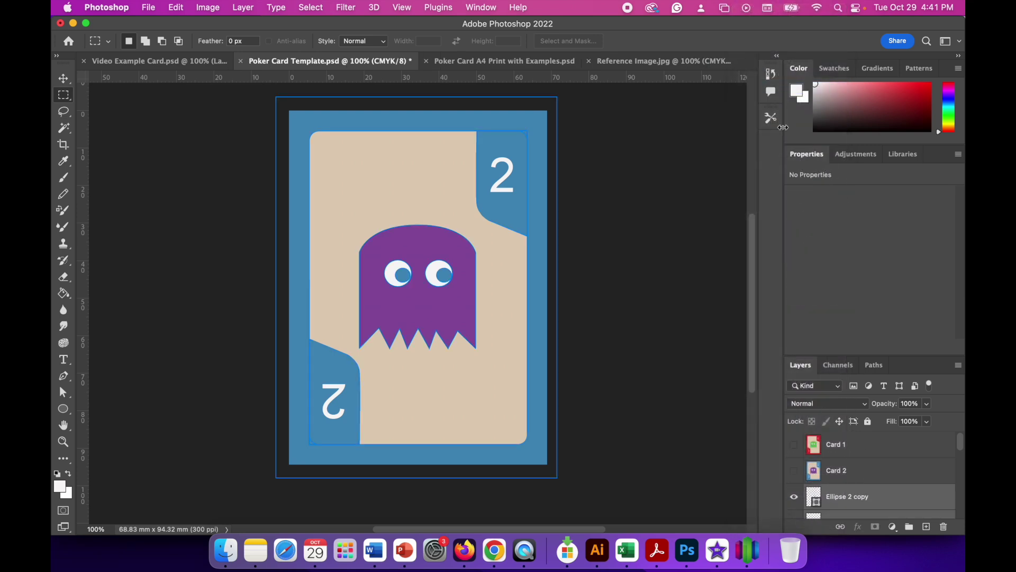
key("super+z")
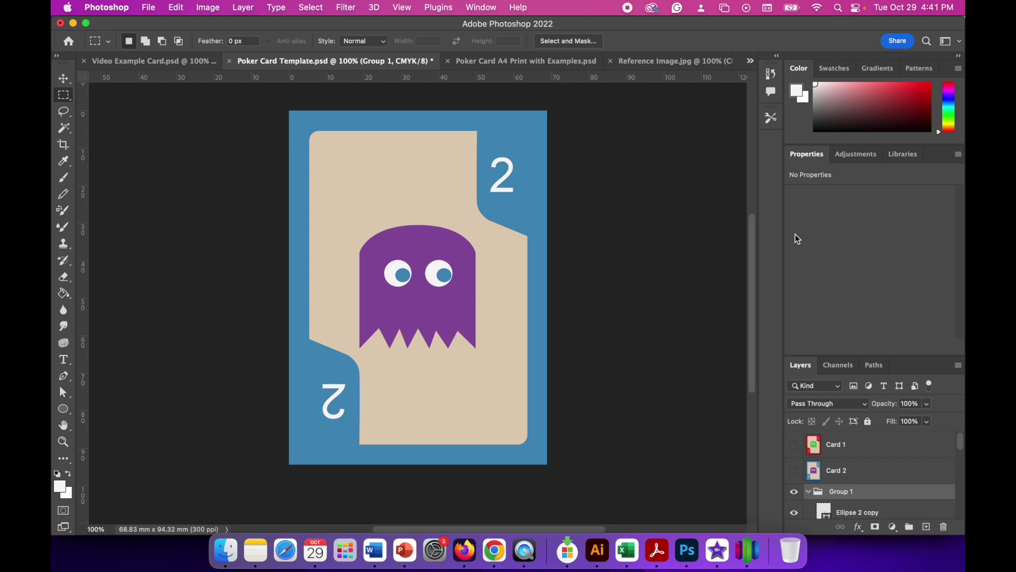
Duplicate Group 1 within the card template as a group named Card Back.
right_click(864, 493)
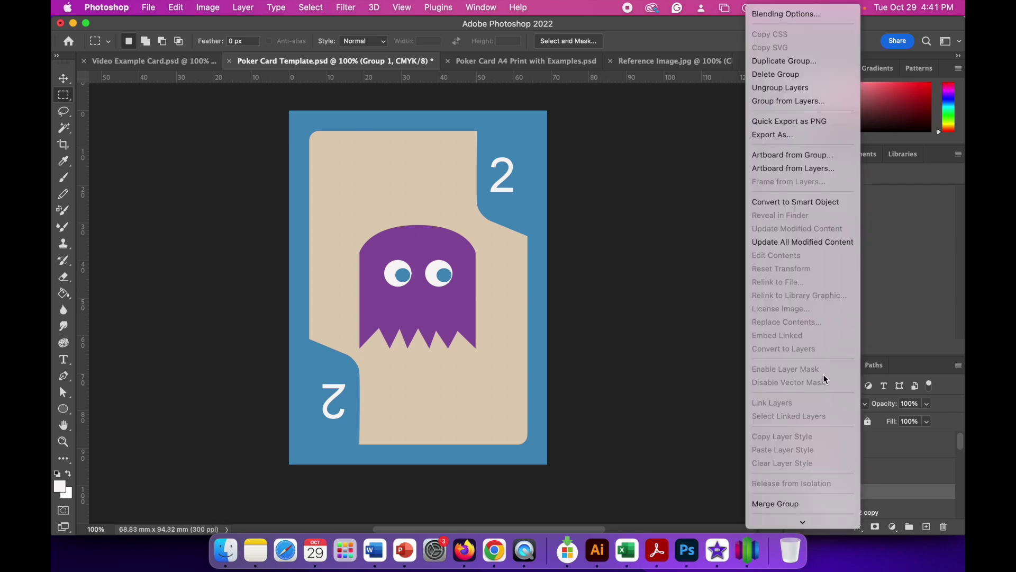
left_click(788, 61)
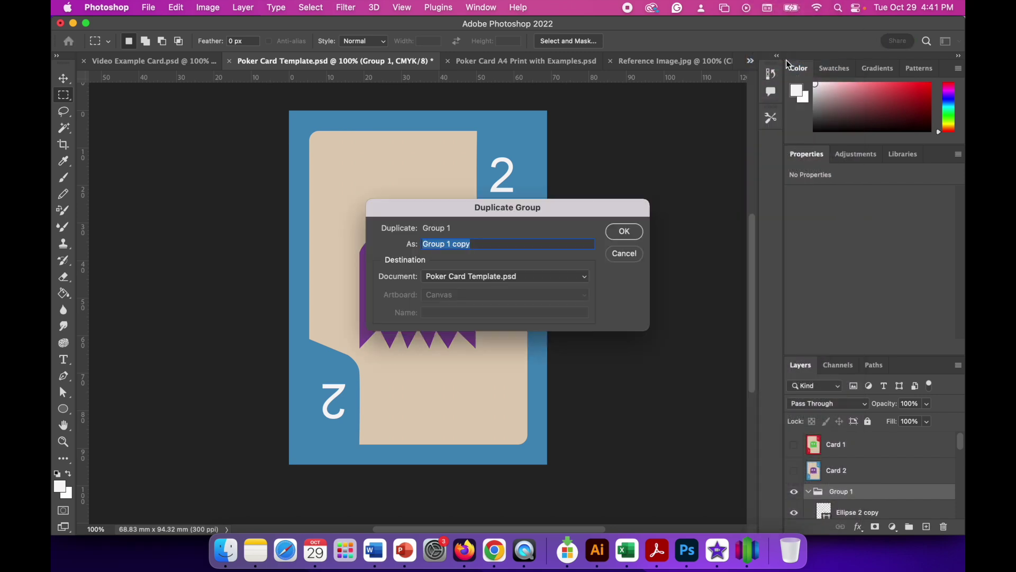
left_click_drag(482, 244, 404, 242)
type("Backgr")
key("BackSpace")
key("BackSpace")
key("BackSpace")
key("BackSpace")
key("BackSpace")
key("BackSpace")
type("Vi")
key("BackSpace")
key("BackSpace")
type("Card Back")
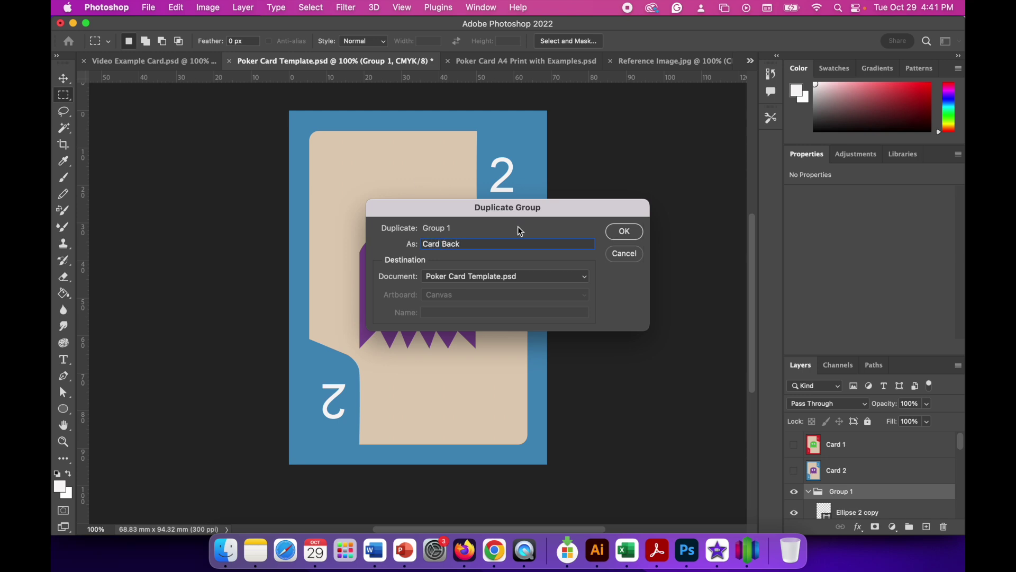
left_click(624, 231)
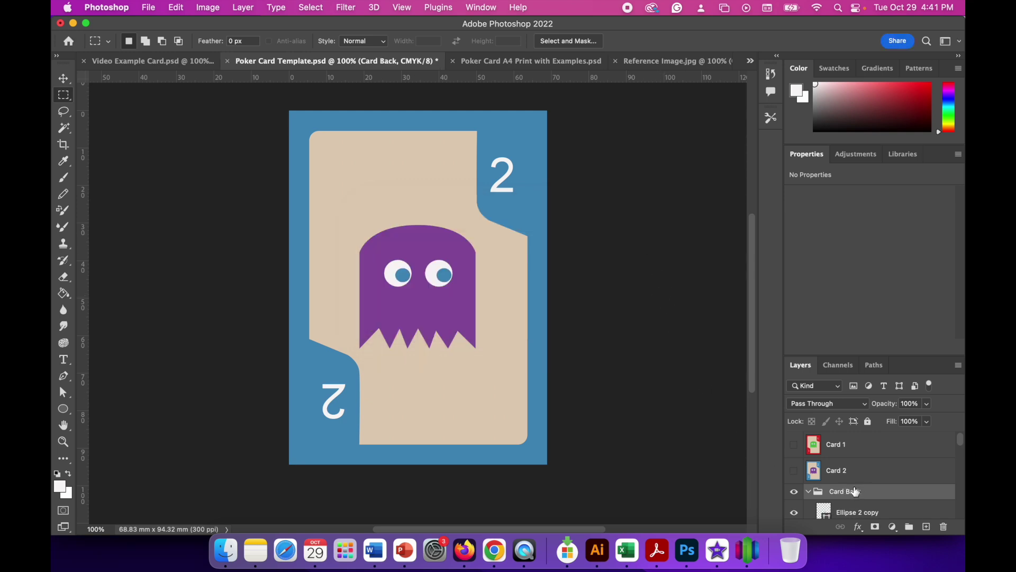
Collapse the Card Back group and rename Group 1 as Card Front.
scroll(861, 490, "down", 1)
scroll(862, 487, "down", 2)
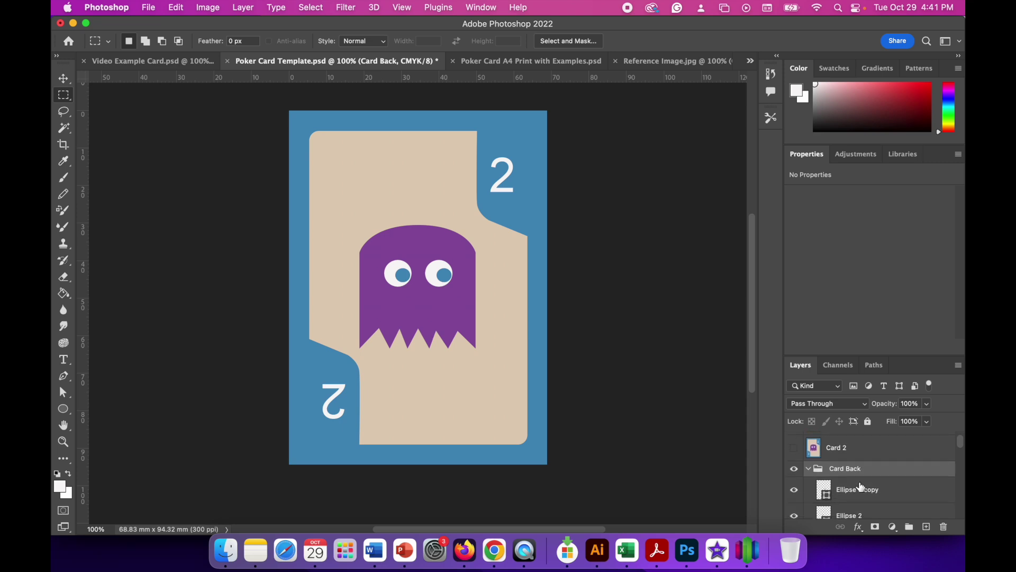
scroll(861, 488, "up", 2)
scroll(860, 487, "down", 6)
scroll(858, 487, "down", 3)
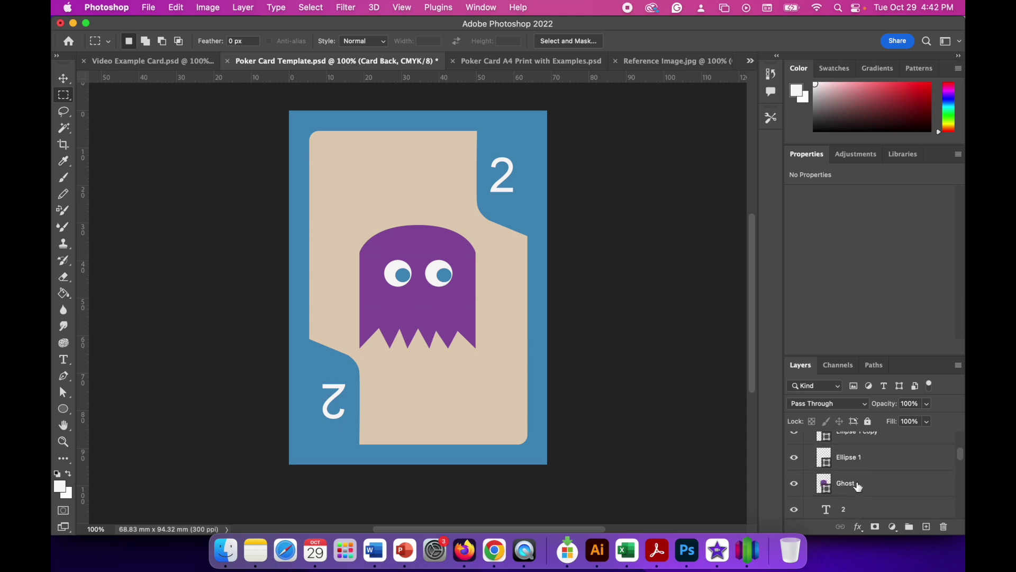
scroll(859, 487, "up", 5)
scroll(859, 487, "up", 1)
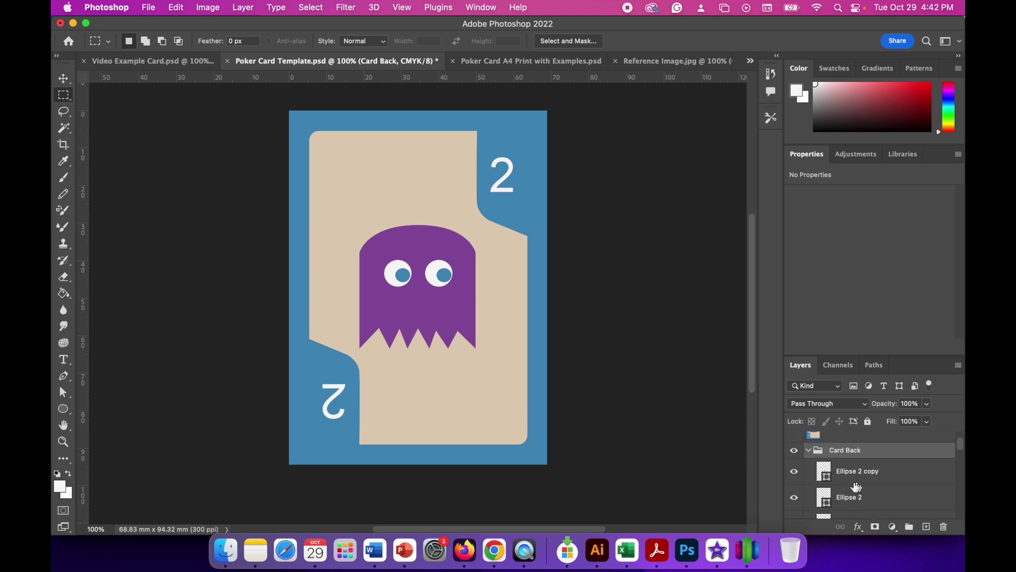
left_click(809, 452)
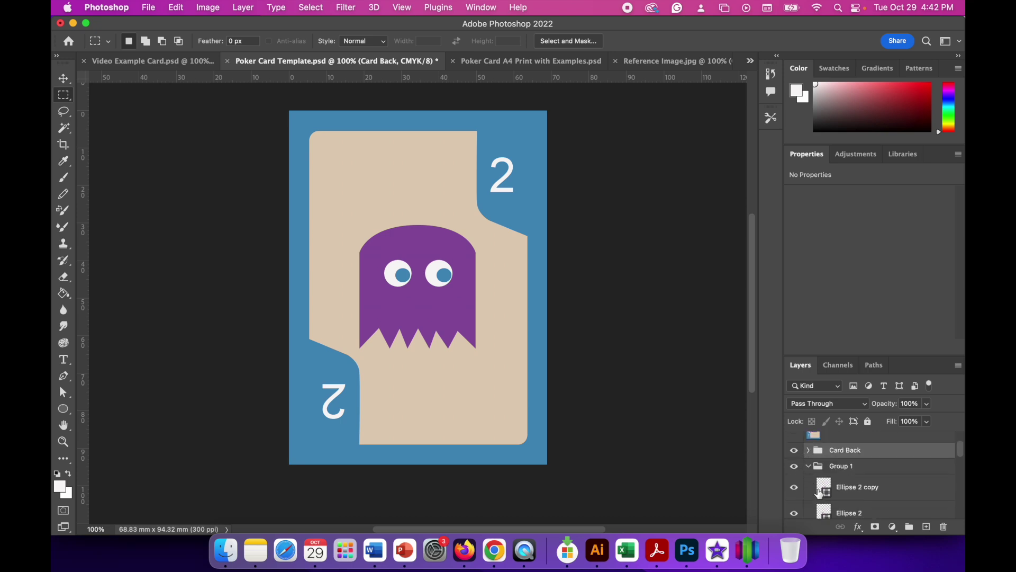
double_click(845, 472)
type("Card Front")
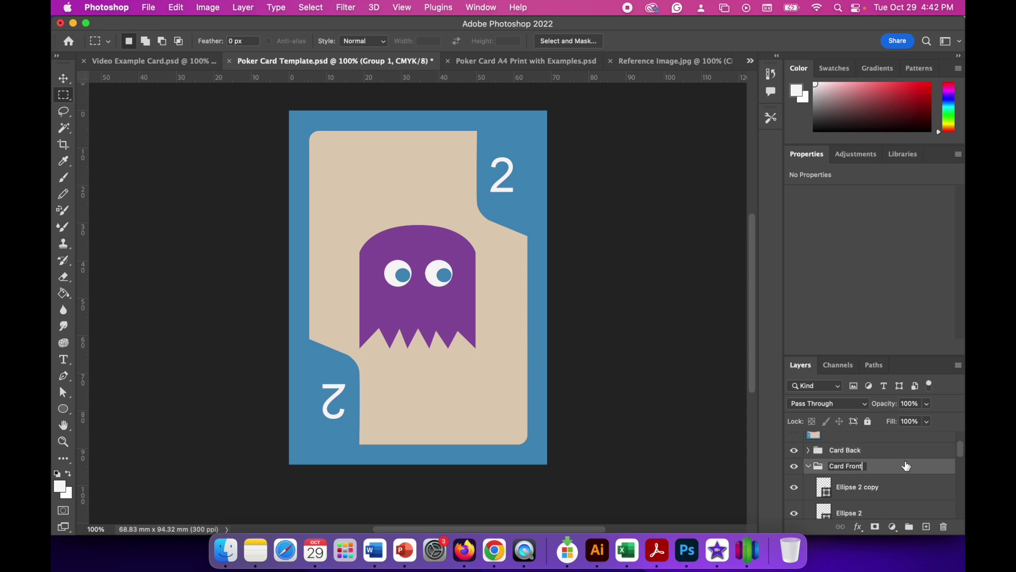
key("Return")
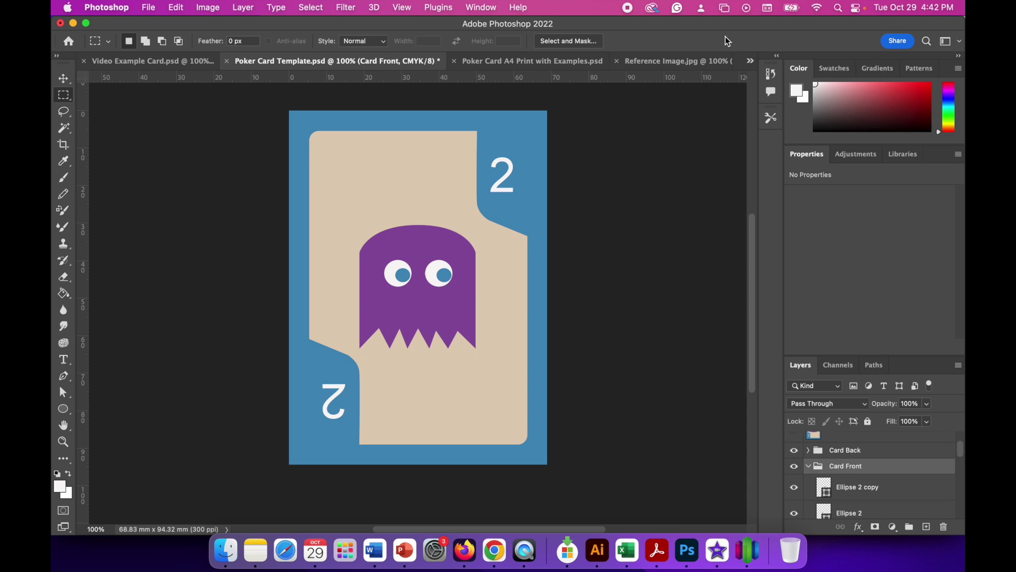
Look at the reference card image and return to the Poker Card Template document.
left_click(660, 67)
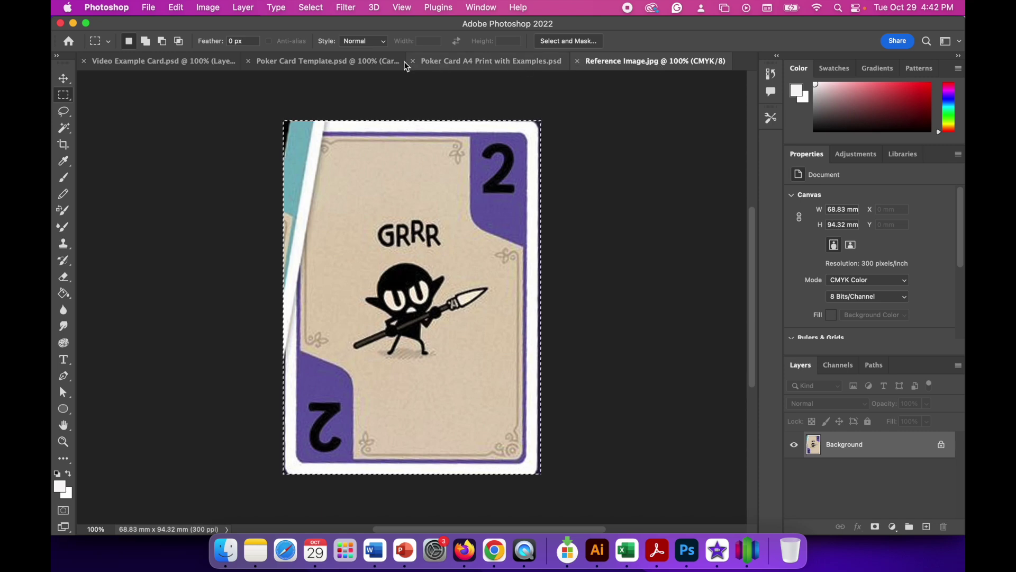
left_click(318, 62)
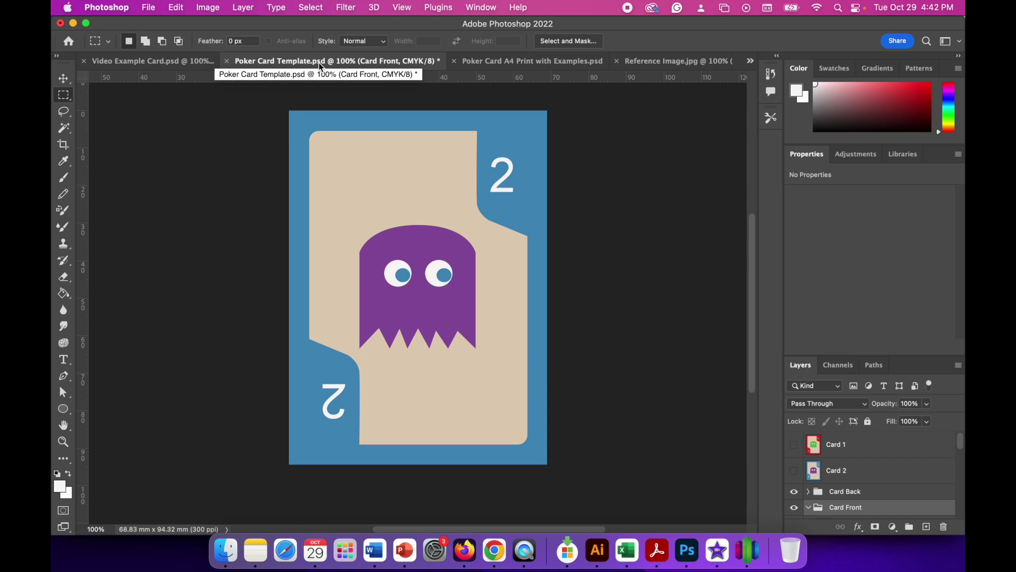